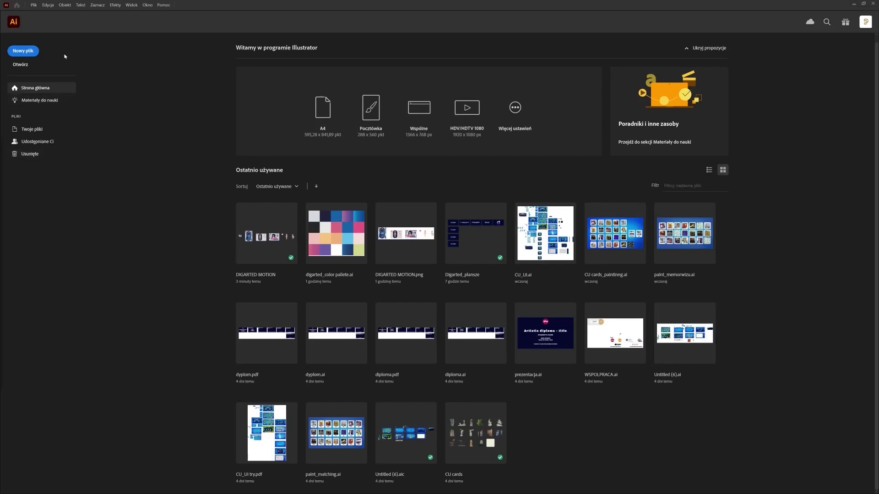
Start a new print document from the A4 preset, 210 × 297 mm in portrait, and name it poster.
left_click(27, 54)
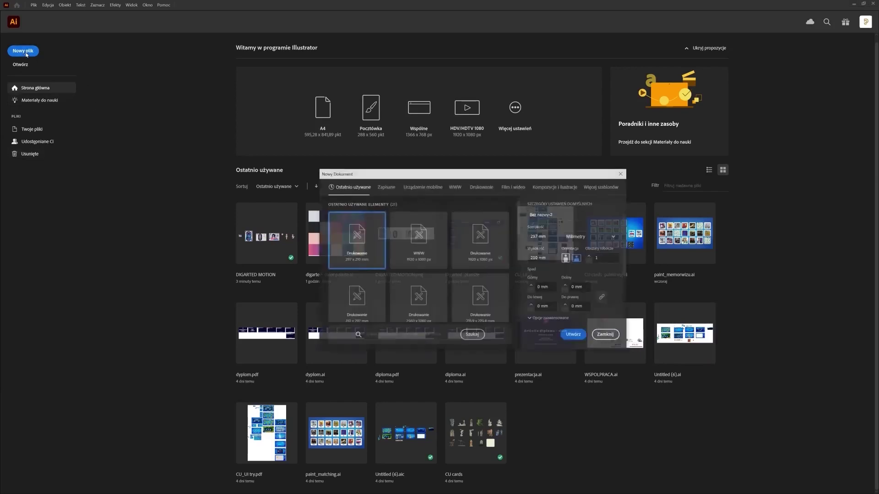
left_click_drag(441, 176, 411, 178)
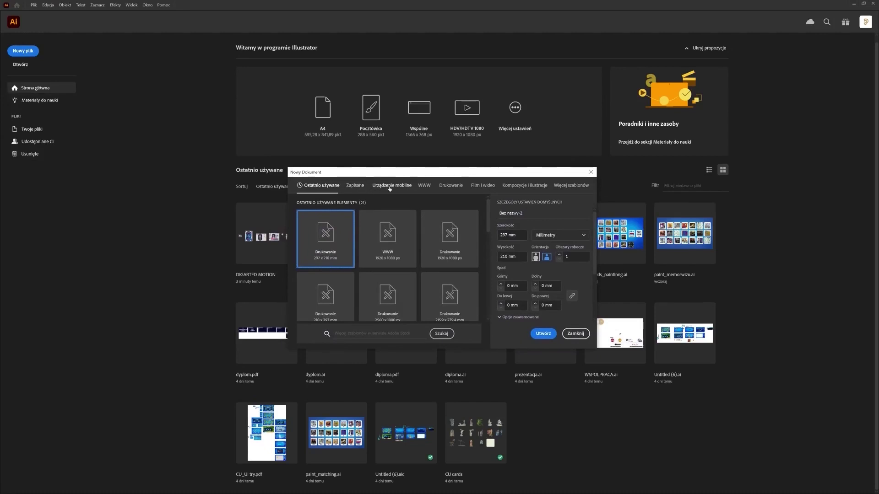
left_click(450, 186)
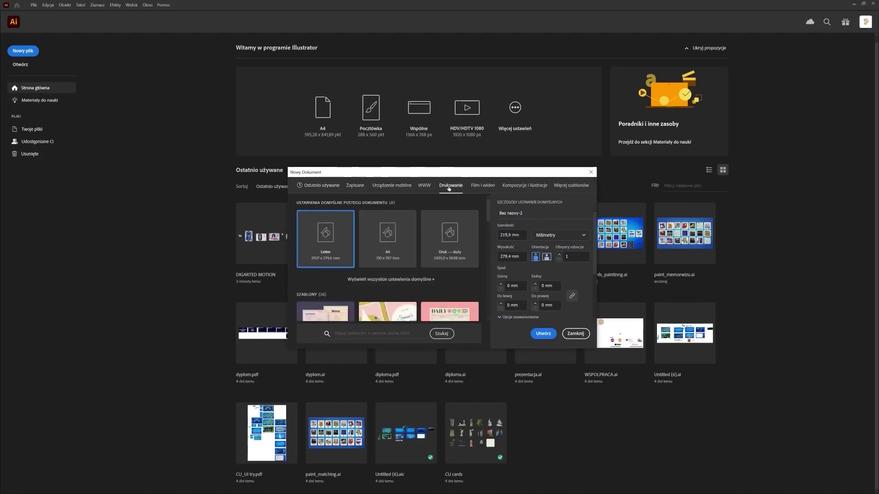
left_click(381, 237)
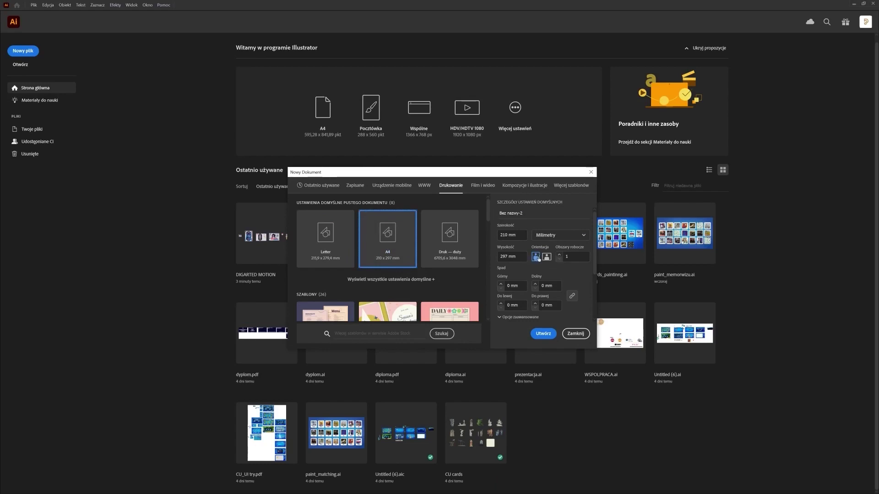
left_click(554, 218)
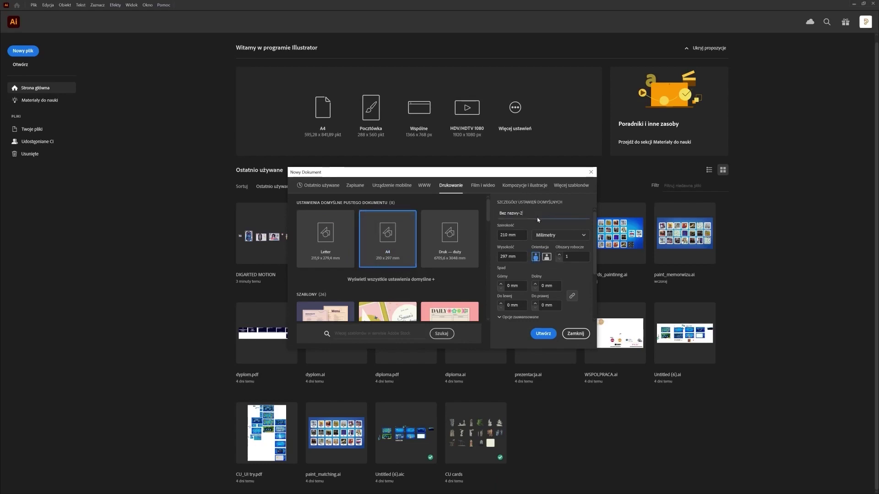
left_click_drag(538, 220, 476, 207)
type("poster")
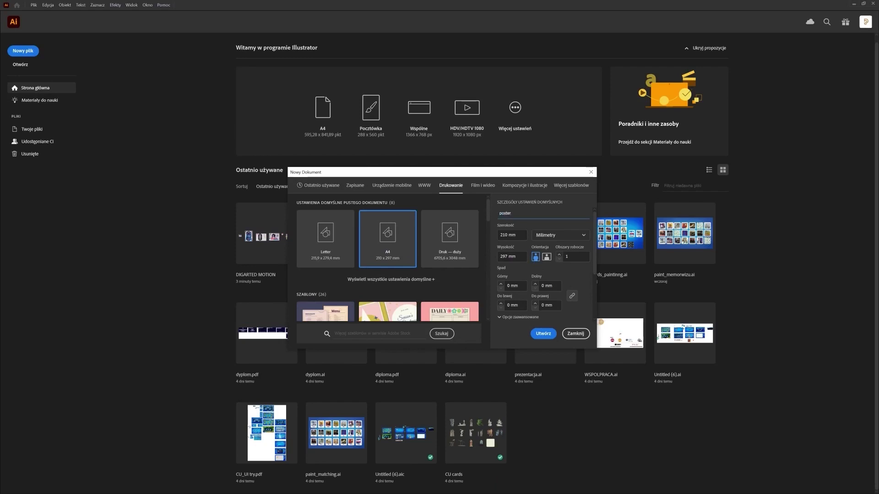
Choose CMYK as the new document's color mode and create the document.
scroll(594, 270, "down", 1)
scroll(597, 270, "down", 4)
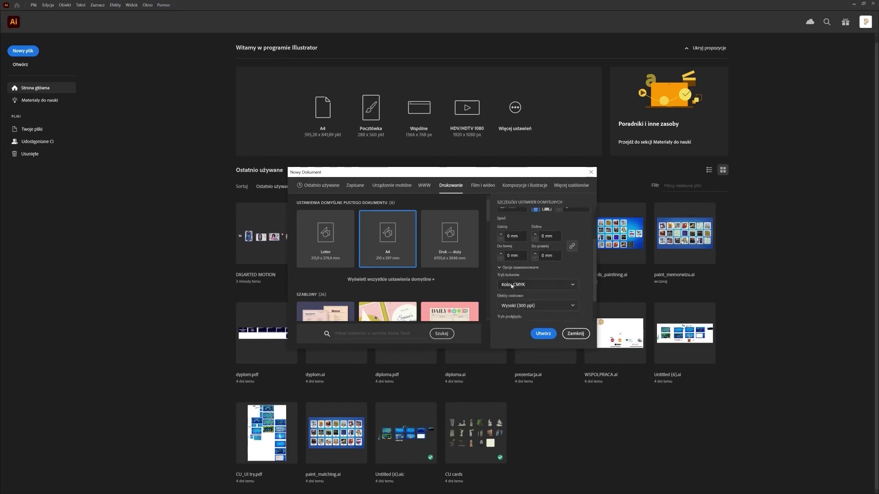
left_click(574, 286)
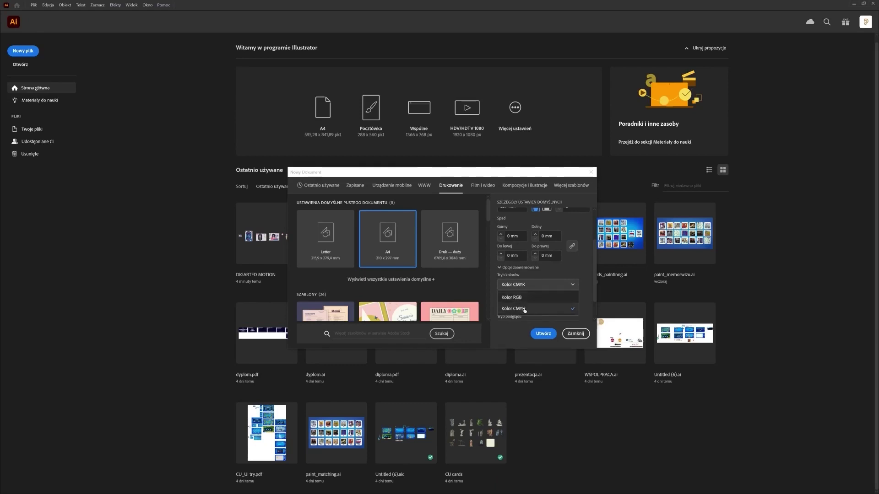
left_click(526, 309)
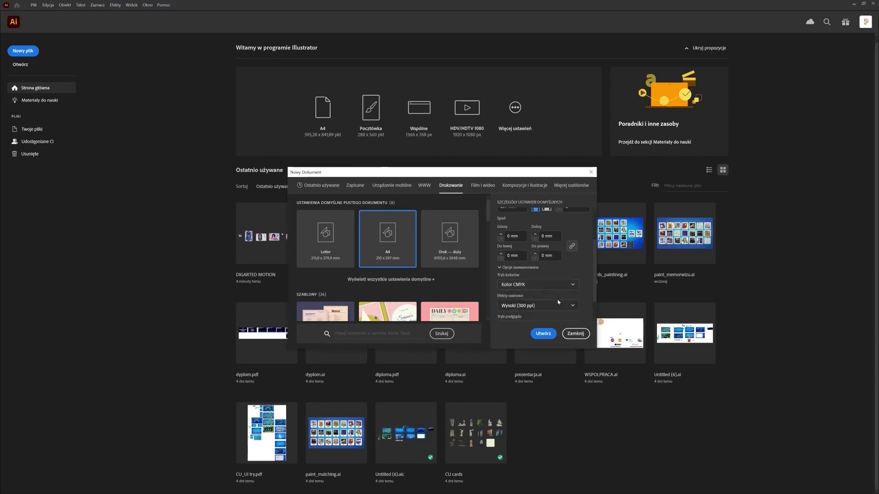
left_click(544, 333)
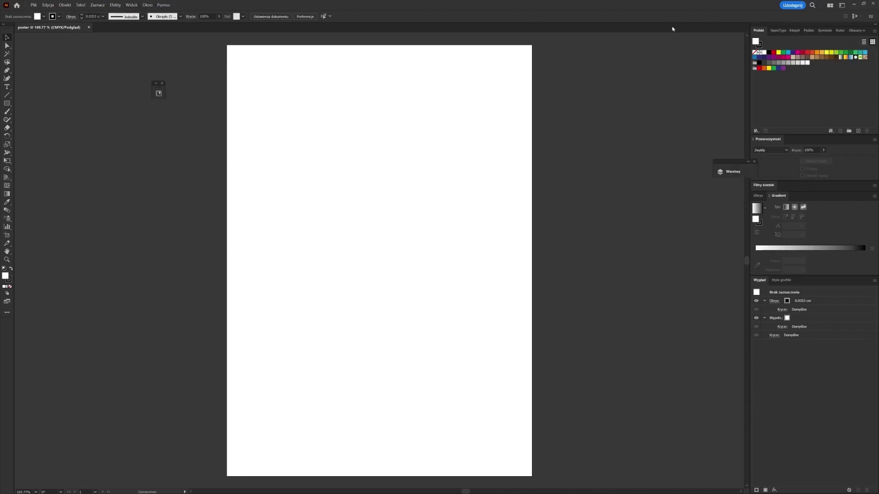
Choose the Podstawy (klasyczna) workspace.
left_click(842, 6)
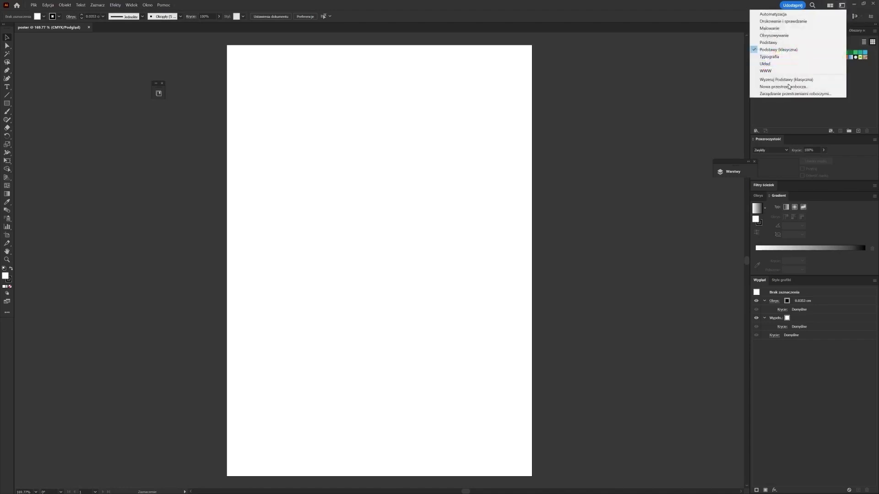
left_click(775, 53)
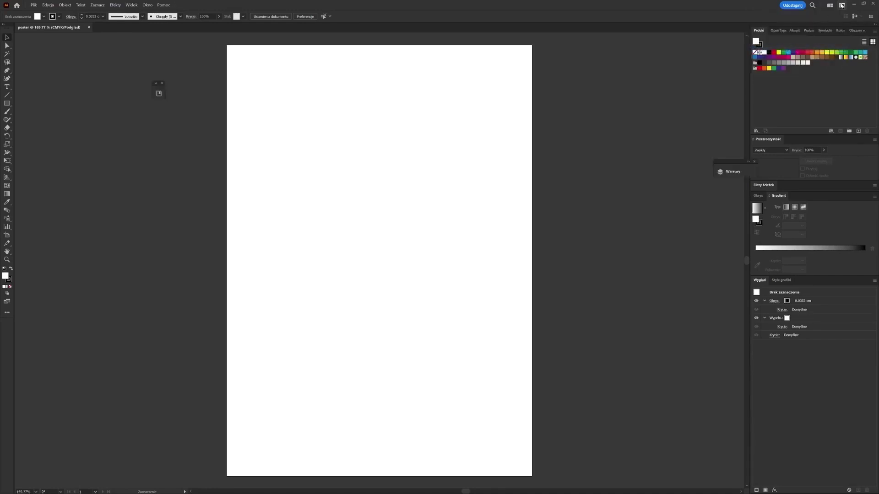
left_click(842, 6)
left_click(785, 49)
Close the floating Layers (Warstwy) group, reopen Layers docked beside Transparency, and make it taller.
left_click(755, 162)
left_click(147, 5)
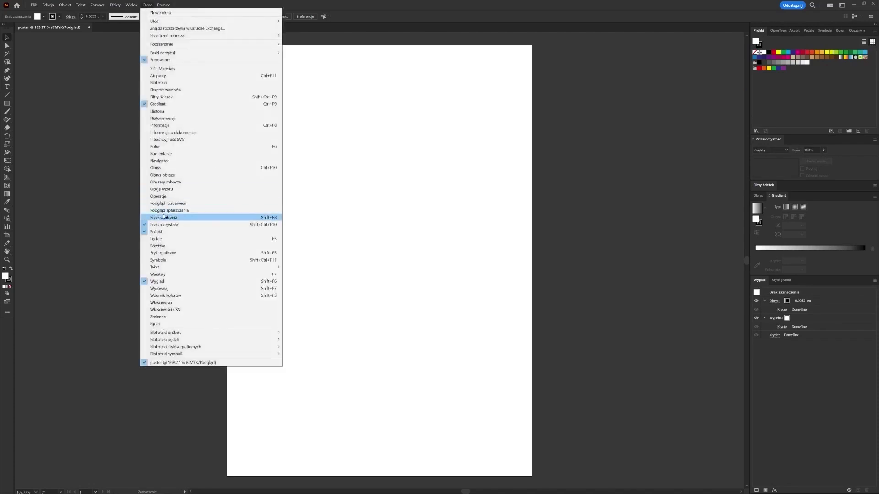
left_click(162, 274)
left_click_drag(672, 172, 810, 144)
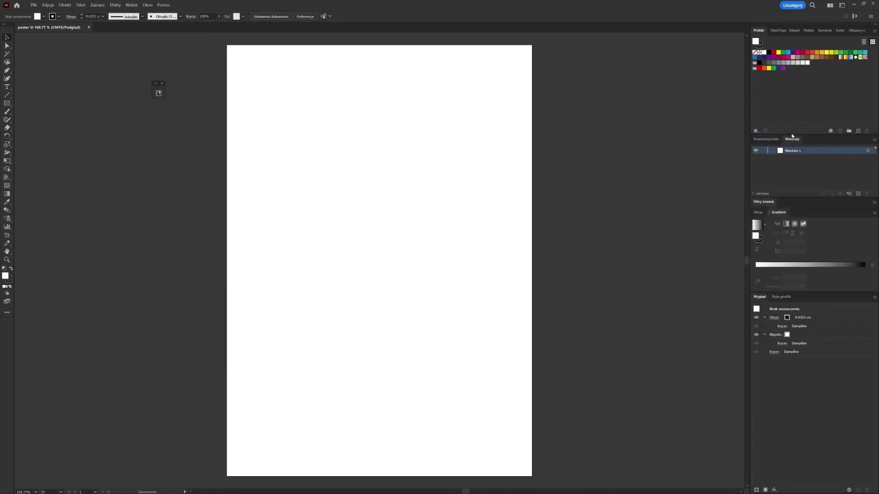
left_click_drag(804, 200, 804, 300)
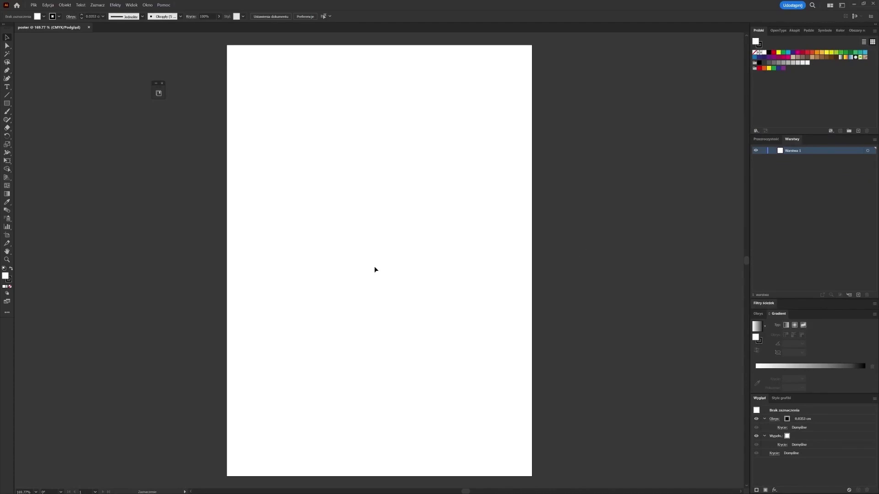
Draw a small square, a rectangle about 42 × 14 mm and a rounded rectangle about 21 × 13 mm in a row near the page's upper edge.
left_click(8, 104)
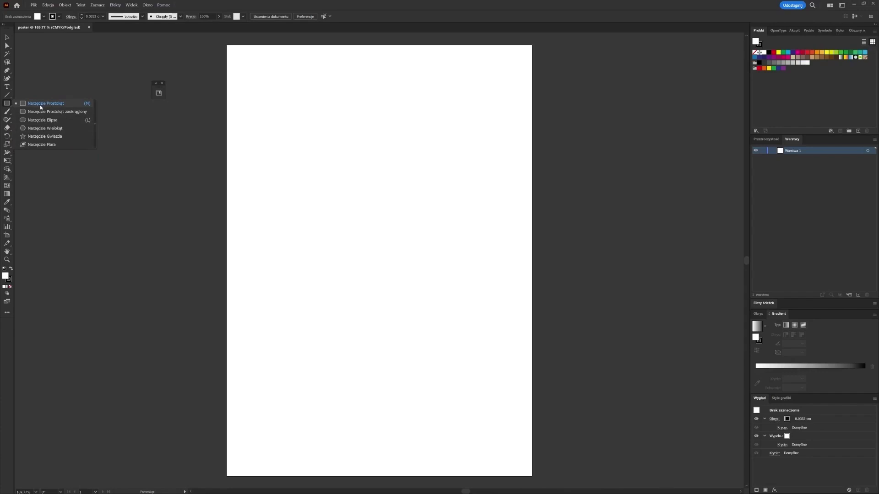
left_click(40, 105)
left_click_drag(241, 81, 329, 101)
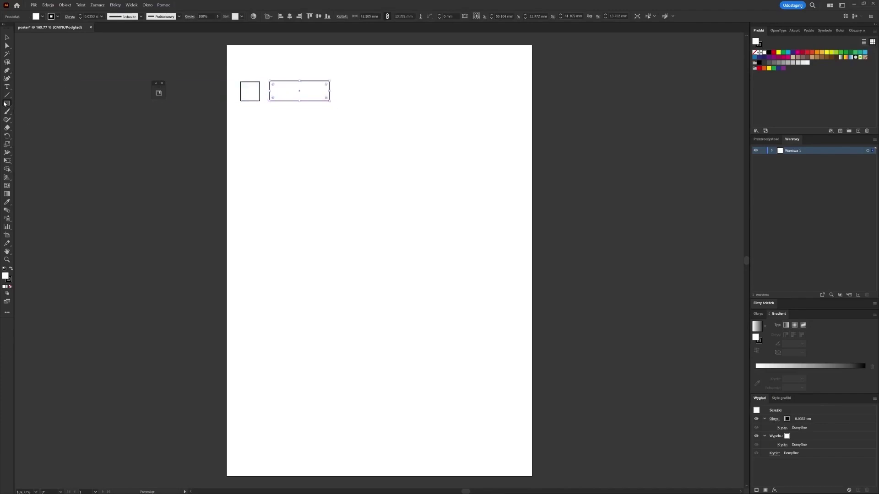
left_click_drag(7, 105, 48, 111)
left_click_drag(345, 82, 376, 101)
Draw a large circle below the row of rectangles and a wide ellipse about 71 × 27 mm beside it.
right_click(5, 104)
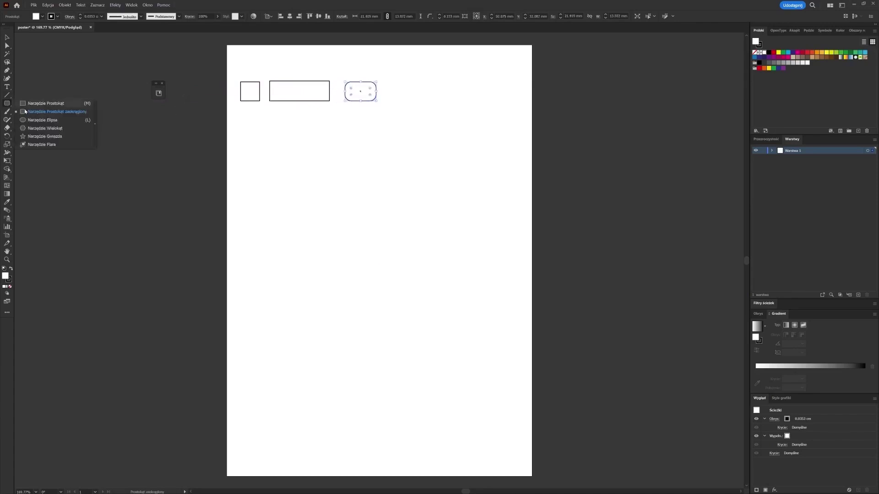
left_click(40, 120)
left_click_drag(243, 109, 302, 163)
key("ctrl+z")
left_click_drag(251, 138, 343, 234)
left_click_drag(371, 158, 476, 197)
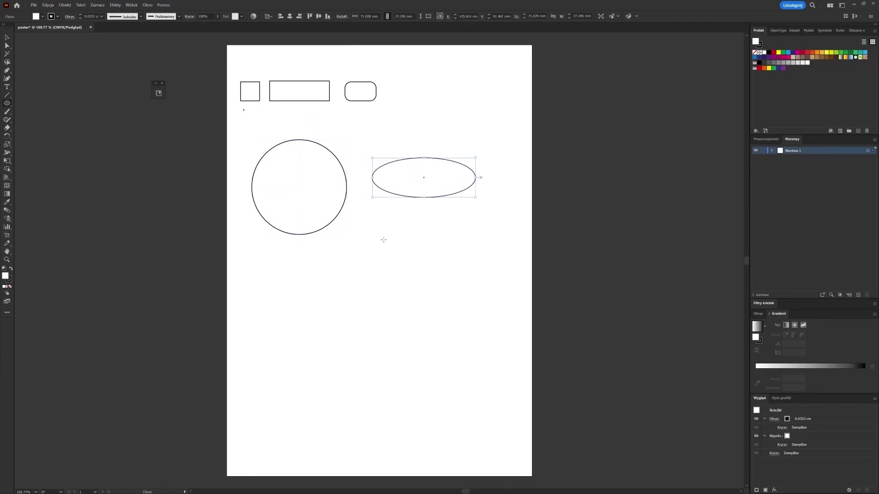
Draw a hexagon under the ellipse and a five-pointed star about 32 mm wide under the circle.
left_click_drag(7, 105, 45, 128)
left_click_drag(348, 224, 384, 246)
left_click(7, 39)
left_click_drag(7, 104, 32, 136)
left_click_drag(287, 267, 312, 286)
left_click_drag(6, 105, 7, 104)
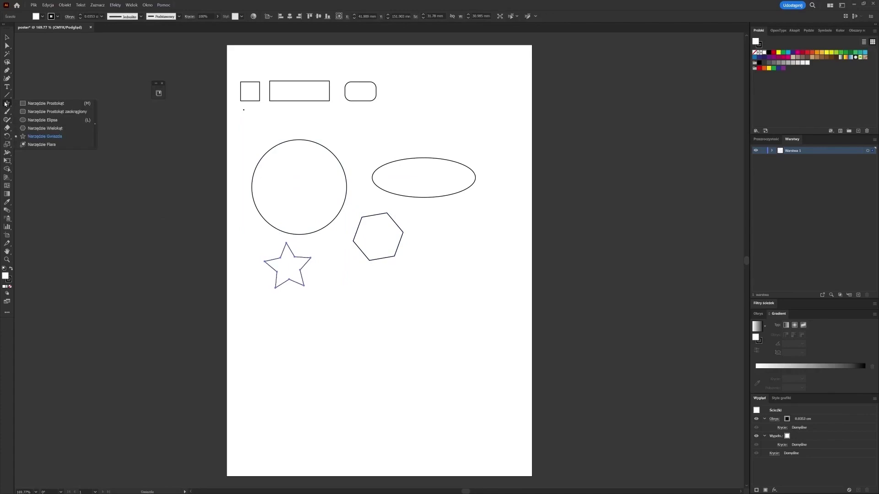
left_click(138, 136)
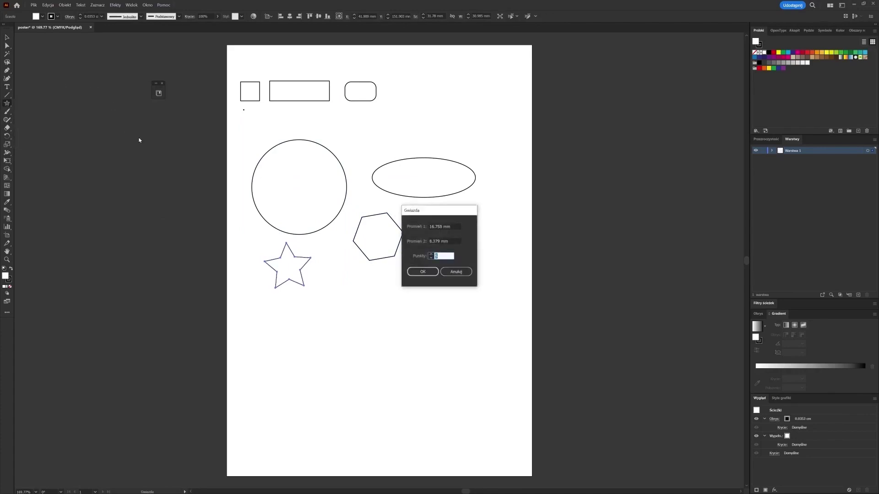
key("Escape")
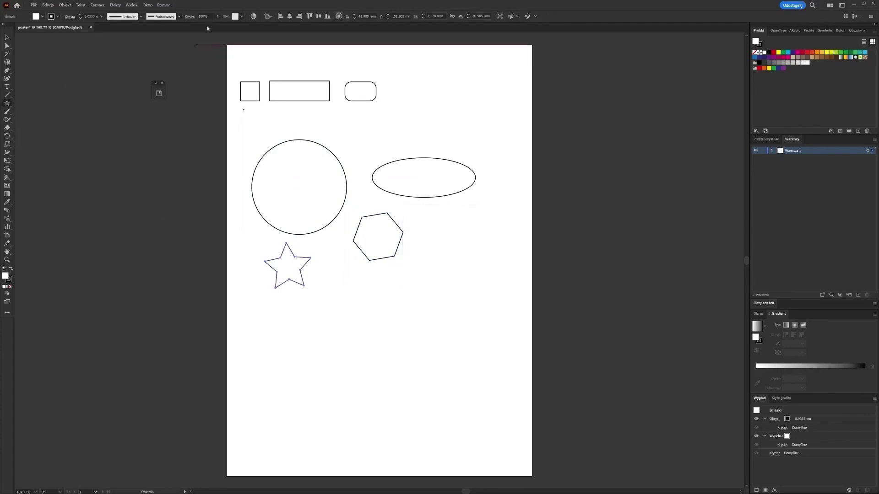
scroll(243, 138, "up", 1)
left_click(6, 38)
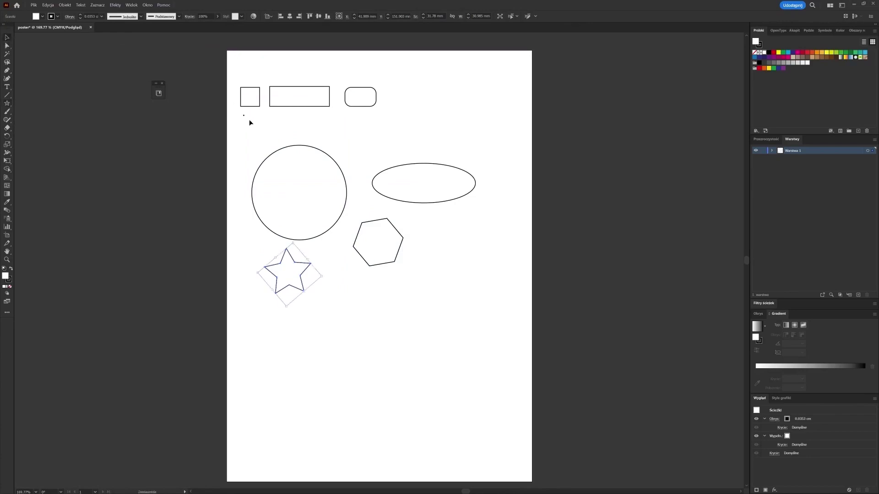
Create a square of exactly 20 × 20 mm below the hexagon using the Rectangle tool.
left_click(6, 104)
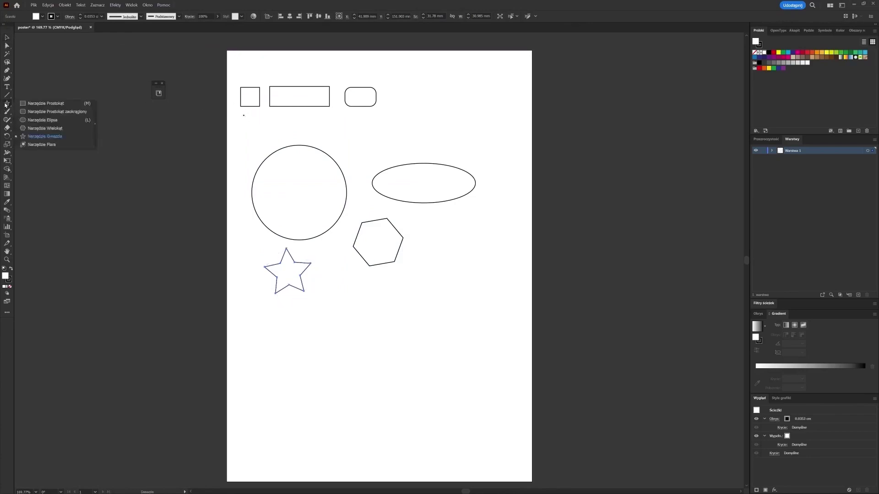
left_click(47, 104)
left_click(344, 285)
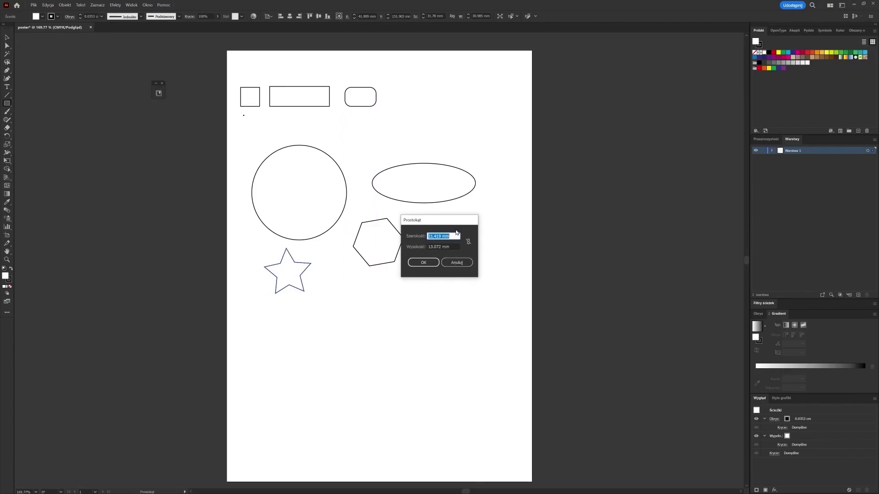
type("20")
key("Tab")
type("20")
key("Return")
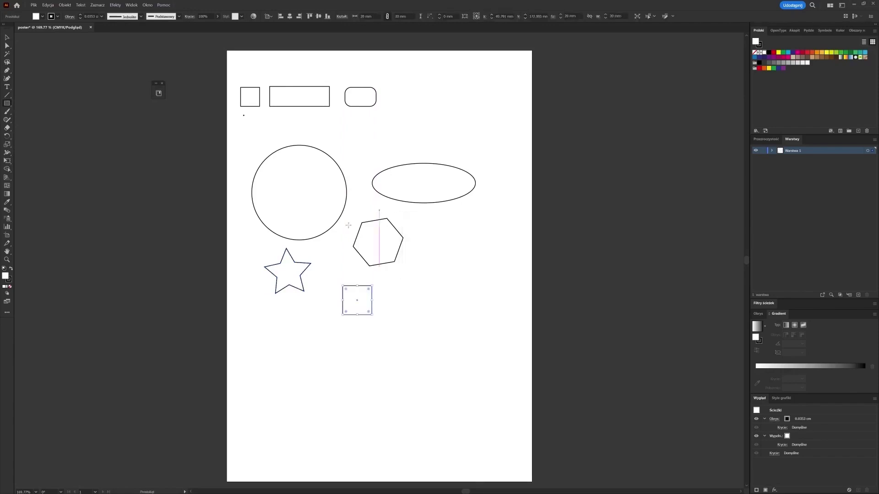
Create a triangle beside the hexagon as a three-sided polygon with a 17.442 mm radius.
left_click(7, 104)
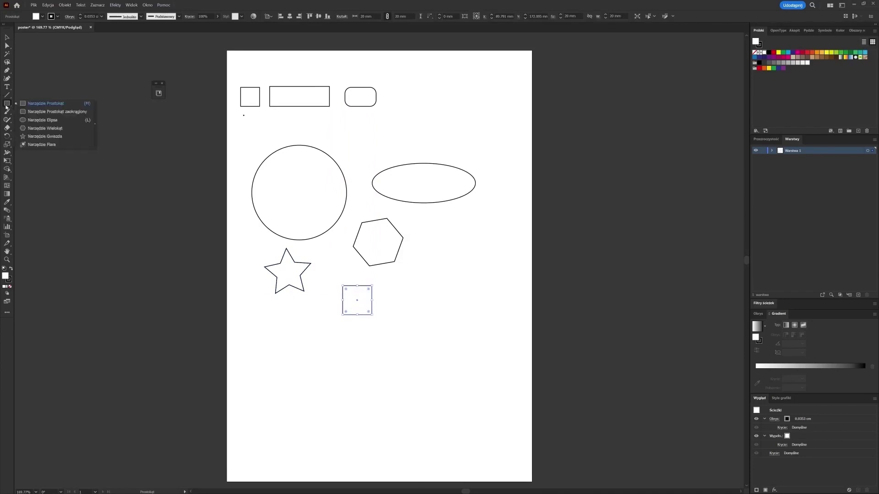
left_click(47, 130)
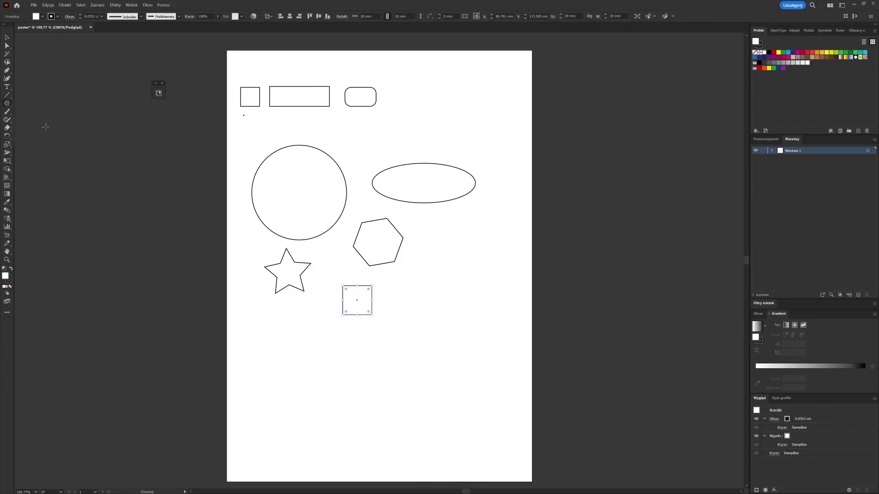
left_click(448, 250)
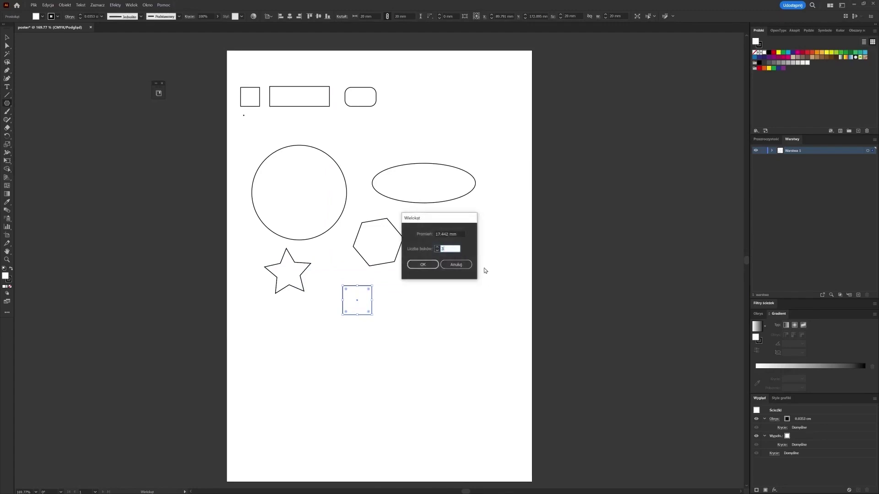
left_click(422, 264)
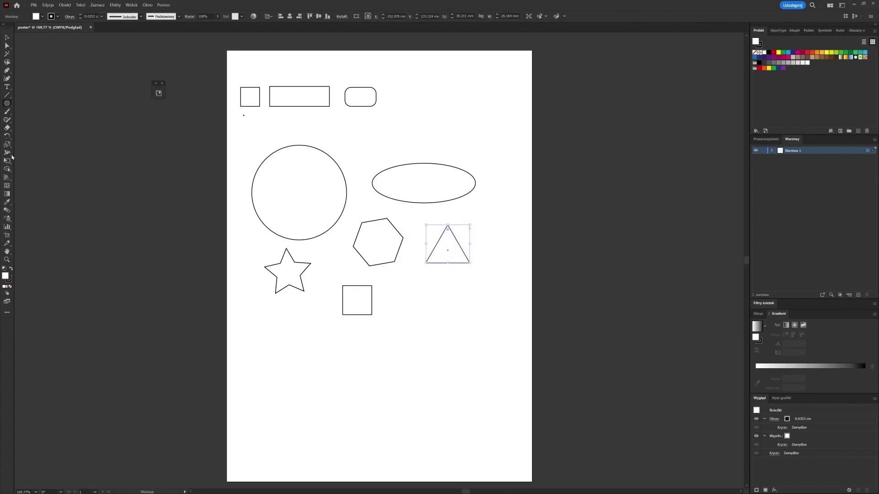
Create an eight-pointed star with radii of 16.758 mm and 8.379 mm below the five-pointed star.
left_click(5, 103)
left_click(55, 136)
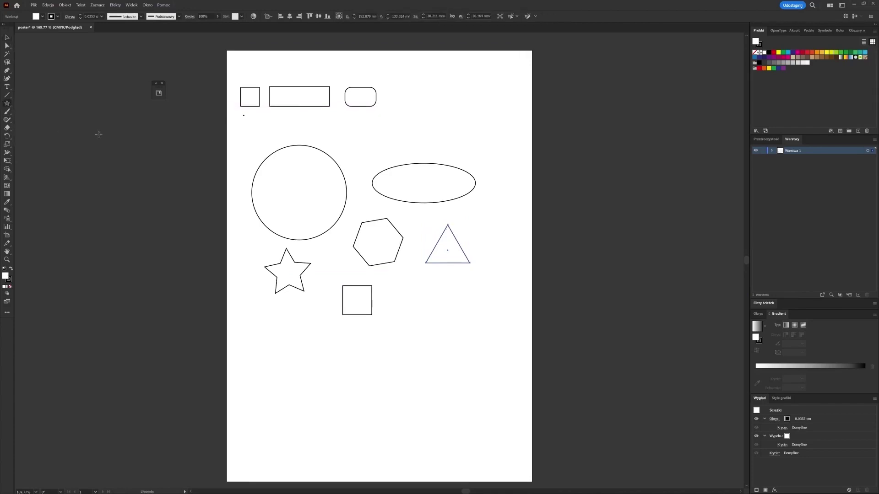
left_click(310, 341)
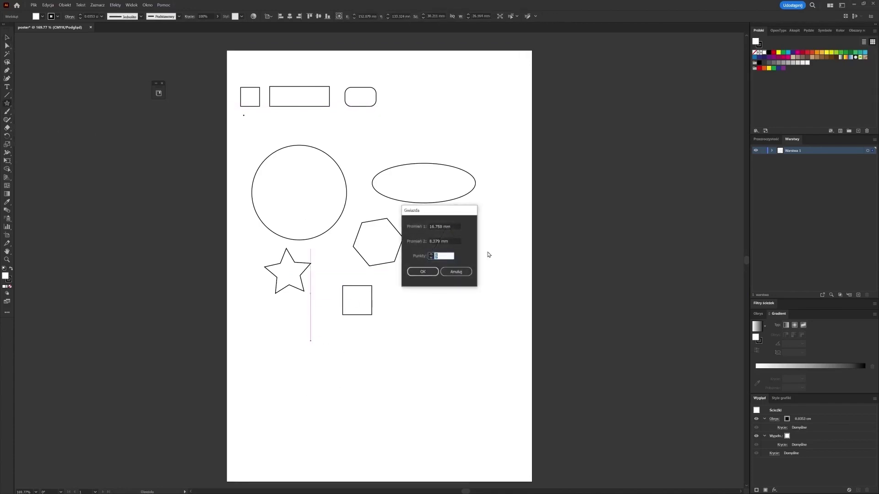
type("8")
key("Return")
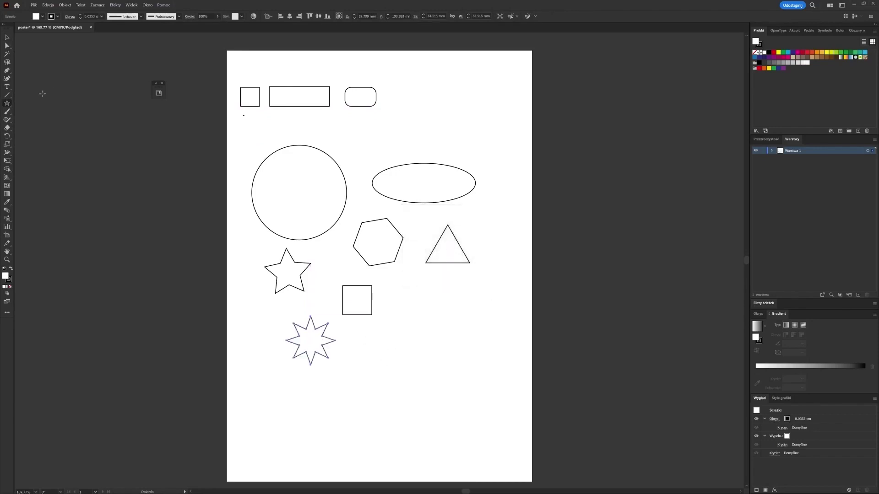
Create an octagon beside the 20 mm square as an eight-sided polygon with a 17.442 mm radius.
right_click(9, 103)
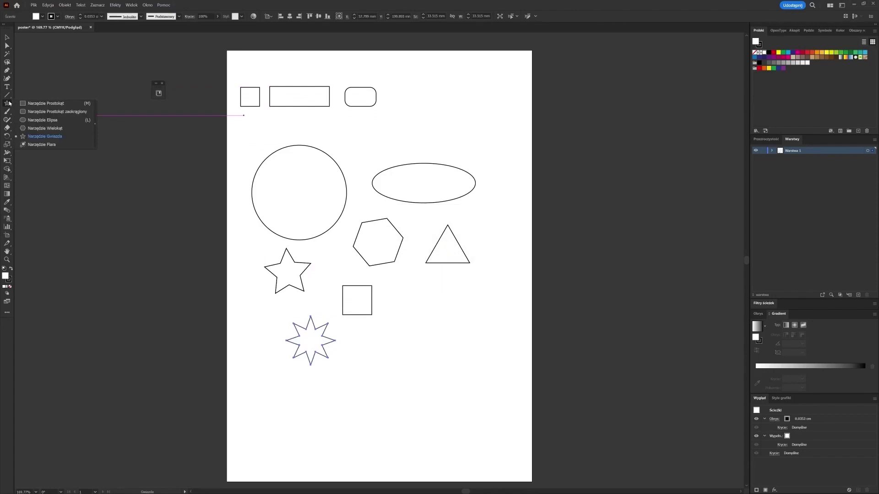
left_click(45, 129)
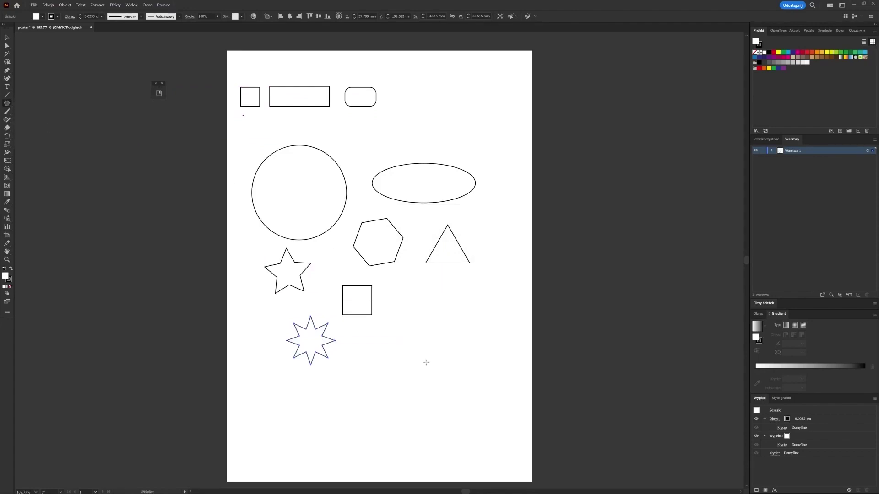
left_click(412, 304)
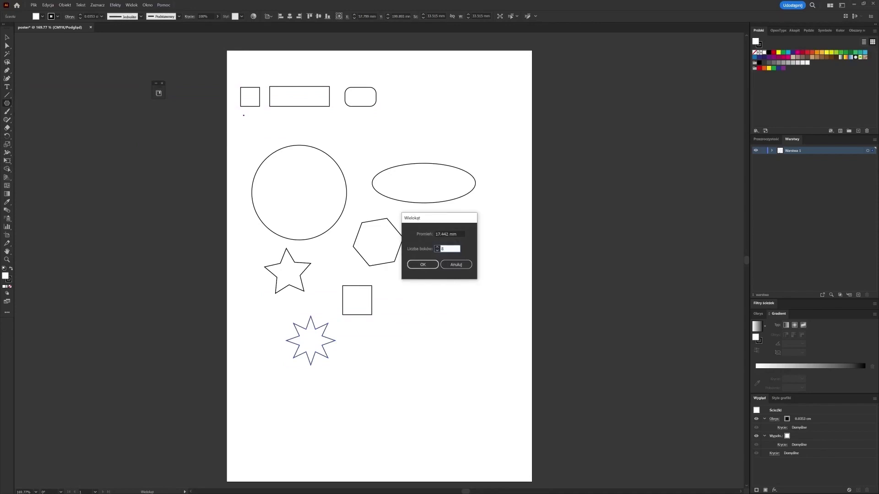
key("Return")
left_click(7, 38)
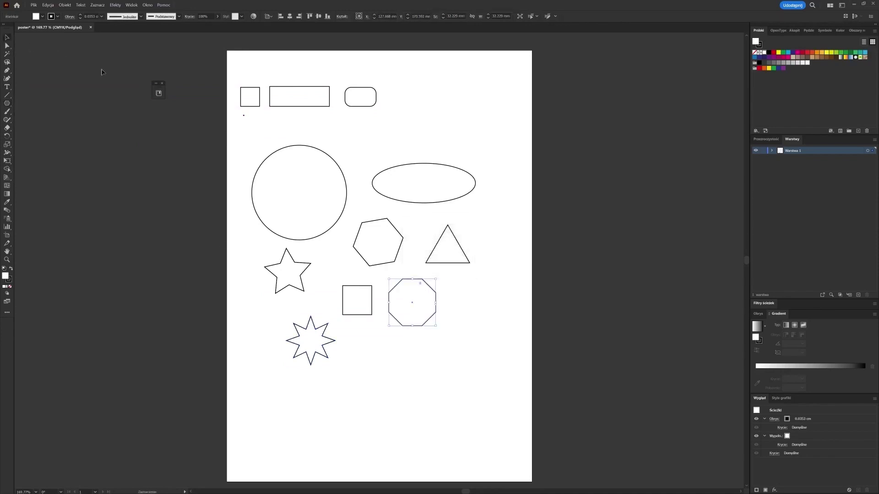
left_click(449, 382)
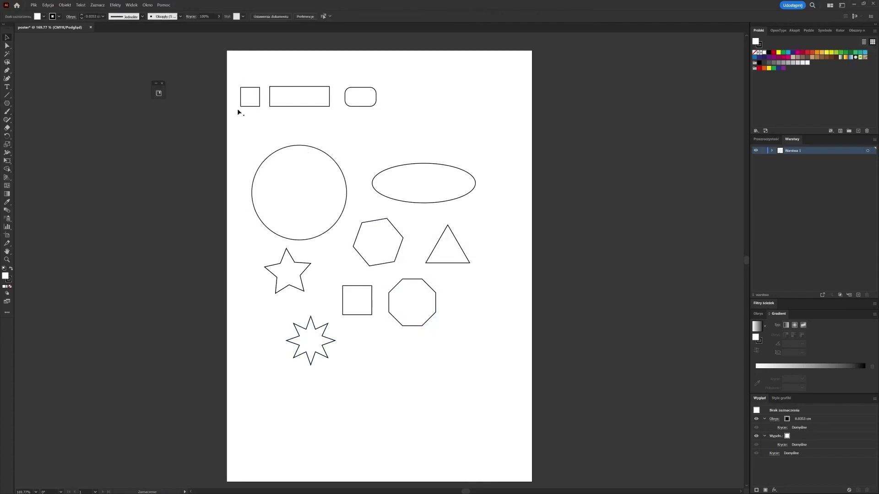
Enlarge the square beside the wide rectangle slightly and delete the tiny stray shape beneath it.
left_click(253, 107)
mouse_move(259, 87)
left_mouse_down()
mouse_move(278, 79)
mouse_move(265, 82)
left_mouse_up()
left_click(254, 129)
left_click(248, 119)
left_click(253, 121)
left_click_drag(240, 115, 240, 116)
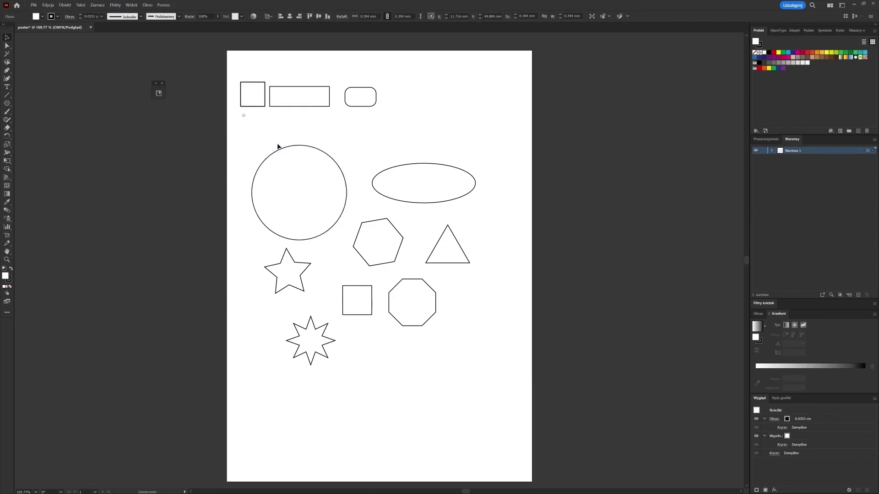
key("Delete")
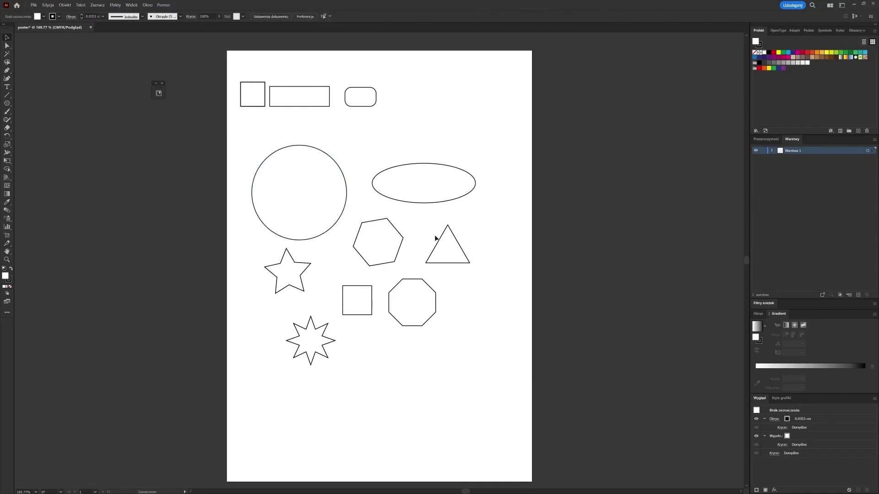
Zoom in and out over the drawn shapes and fit the whole artboard to the window.
scroll(268, 258, "up", 2)
scroll(265, 261, "down", 1)
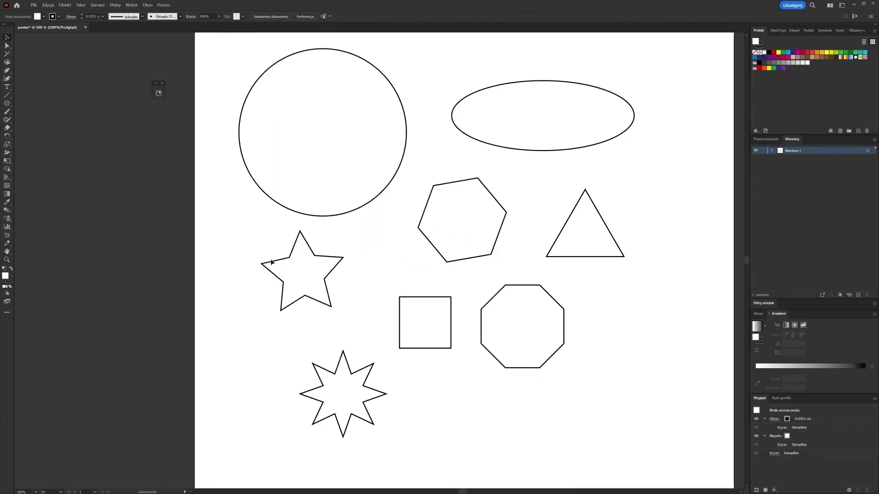
scroll(259, 274, "up", 1)
scroll(258, 271, "down", 5)
scroll(257, 272, "up", 5)
scroll(257, 272, "down", 2)
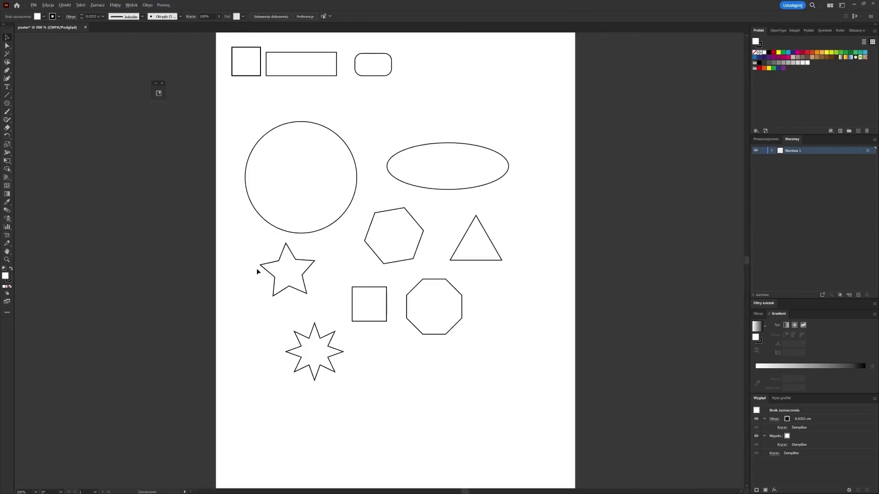
scroll(257, 272, "down", 1)
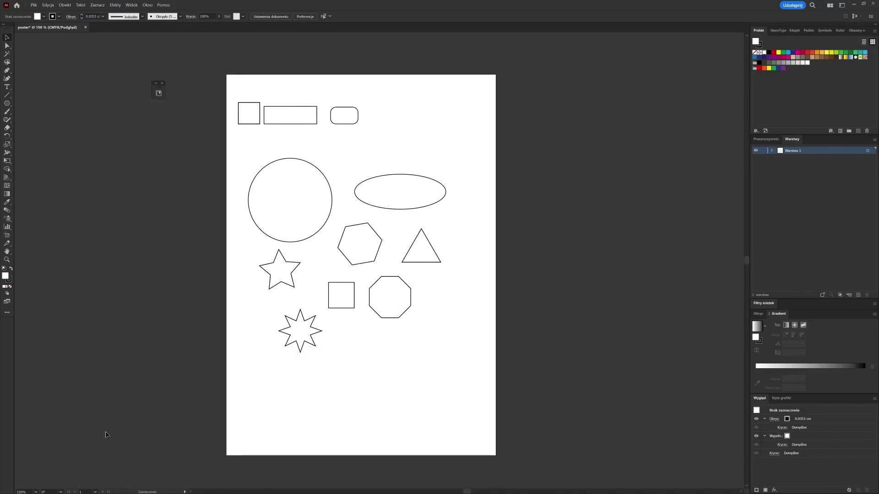
left_click(36, 492)
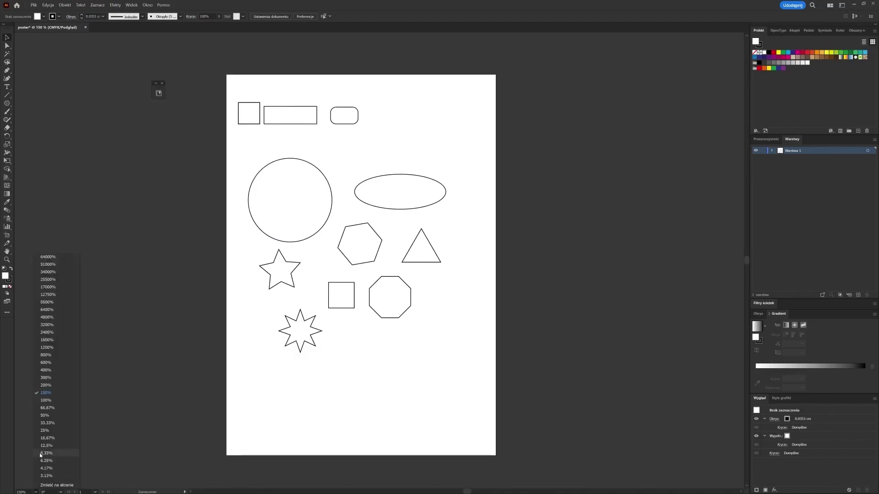
left_click(61, 486)
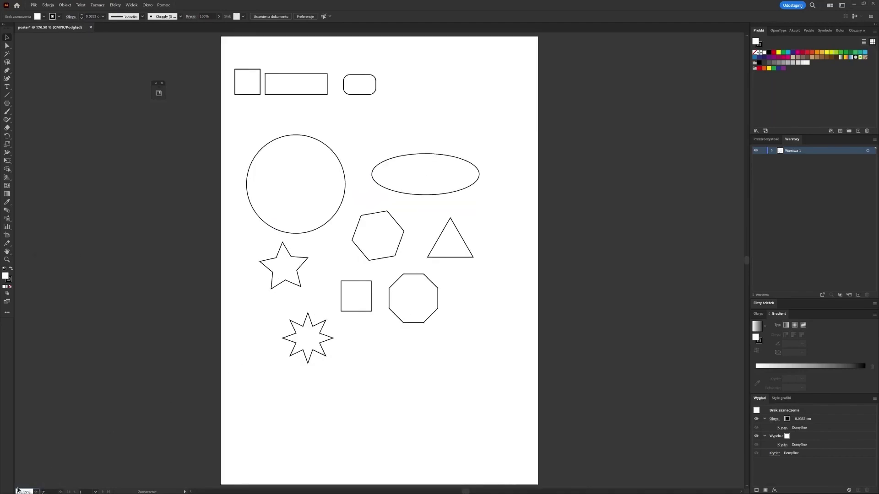
Magnify the view to 6400% and zoom back out until all the shapes are in view.
left_click(36, 492)
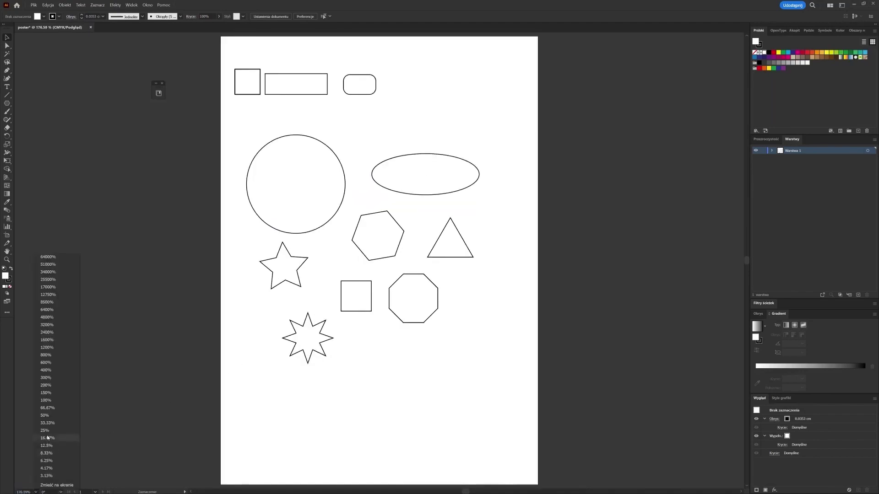
left_click(64, 310)
scroll(246, 251, "down", 8)
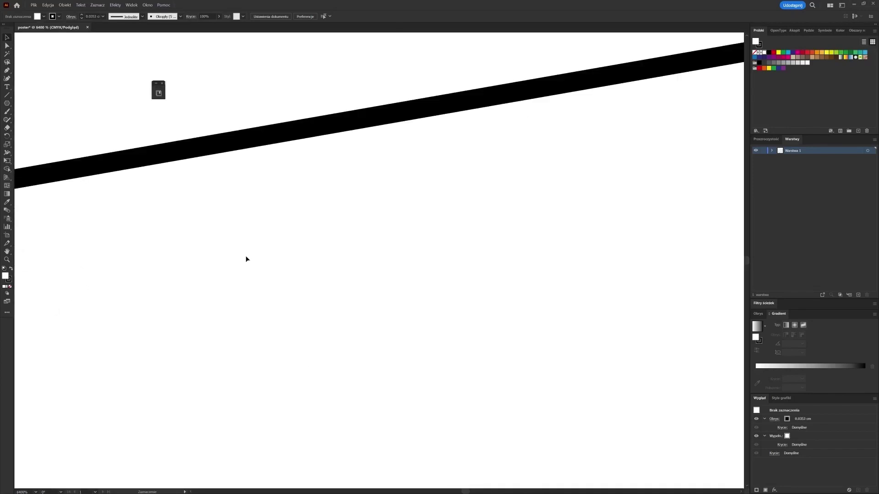
scroll(287, 250, "up", 1)
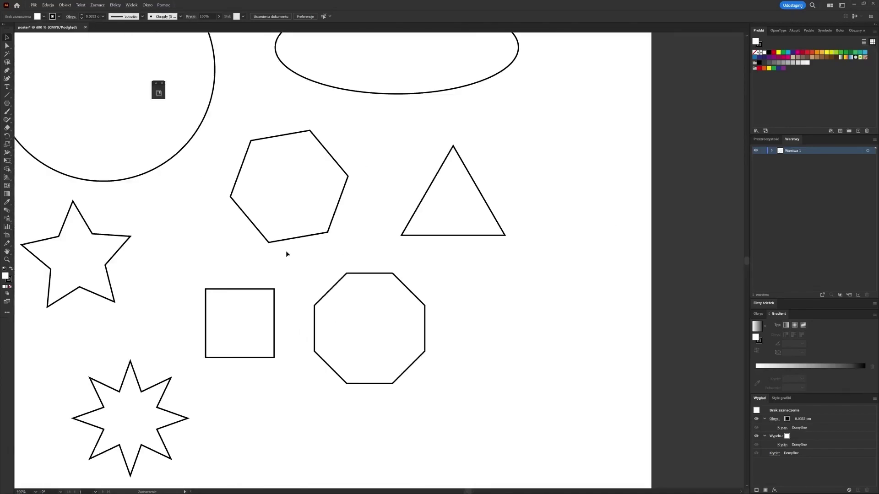
scroll(281, 264, "down", 1)
scroll(281, 264, "down", 3)
left_click_drag(280, 261, 380, 294)
Select all shapes below the top row of rectangles and scale them down together to about 82 mm wide overall.
left_click_drag(218, 161, 512, 438)
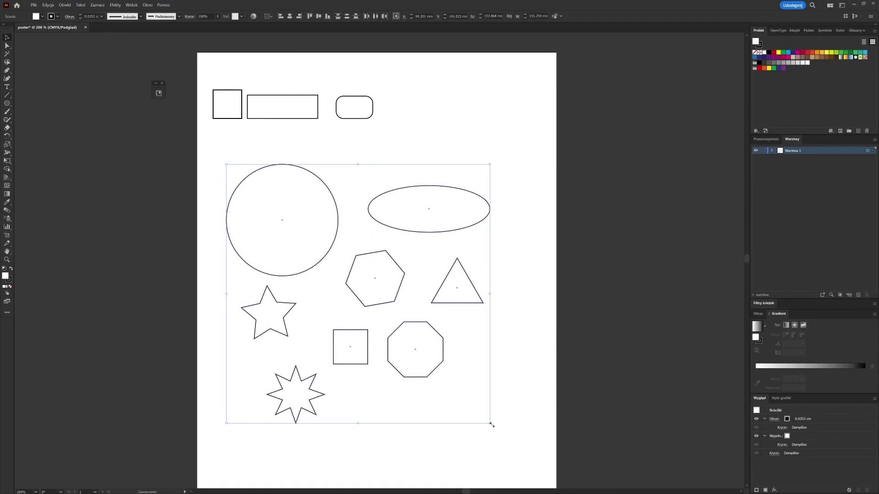
left_click_drag(492, 426, 454, 359)
left_click(413, 332)
scroll(382, 284, "up", 1)
left_click(316, 230)
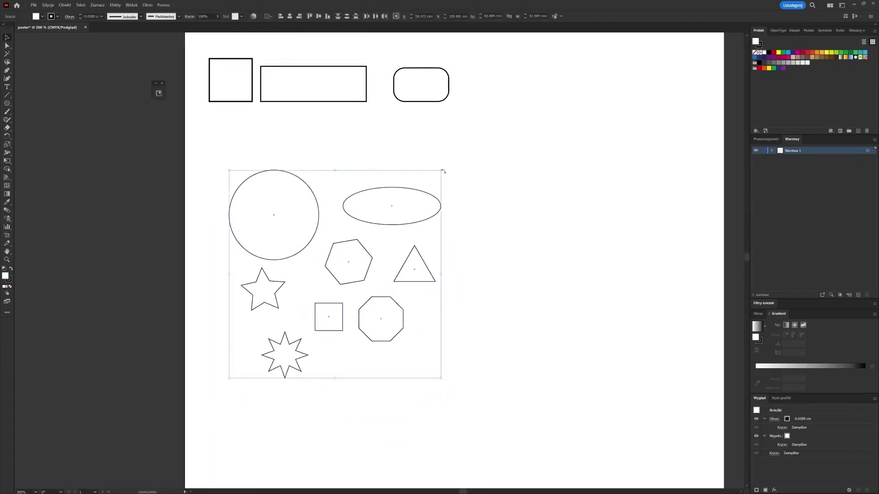
Try rotating the selected shapes, undo the rotation, and move them all up closer to the row of rectangles.
left_click_drag(442, 171, 487, 162)
key("ctrl+z")
left_click(298, 174)
left_click_drag(186, 147, 459, 386)
left_click_drag(385, 329, 376, 285)
left_click(521, 192)
Stretch the ellipse upward to about 23.7 mm tall and scale it proportionally to about 36.3 × 22.6 mm.
scroll(437, 186, "up", 1)
scroll(435, 185, "up", 1)
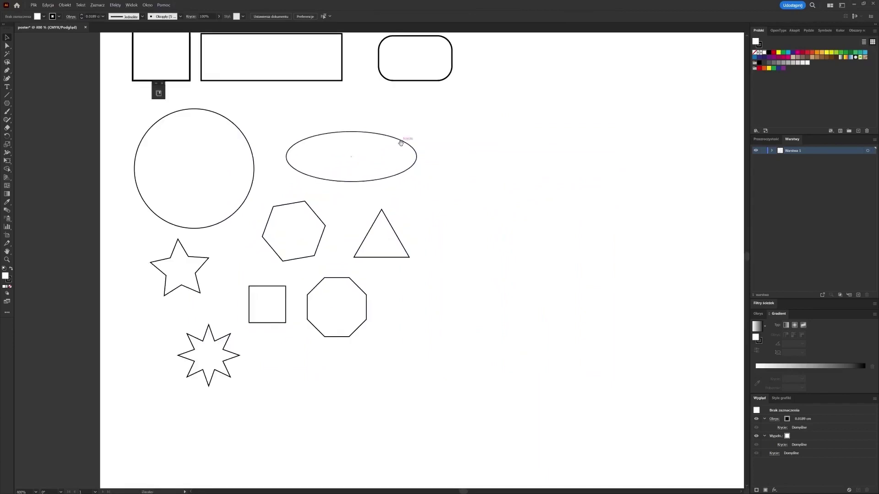
left_click_drag(401, 143, 366, 204)
left_click_drag(412, 259, 416, 236)
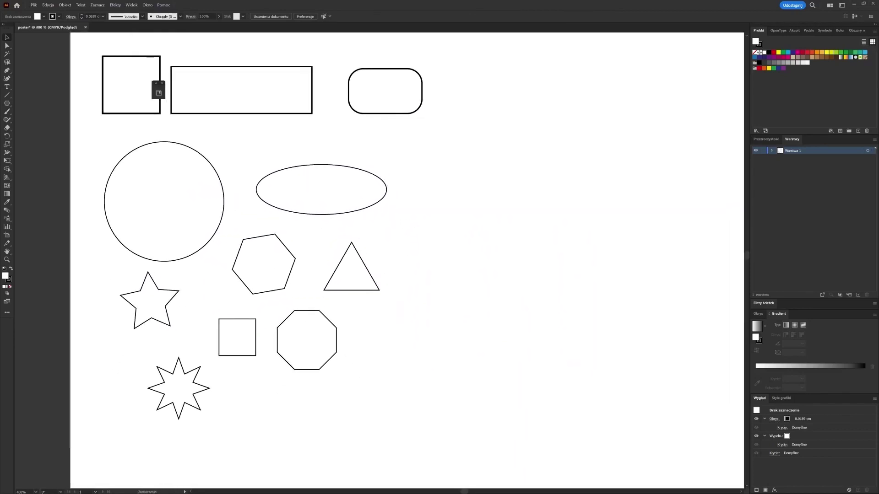
left_click(279, 183)
left_click(410, 194)
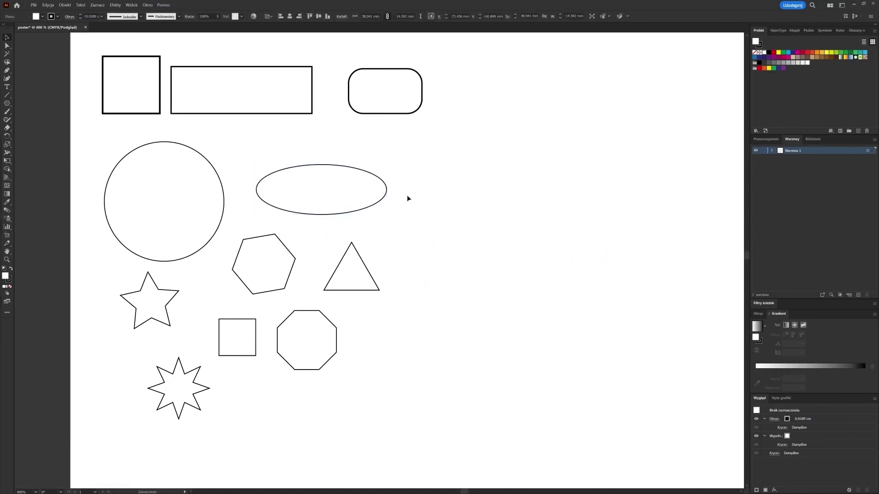
left_click(367, 188)
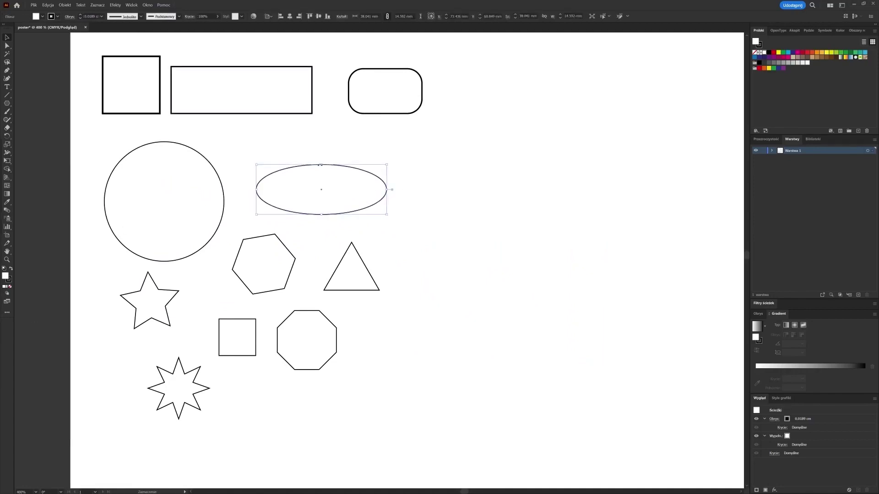
left_click_drag(322, 164, 327, 133)
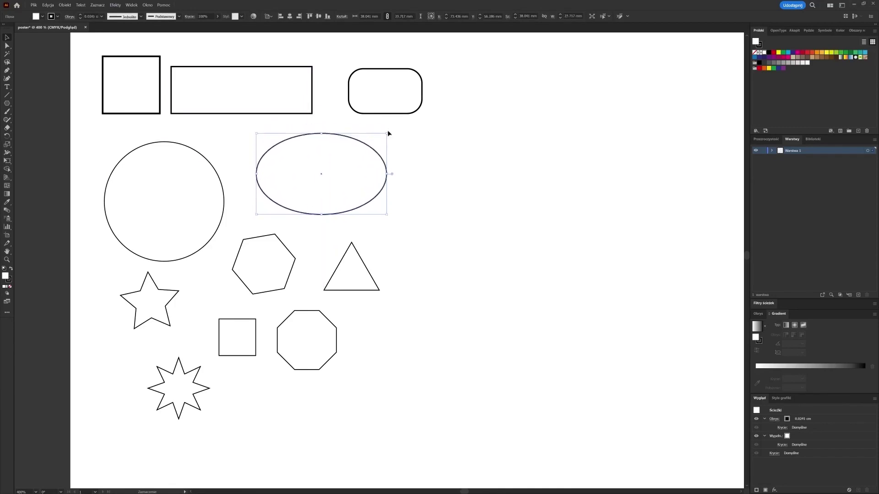
mouse_move(387, 134)
left_mouse_down()
mouse_move(427, 124)
mouse_move(343, 129)
mouse_move(406, 130)
mouse_move(420, 139)
mouse_move(406, 153)
mouse_move(438, 137)
mouse_move(392, 139)
left_mouse_up()
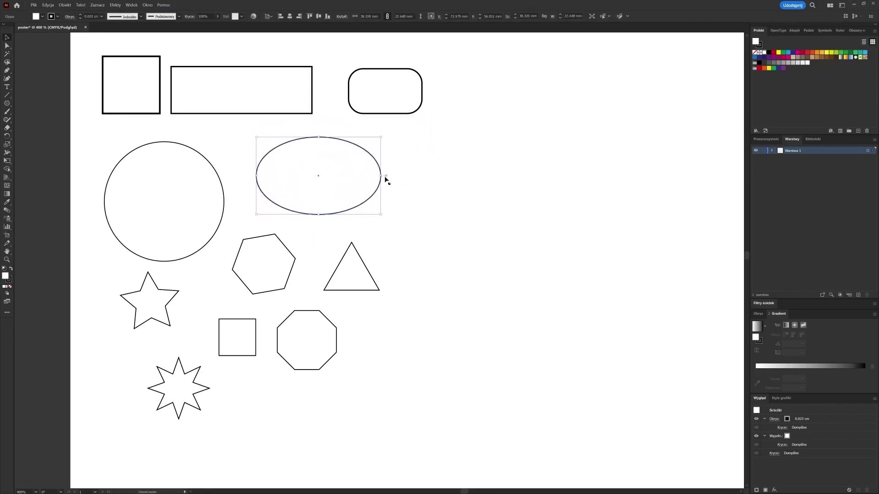
Turn the ellipse into a pie shape with a wedge-shaped opening on its right side.
mouse_move(386, 176)
left_mouse_down()
mouse_move(385, 191)
mouse_move(345, 207)
mouse_move(293, 204)
mouse_move(279, 178)
mouse_move(283, 197)
mouse_move(366, 201)
mouse_move(387, 177)
left_mouse_up()
left_click(389, 166)
left_click(380, 180)
left_click_drag(387, 179, 381, 210)
left_click(378, 236)
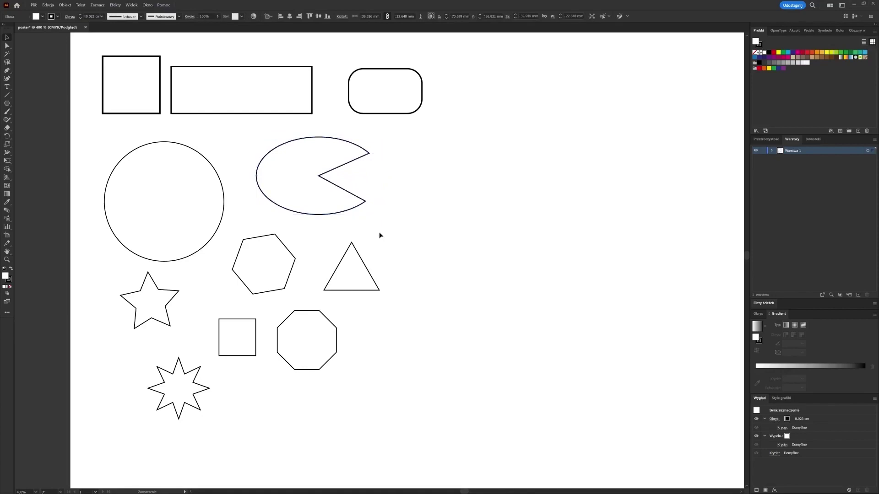
Rotate the circle a few degrees clockwise and the triangle by a larger clockwise angle.
left_click(224, 208)
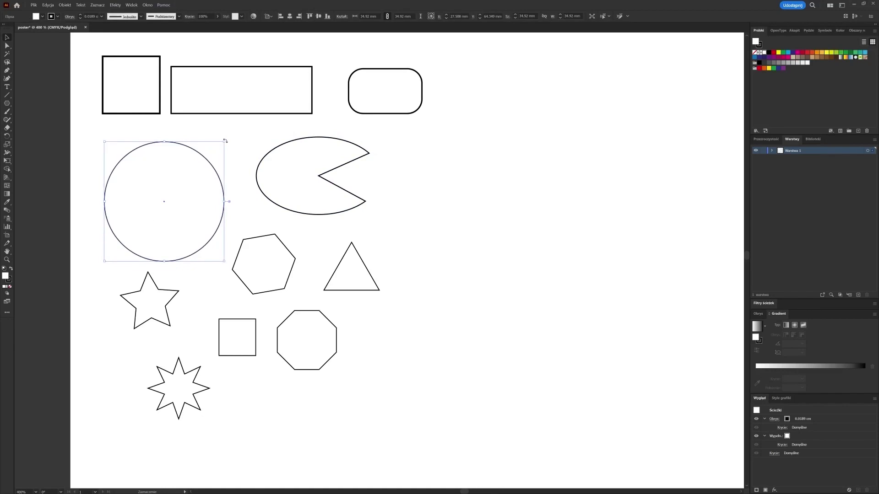
mouse_move(225, 140)
left_mouse_down()
mouse_move(199, 120)
mouse_move(231, 147)
left_mouse_up()
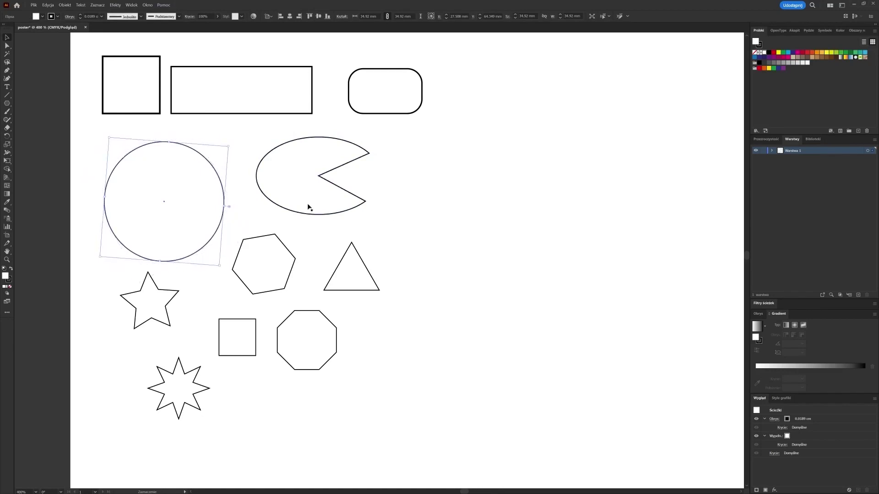
left_click(356, 255)
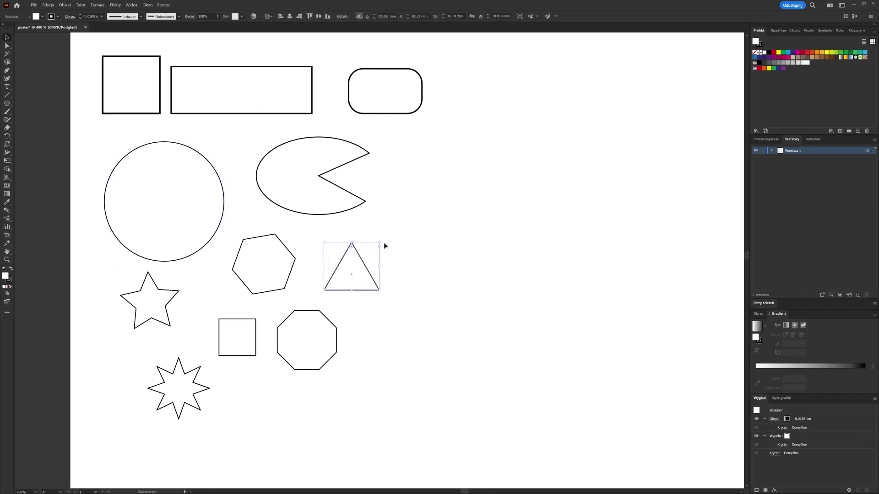
left_click_drag(380, 238, 388, 272)
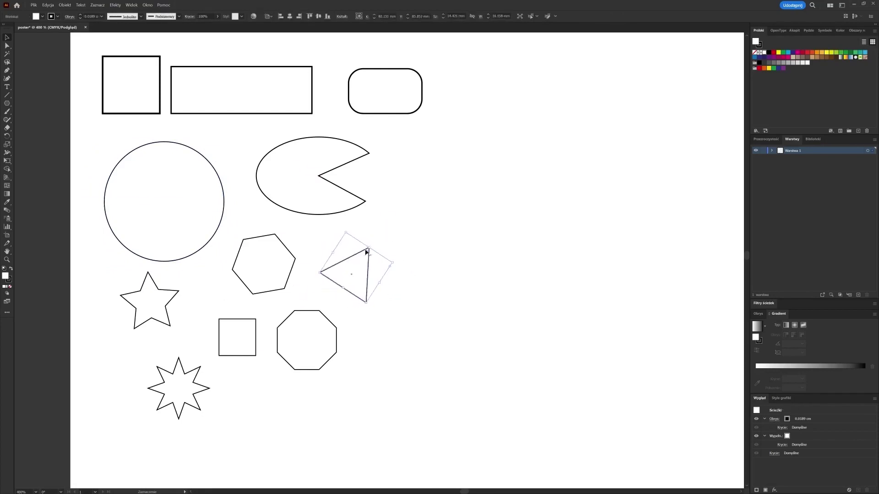
Try changing the number of sides of the rotated triangle directly on the shape.
left_click_drag(390, 268, 568, 326)
scroll(392, 284, "up", 2)
scroll(389, 295, "up", 4)
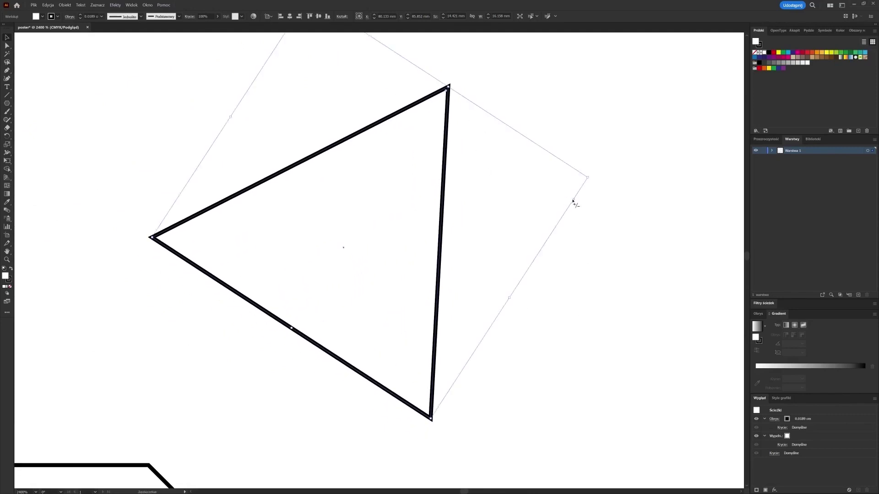
left_click_drag(573, 201, 545, 172)
left_click_drag(447, 94, 448, 94)
left_click(602, 367)
scroll(603, 367, "down", 1)
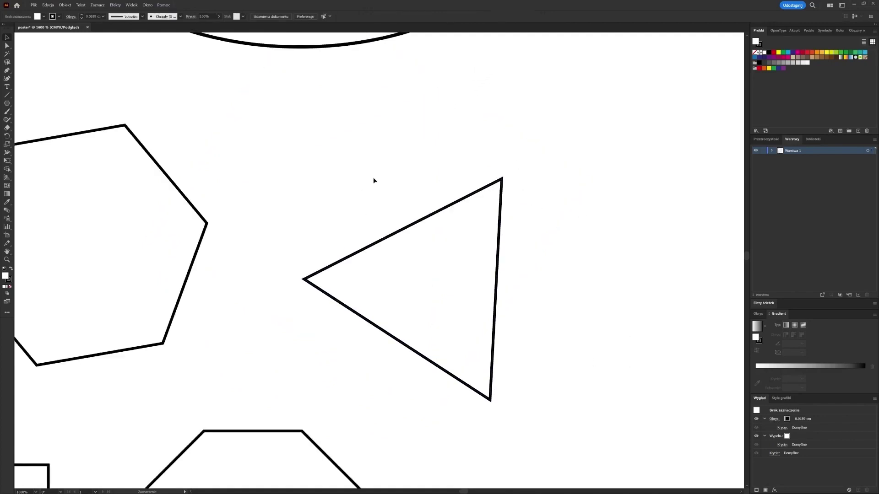
Round all three corners of the rotated triangle slightly.
left_click(447, 207)
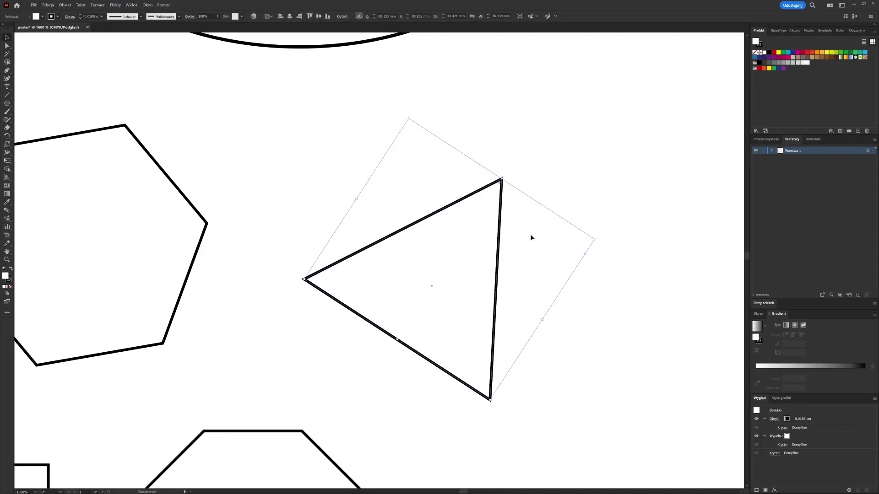
scroll(496, 181, "up", 4)
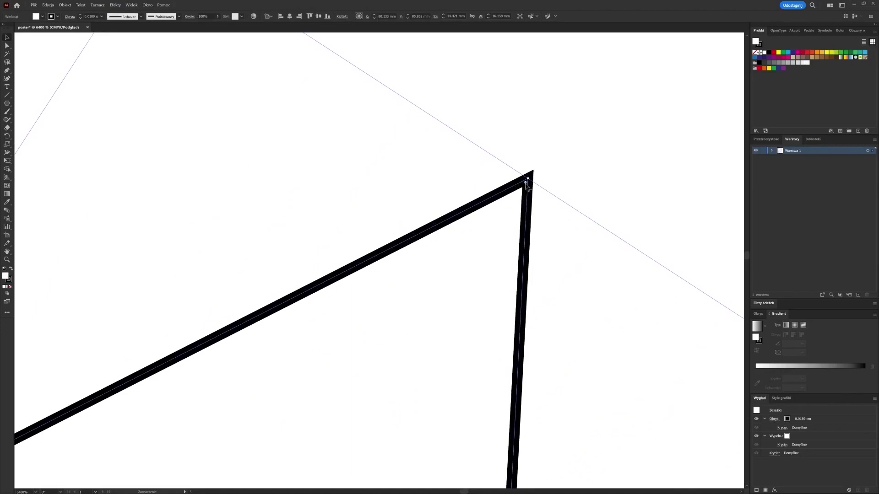
left_click_drag(526, 183, 494, 217)
scroll(471, 274, "down", 4)
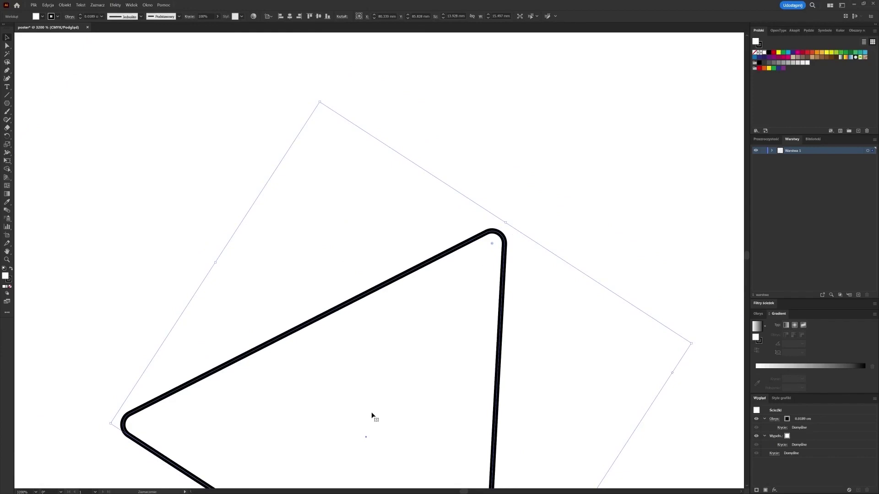
scroll(353, 198, "up", 2)
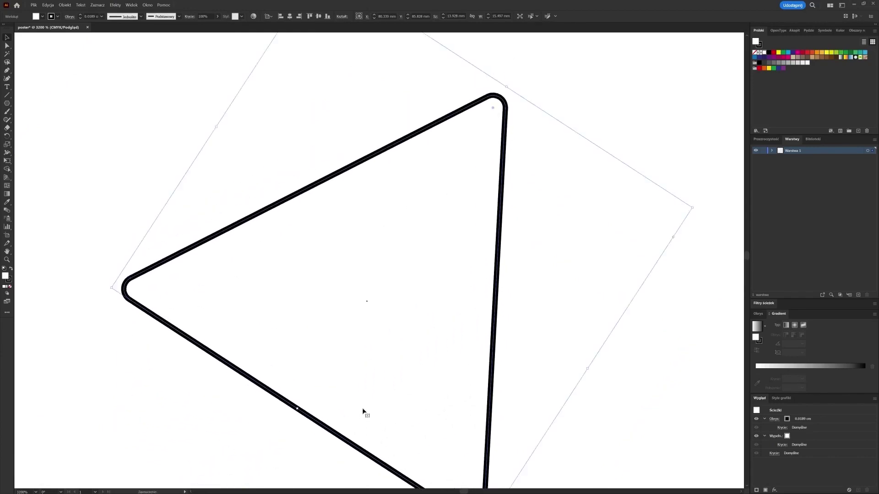
scroll(362, 407, "down", 2)
scroll(172, 414, "left", 4)
scroll(292, 325, "down", 2)
left_click_drag(257, 308, 369, 284)
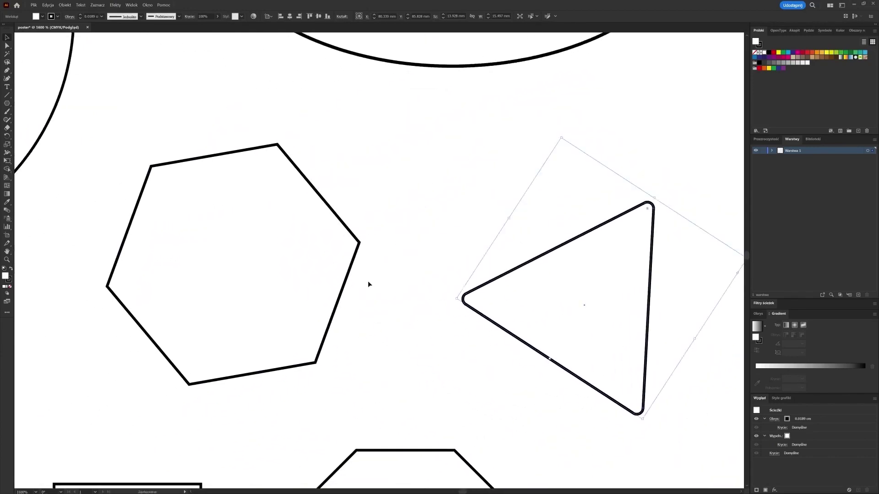
Try slightly rounding all six corners of the rotated hexagon at once.
left_click(271, 266)
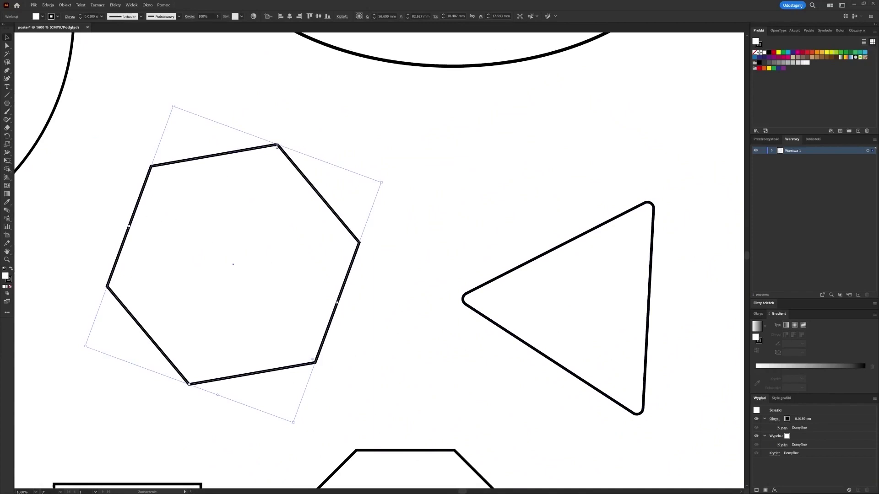
scroll(277, 147, "up", 2)
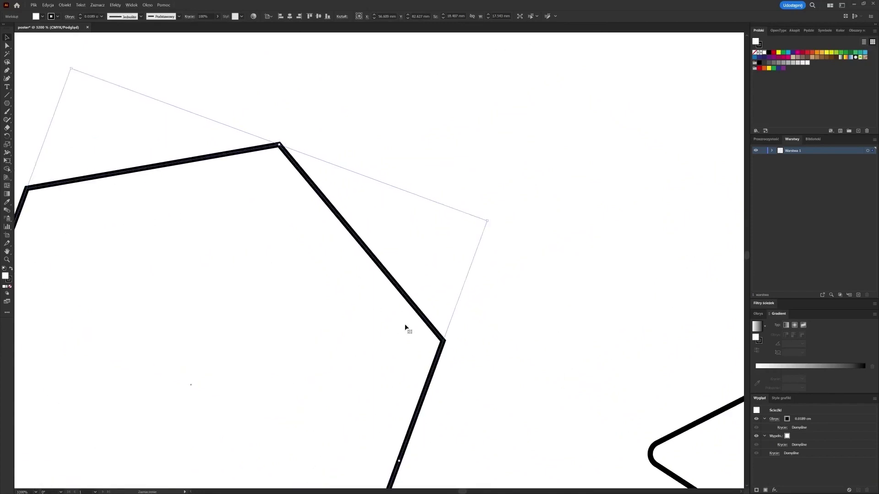
scroll(405, 327, "down", 1)
left_click_drag(289, 475, 371, 397)
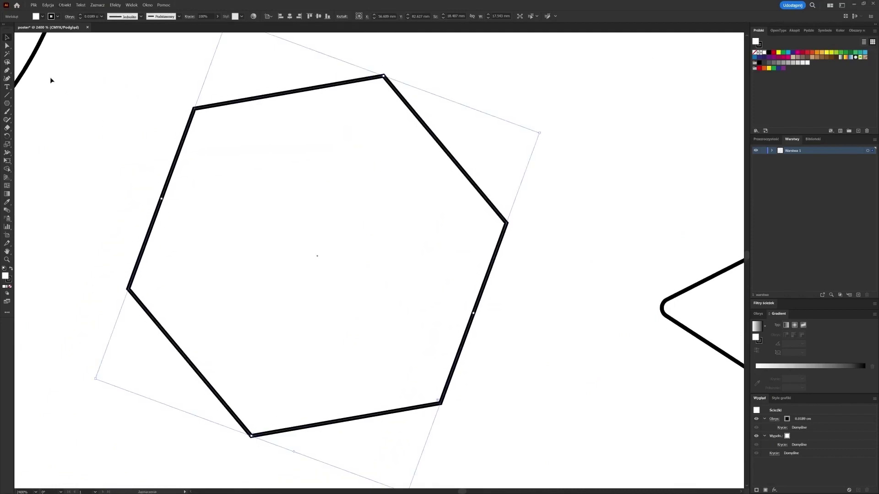
left_click(6, 47)
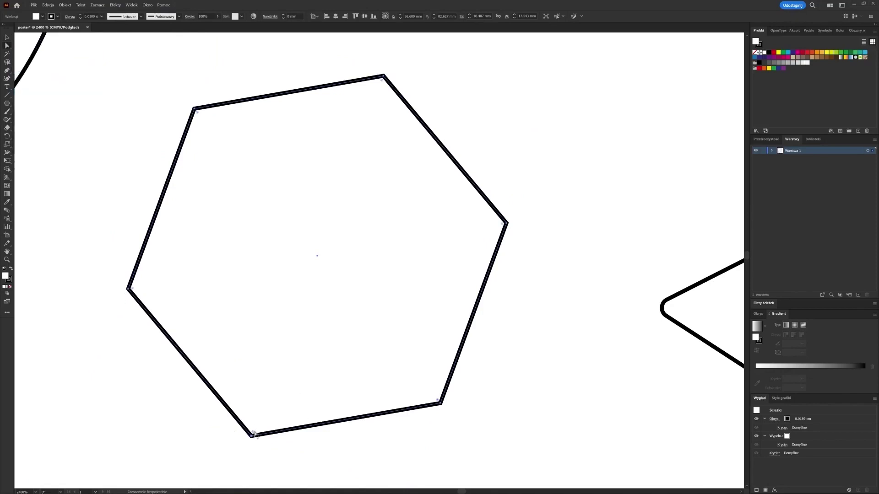
mouse_move(253, 434)
left_mouse_down()
mouse_move(261, 337)
mouse_move(287, 254)
mouse_move(259, 398)
mouse_move(314, 261)
mouse_move(254, 417)
left_mouse_up()
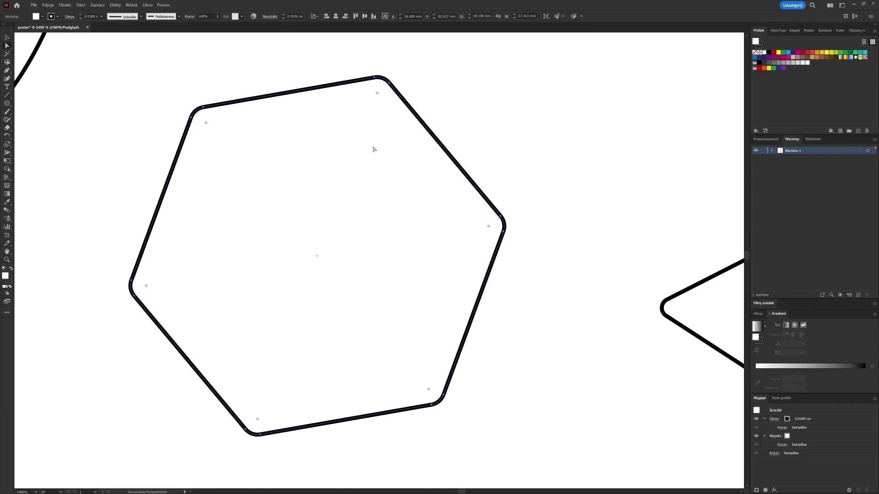
key("ctrl+z")
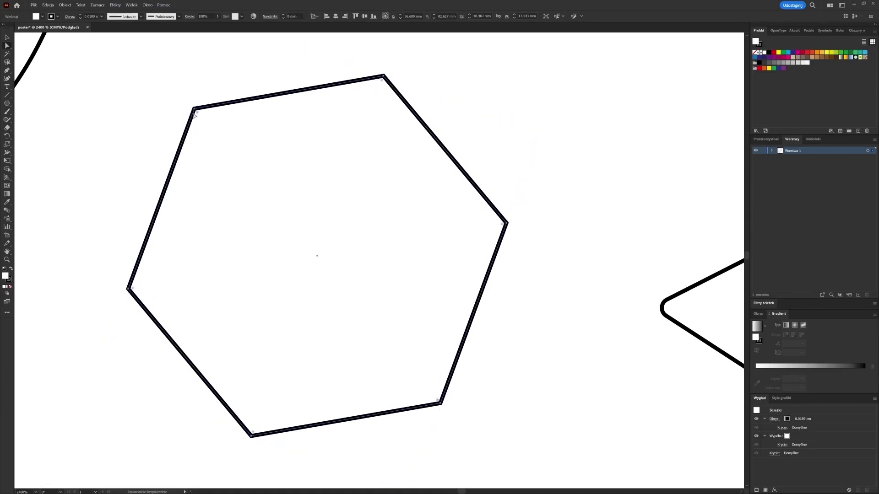
Round only the hexagon's two upper corners with a large radius that merges them into one arc.
left_click(195, 109)
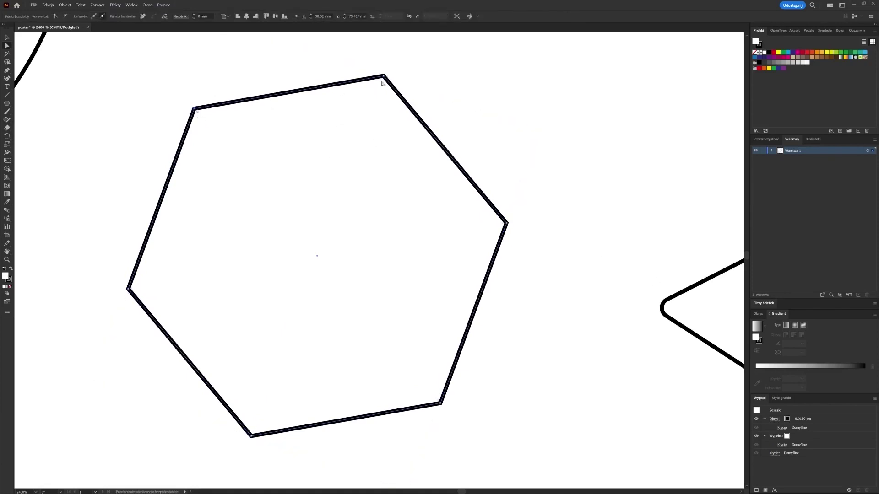
left_click_drag(381, 82, 298, 304)
Slightly round the five-pointed star's upper tip and the two inner corners on either side of it.
scroll(435, 343, "down", 1)
scroll(436, 343, "down", 2)
scroll(339, 247, "down", 5)
scroll(339, 247, "left", 5)
left_click(239, 210)
scroll(211, 201, "up", 4)
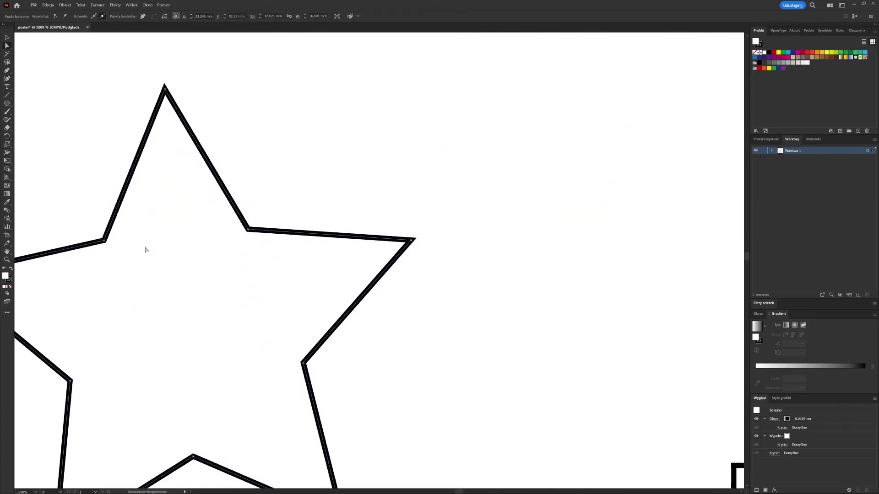
left_click(104, 241)
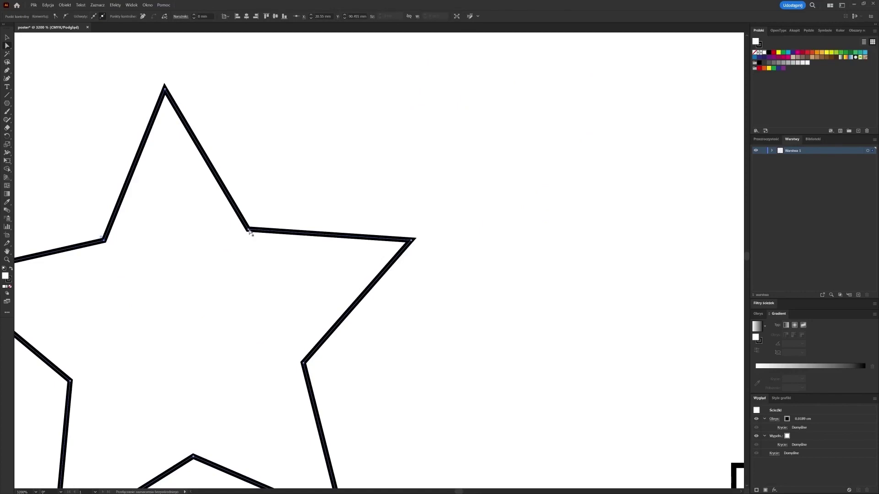
left_click(249, 232)
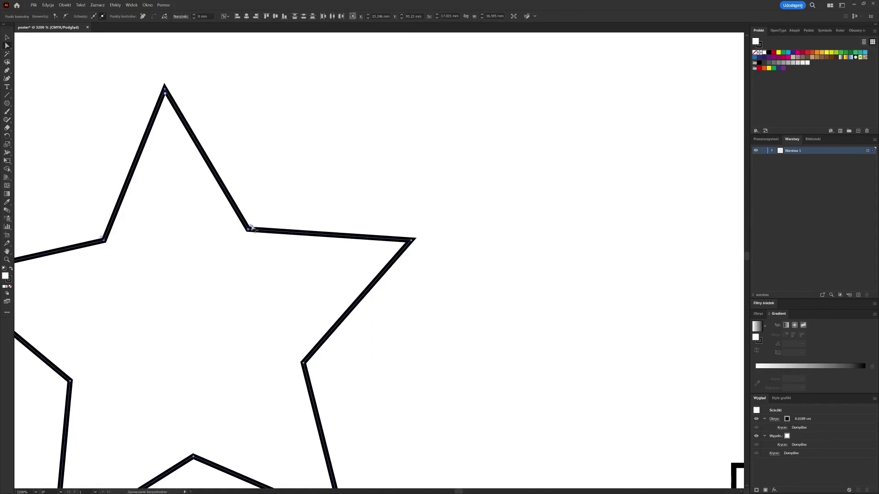
mouse_move(251, 227)
left_mouse_down()
mouse_move(275, 182)
mouse_move(265, 208)
mouse_move(275, 206)
mouse_move(255, 227)
left_mouse_up()
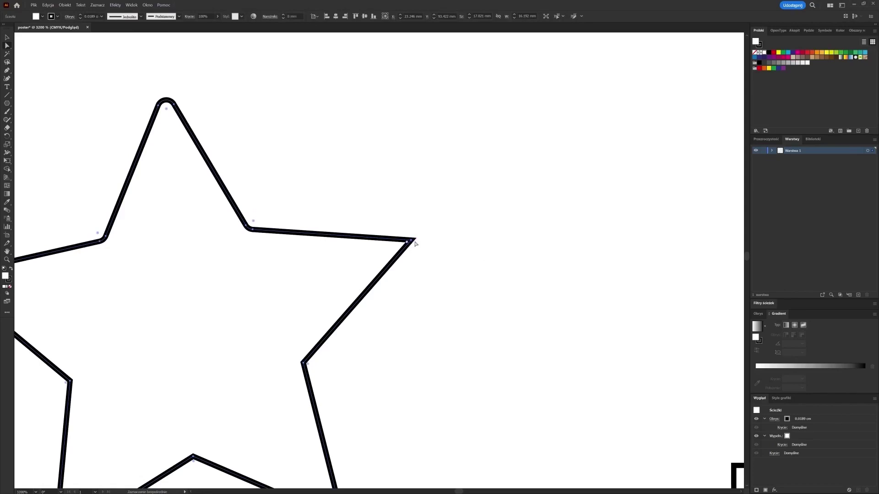
Round only the right tip of the five-pointed star with a large radius and clear the selection.
left_click(455, 270)
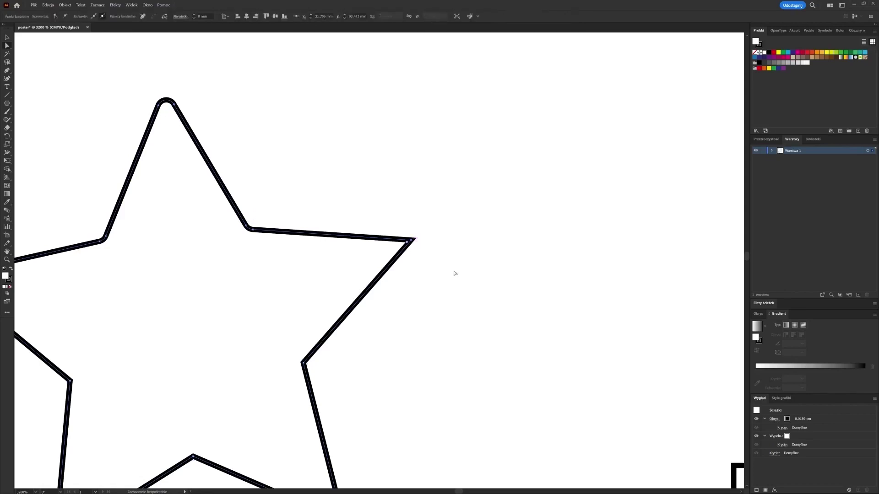
left_click(410, 243)
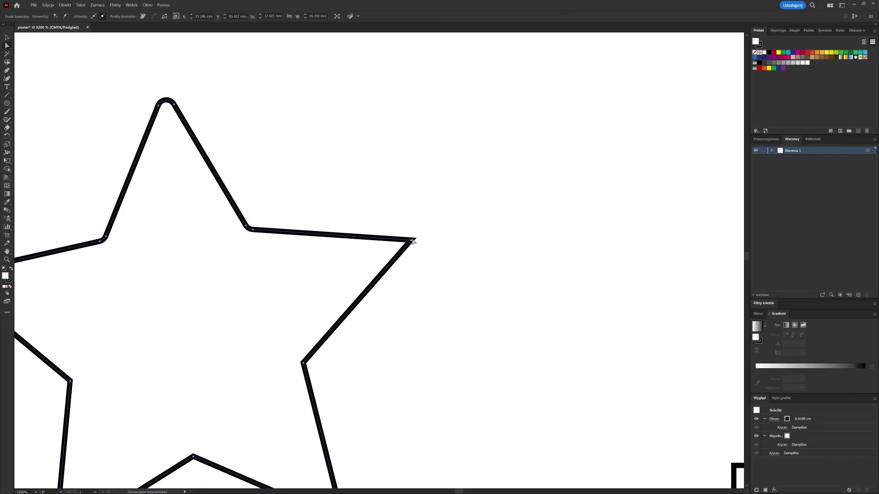
left_click(412, 242)
left_click_drag(408, 246, 323, 282)
scroll(520, 270, "down", 3)
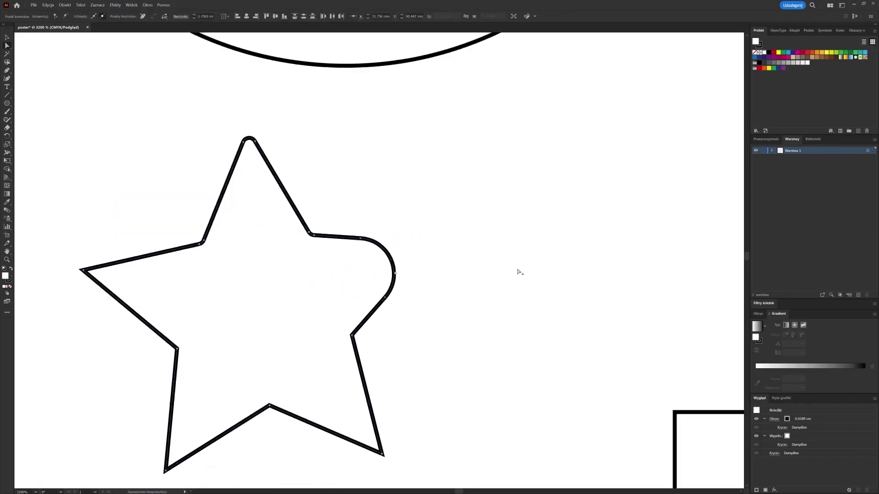
scroll(295, 290, "down", 4)
left_click_drag(362, 298, 461, 340)
scroll(476, 323, "down", 2)
left_click(551, 252)
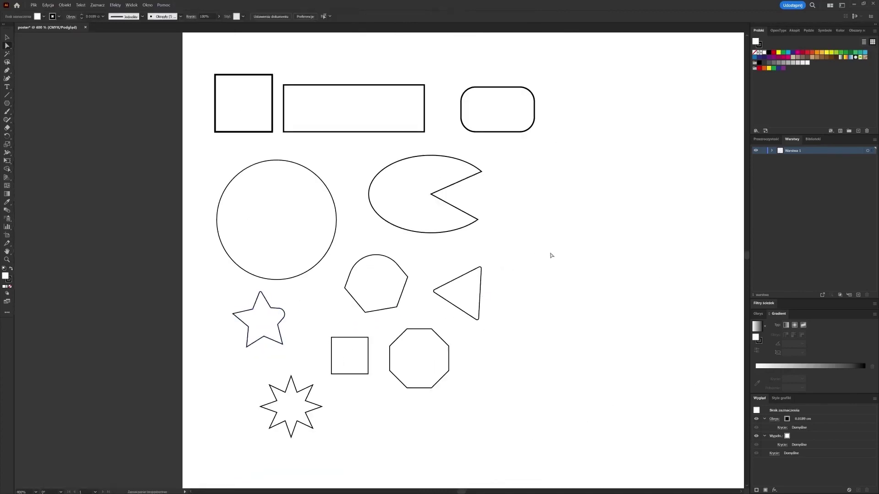
Swap the fill and stroke colours of the large square in the upper row and swap them back.
left_click(4, 37)
left_click(253, 202)
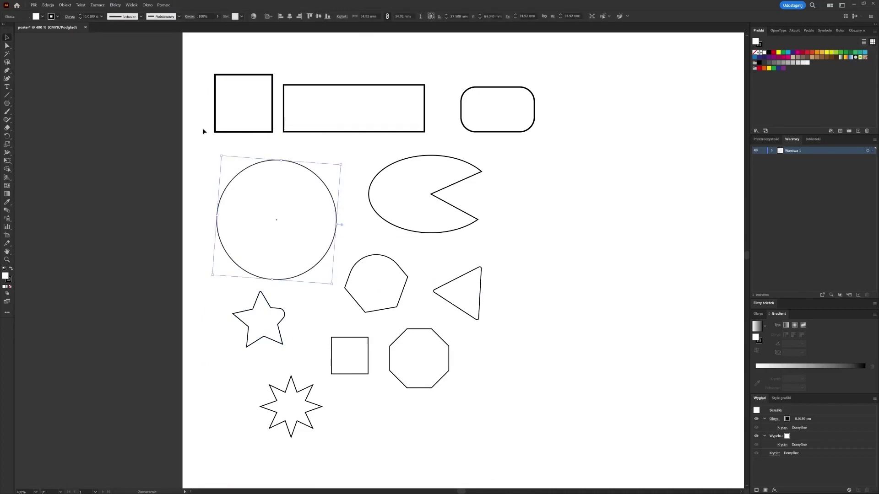
left_click(320, 140)
left_click(263, 78)
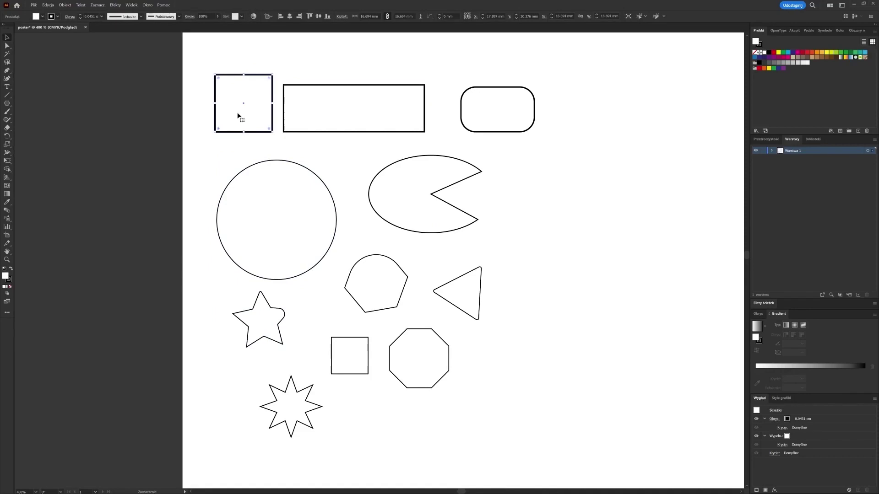
left_click(11, 270)
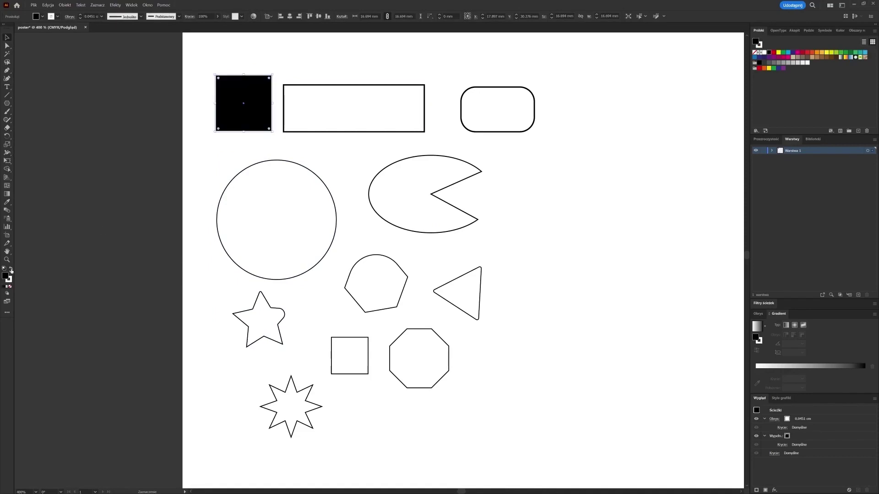
left_click(187, 167)
left_click(254, 95)
left_click(11, 270)
left_click(166, 182)
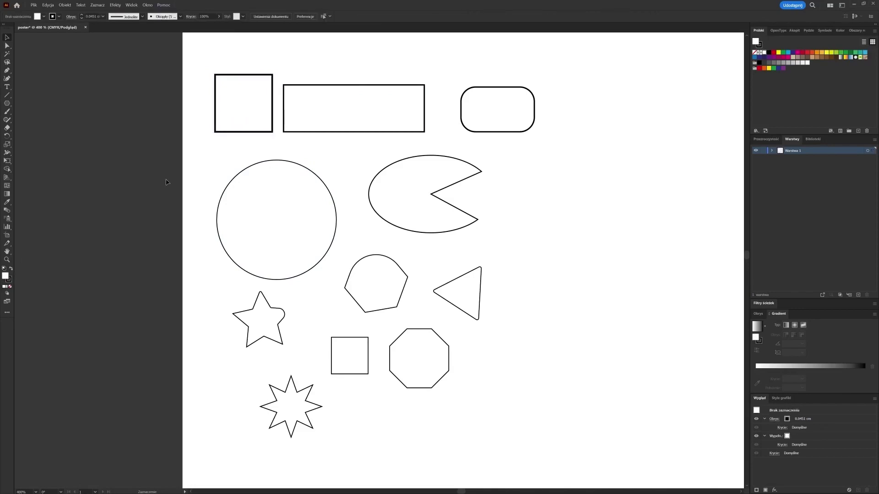
Fill the large square in the upper row with the red colour swatch.
scroll(255, 118, "up", 3)
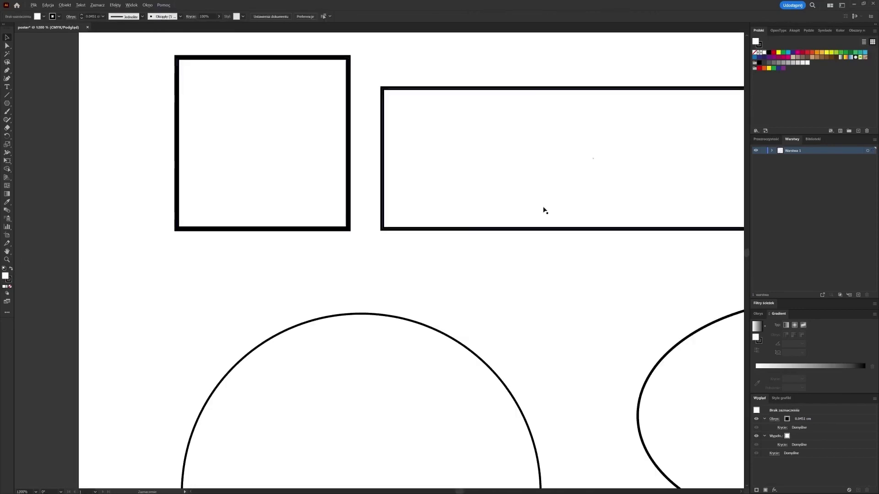
scroll(410, 167, "up", 1)
scroll(416, 154, "left", 2)
left_click(321, 194)
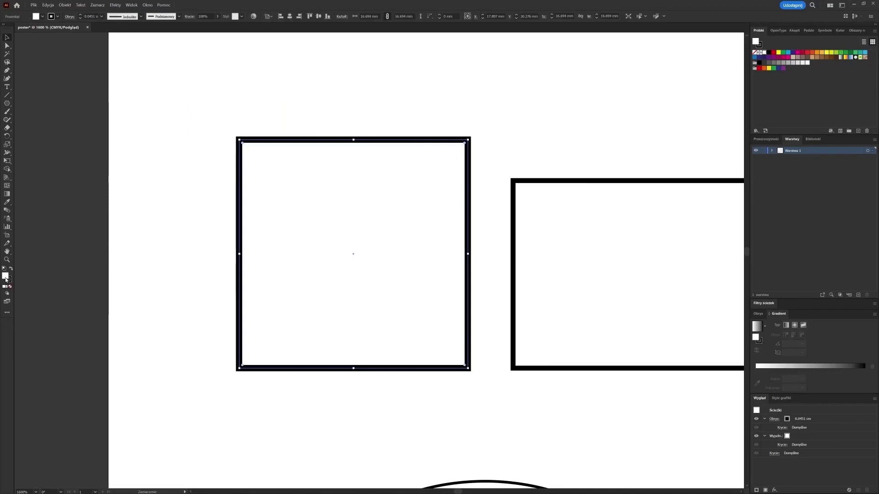
left_click(773, 53)
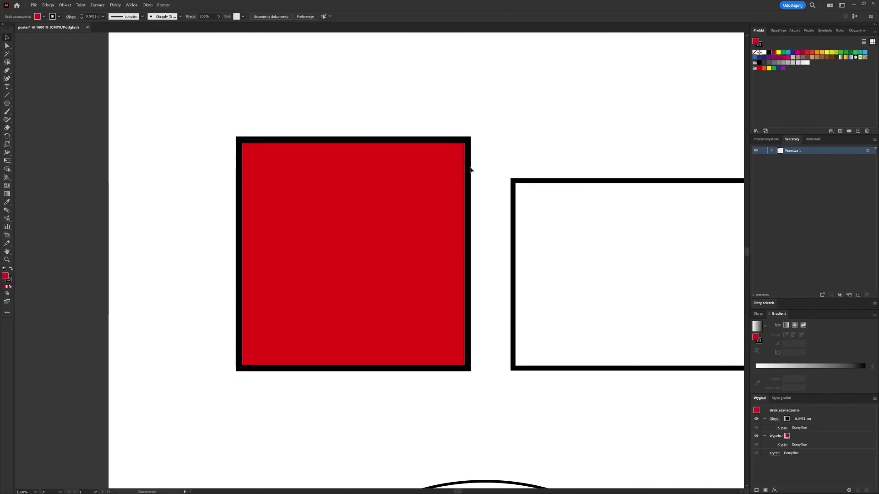
Try several spectrum colours for the red square's stroke, settling on light blue, and deselect the square.
left_click(10, 280)
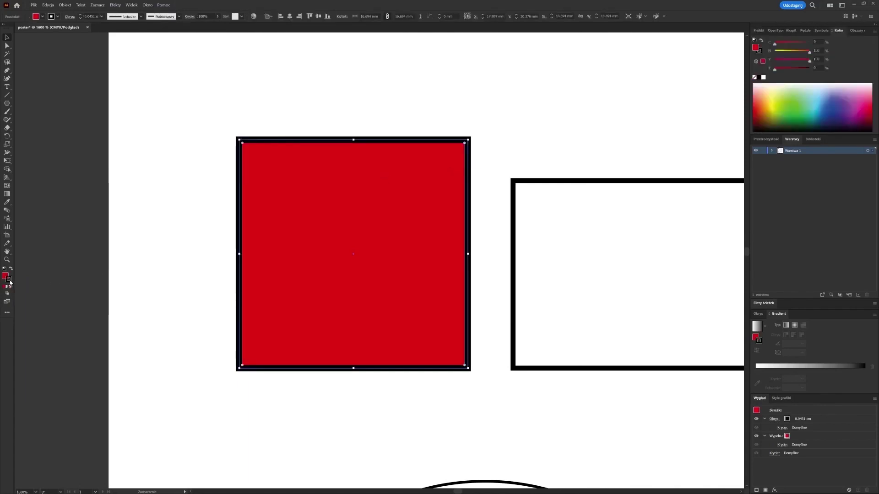
left_click(783, 106)
left_click(782, 92)
left_click(811, 96)
left_click(821, 90)
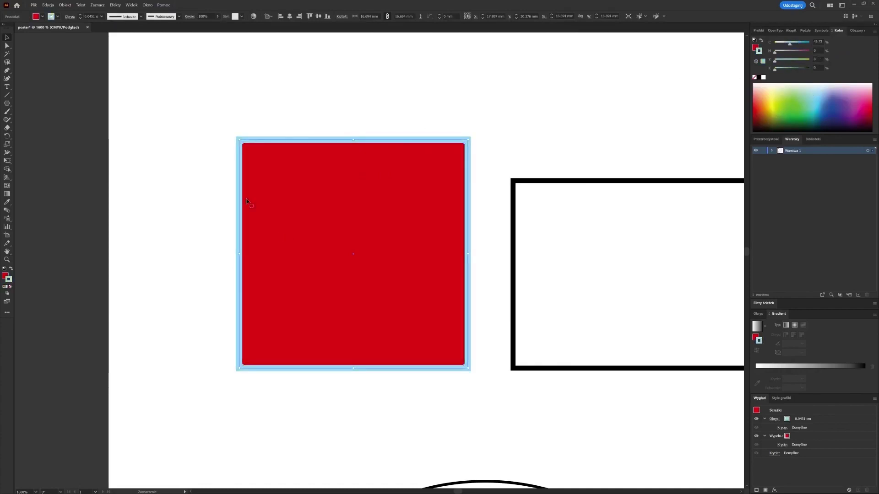
left_click(210, 120)
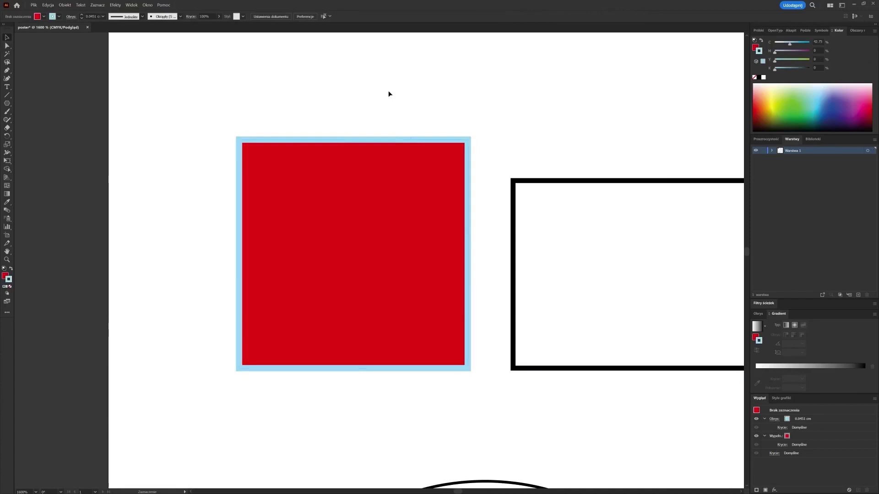
left_click(403, 186)
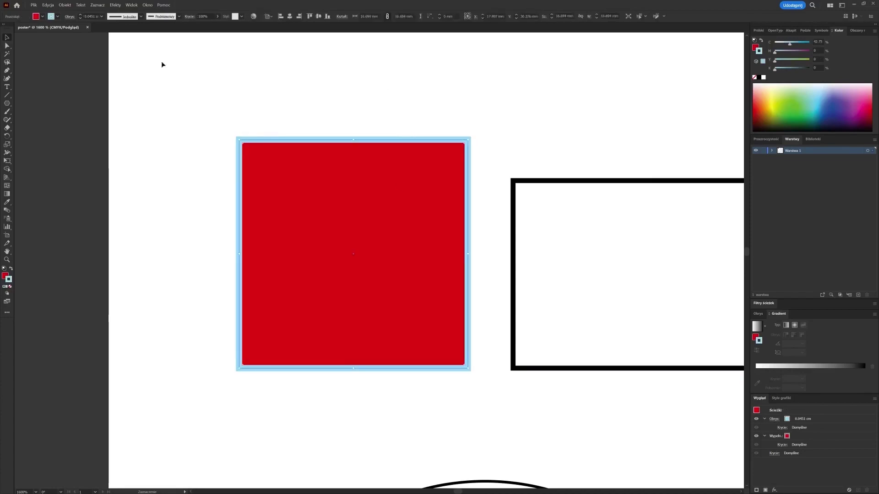
left_click(43, 18)
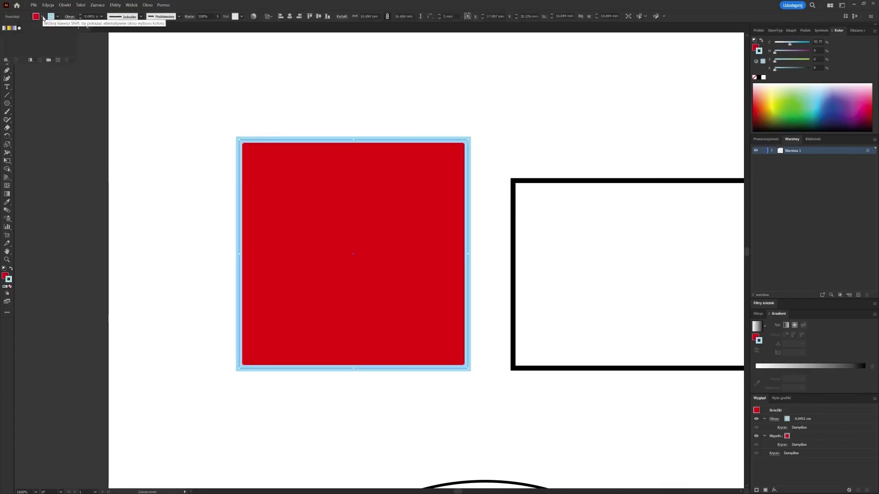
Give the wide rectangle beside the red square a light yellow-green stroke colour using the Color Picker.
left_click_drag(573, 235, 394, 192)
left_click(441, 271)
left_click(406, 334)
left_click(414, 326)
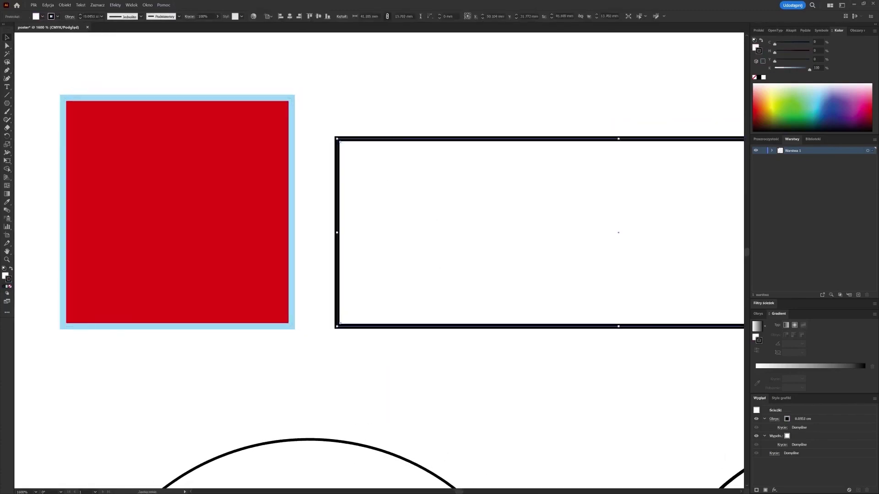
double_click(9, 281)
mouse_move(364, 280)
left_mouse_down()
mouse_move(413, 223)
mouse_move(371, 214)
mouse_move(399, 211)
left_mouse_up()
left_click(512, 209)
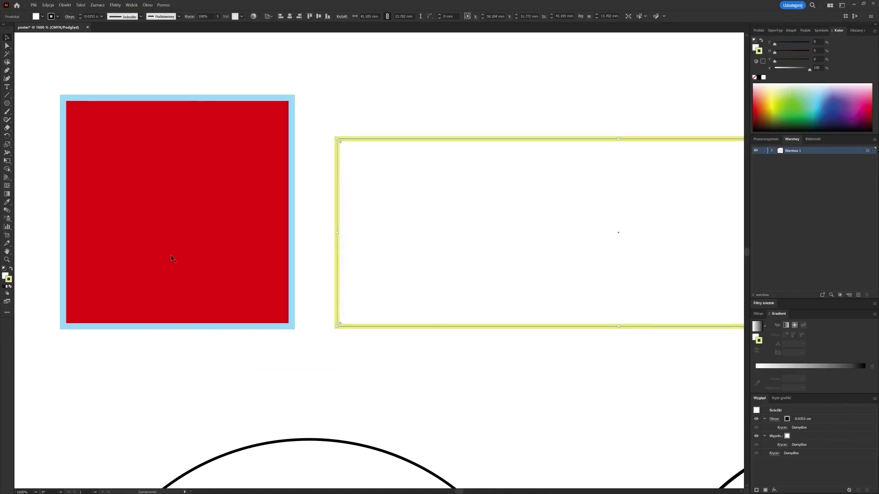
Fill the wide rectangle with a dark magenta-pink colour using the Color Picker.
double_click(6, 276)
mouse_move(387, 262)
left_mouse_down()
mouse_move(386, 272)
mouse_move(422, 225)
mouse_move(453, 209)
left_mouse_up()
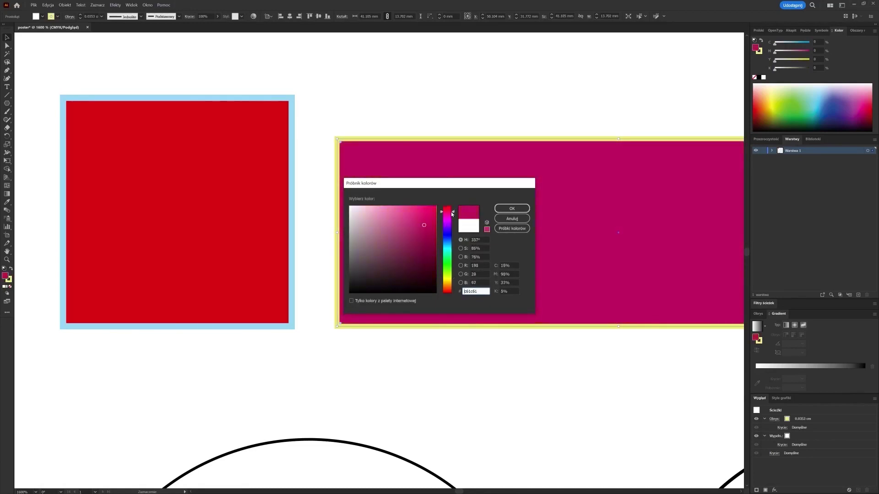
left_click(512, 208)
Swap the wide rectangle's fill and stroke colours back and forth, ending with a yellow fill and a magenta stroke.
left_click(11, 269)
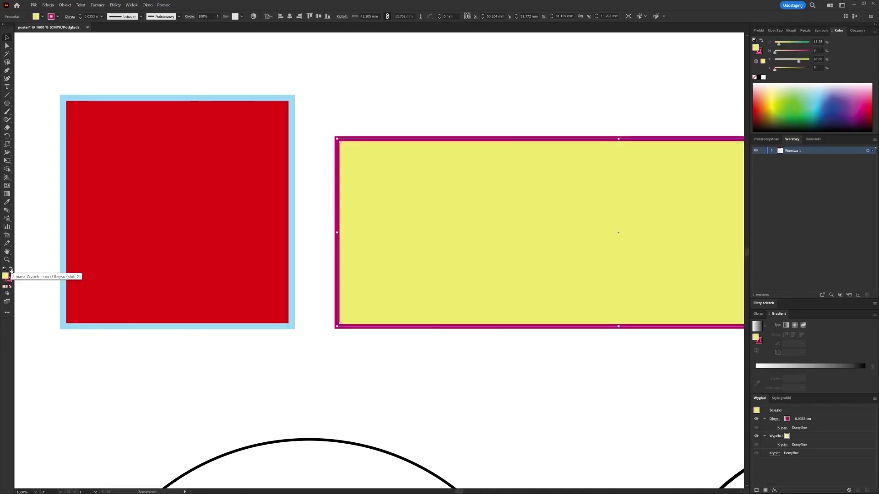
left_click(10, 270)
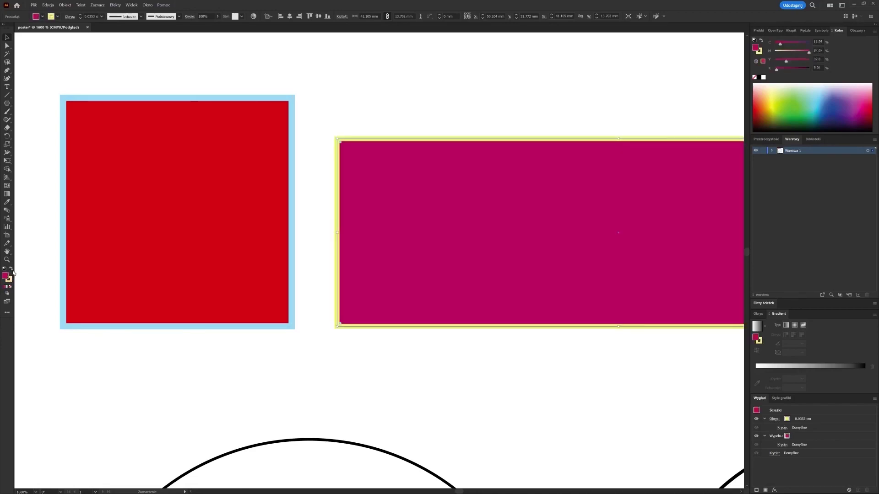
left_click(11, 270)
left_click(11, 270)
left_click(11, 270)
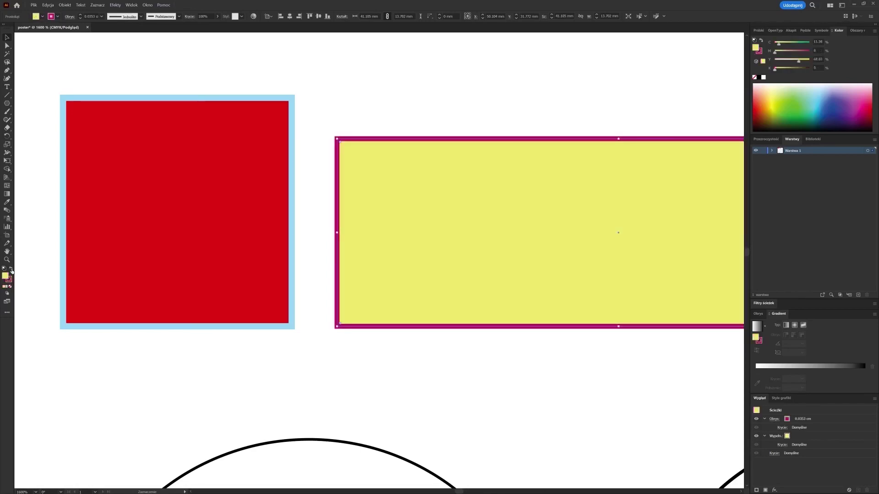
Increase the wide rectangle's stroke weight to 0.3 cm and reduce it again until the rectangle has no stroke.
left_click(488, 370)
left_click(442, 141)
left_click(80, 17)
left_click(80, 17)
left_click(79, 17)
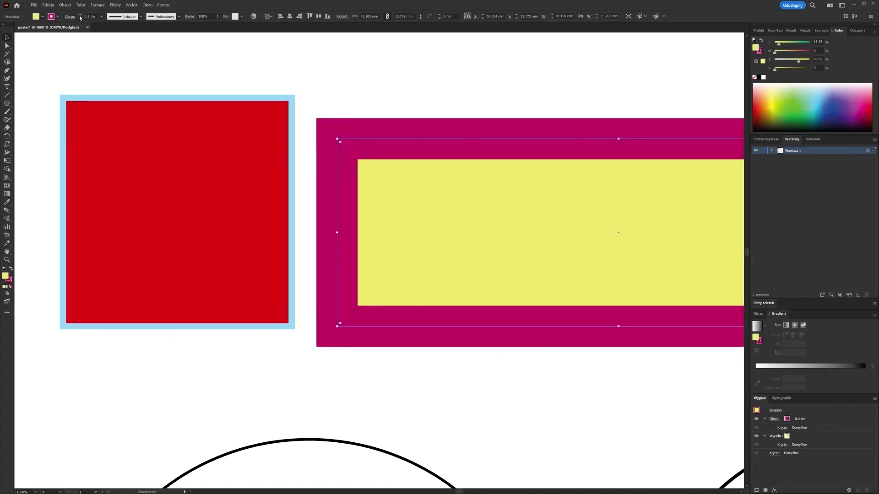
left_click(80, 20)
left_click(80, 19)
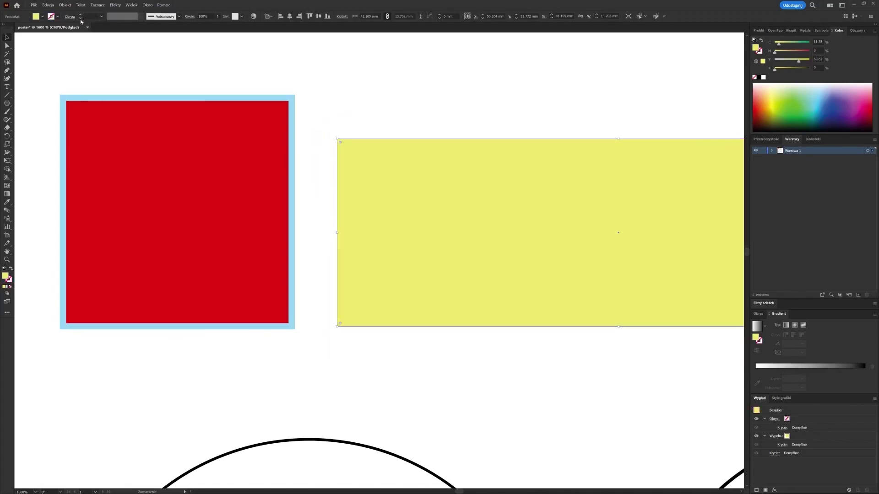
Restore the wide rectangle's magenta stroke and enlarge its weight to 5 cm.
left_click(80, 17)
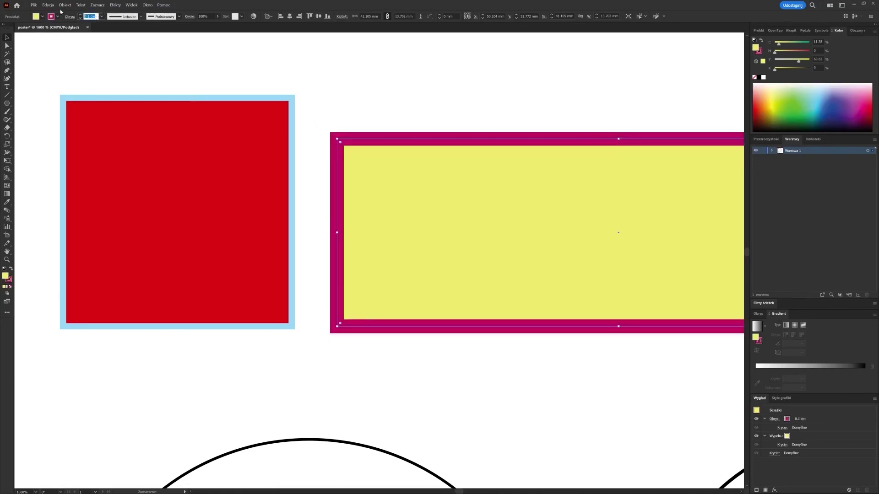
type("0,5")
key("Return")
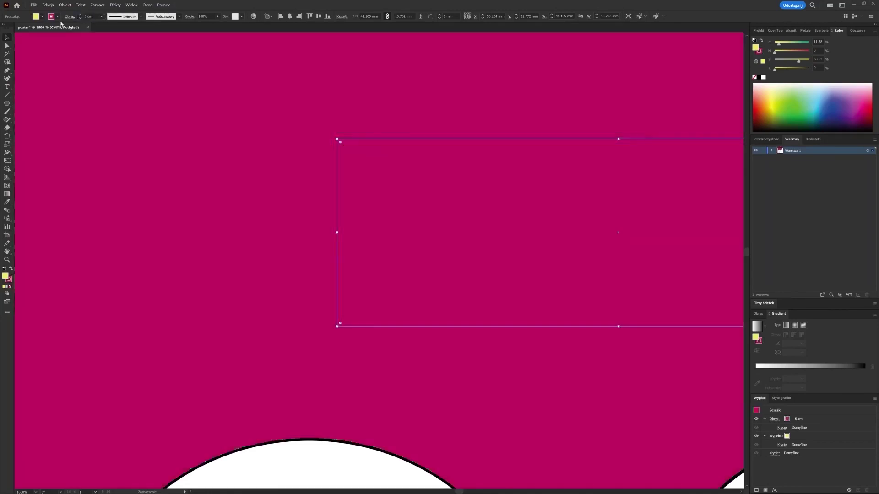
key("ctrl+minus")
key("ctrl+minus")
key("ctrl+minus")
key("ctrl+minus")
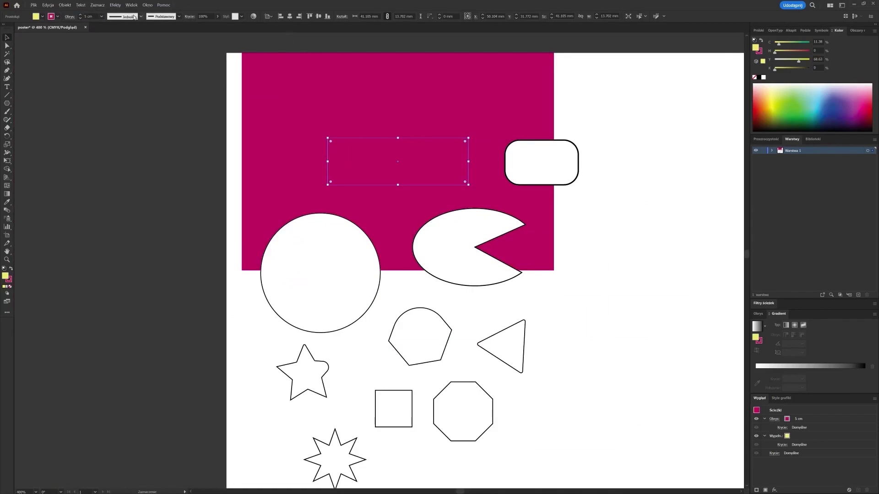
Set the wide rectangle's stroke weight to 2 cm and reduce it to 0.2 cm.
left_click(91, 16)
key("Num_Lock")
key("Delete")
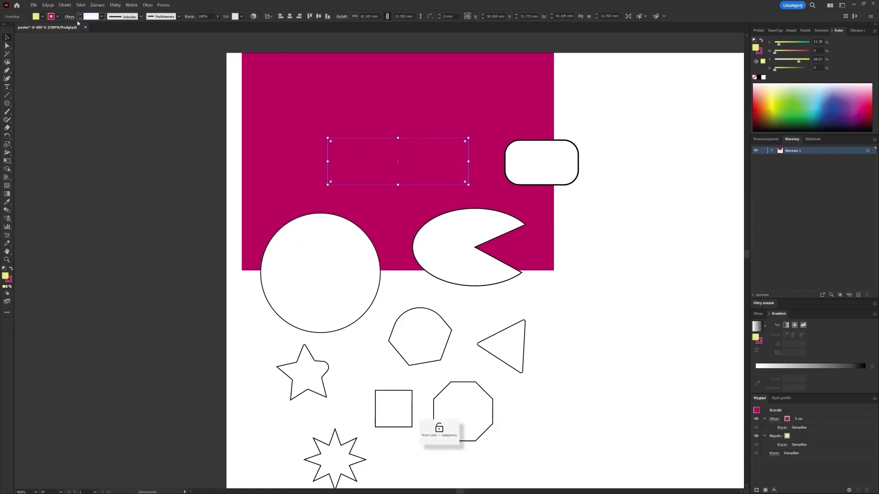
type("2")
key("Return")
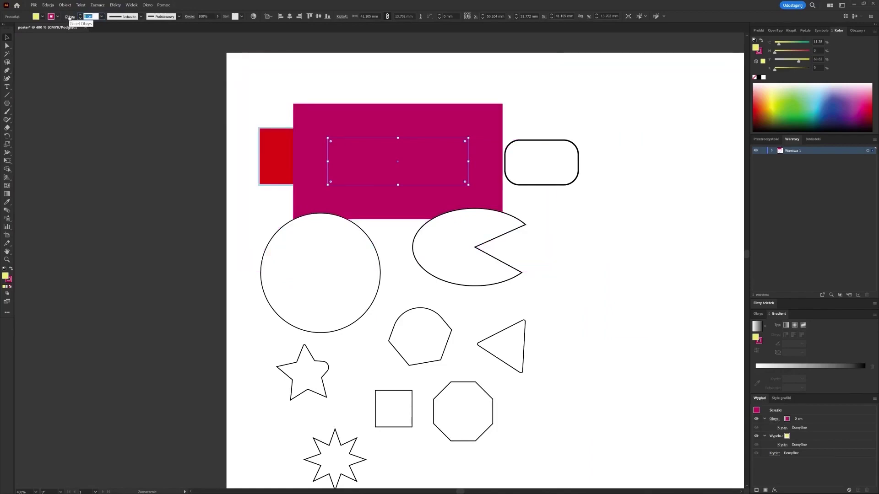
type("0.2")
key("Return")
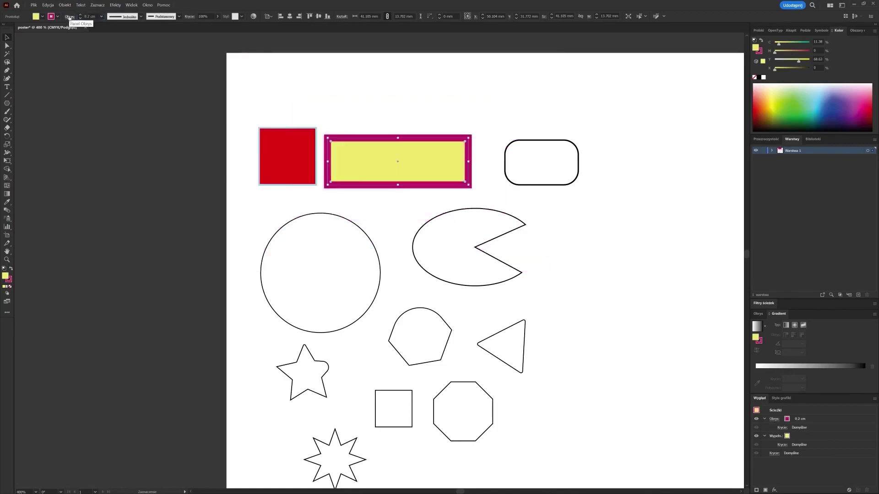
left_click(592, 122)
Lower the opacity of the yellow wide rectangle with the magenta stroke so that it is semi-transparent.
scroll(457, 83, "up", 1)
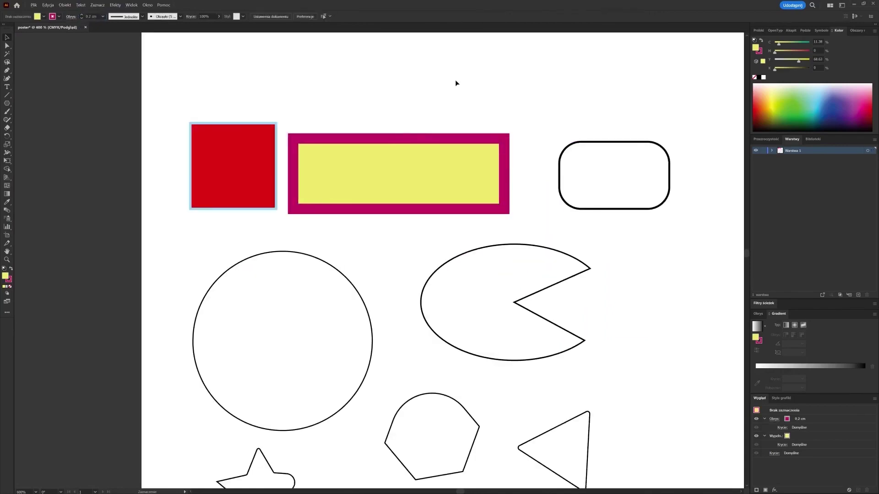
left_click_drag(458, 82, 384, 146)
left_click(374, 249)
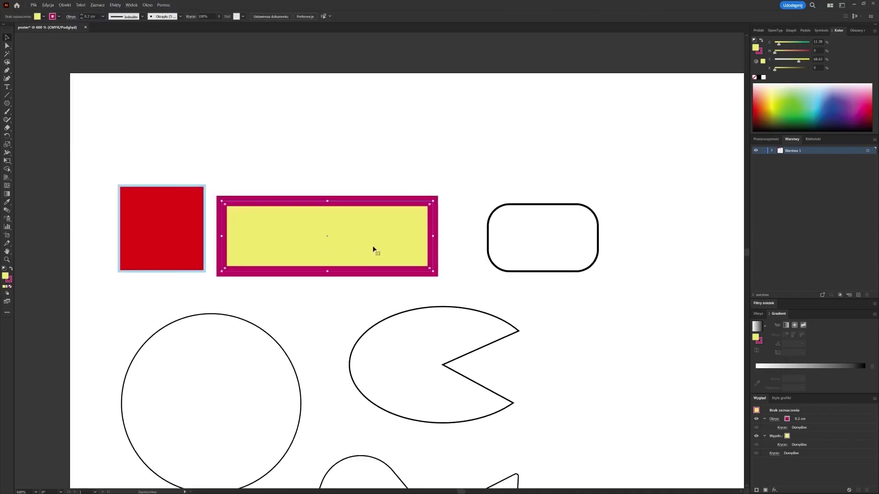
left_click(218, 17)
left_click_drag(218, 26, 204, 25)
left_click(287, 149)
Move the translucent wide rectangle and the red square around until the rectangle overlaps the square's lower-right corner.
left_click_drag(305, 238, 238, 248)
left_click_drag(333, 246, 330, 260)
left_click_drag(184, 196, 404, 195)
mouse_move(294, 280)
left_mouse_down()
mouse_move(332, 311)
mouse_move(369, 268)
mouse_move(262, 248)
mouse_move(304, 276)
left_mouse_up()
left_click_drag(389, 197, 155, 174)
left_click(466, 304)
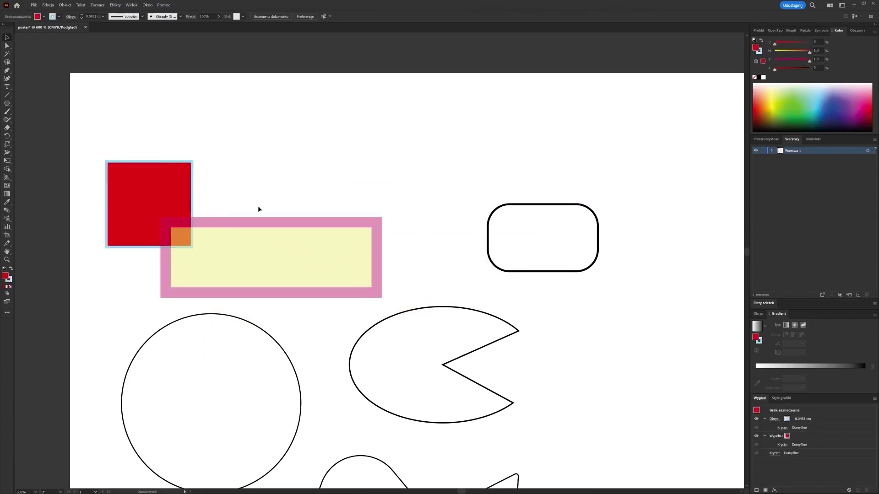
Move the white rounded rectangle to just above the translucent wide rectangle, beside the red square.
scroll(389, 237, "down", 3)
scroll(389, 237, "right", 3)
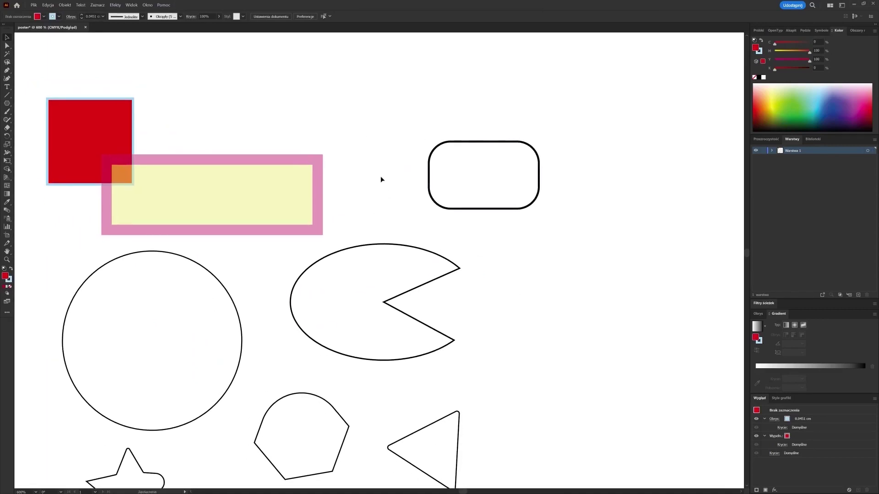
left_click_drag(540, 194, 319, 127)
left_click(488, 155)
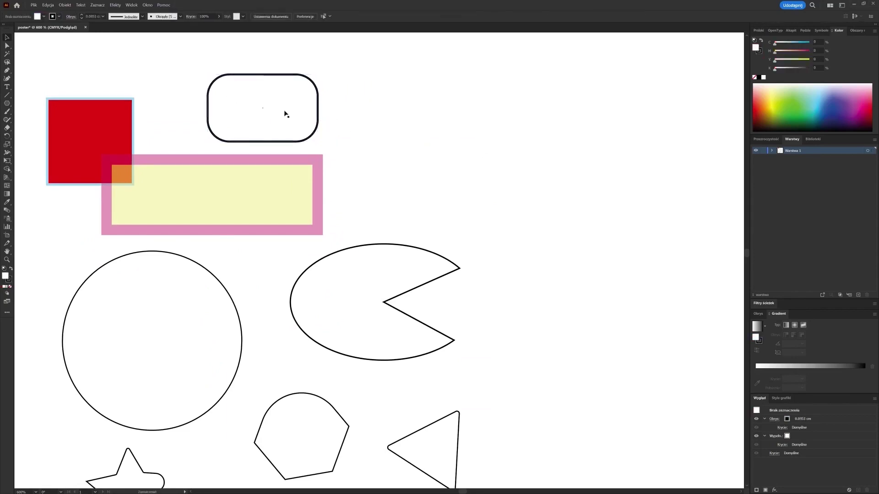
left_click(295, 78)
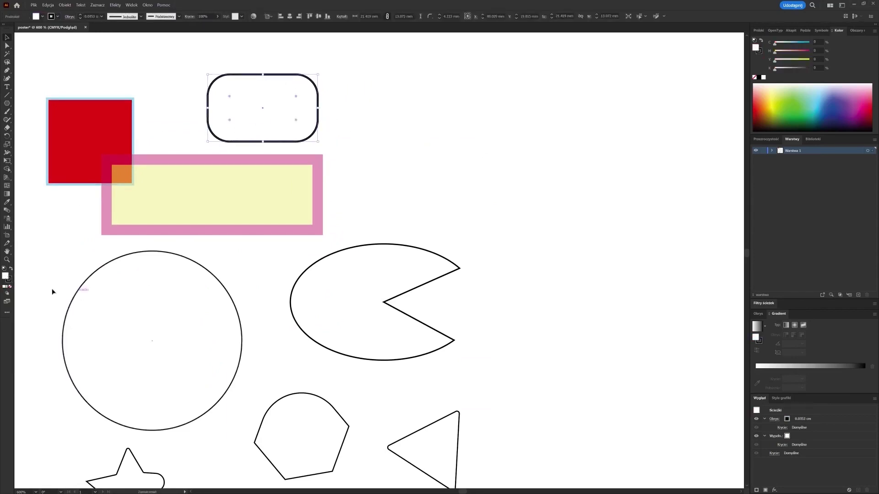
Fill the rounded rectangle with a bright yellow colour using the Color Picker.
double_click(6, 276)
left_click(400, 222)
left_click(419, 210)
left_click(530, 211)
left_click(493, 159)
Duplicate the yellow rounded rectangle, placing the copy diagonally below and to the right so the two overlap.
left_click_drag(310, 134, 350, 139)
left_click_drag(410, 157, 446, 194, "alt")
left_click(592, 175)
Group the two overlapping yellow rounded rectangles and move the group up and to the left.
scroll(592, 175, "up", 2)
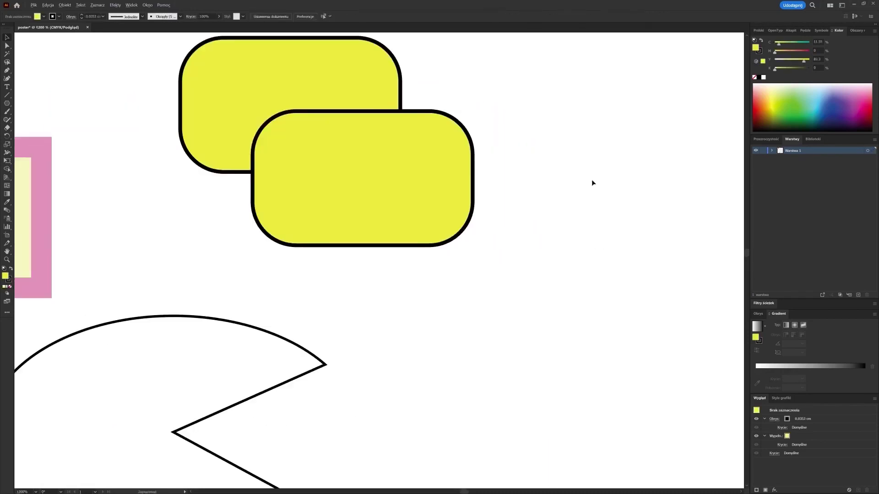
left_click_drag(444, 170, 487, 294)
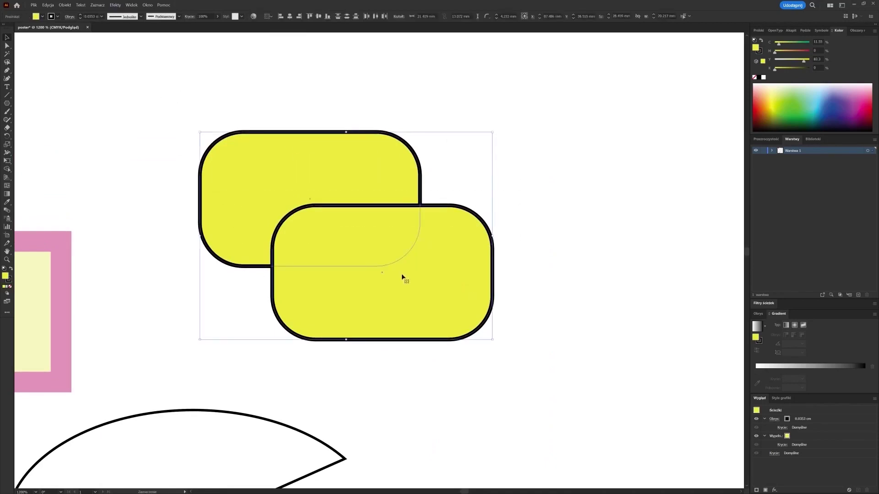
key("ctrl+g")
left_click_drag(404, 273, 295, 203)
left_click(551, 328)
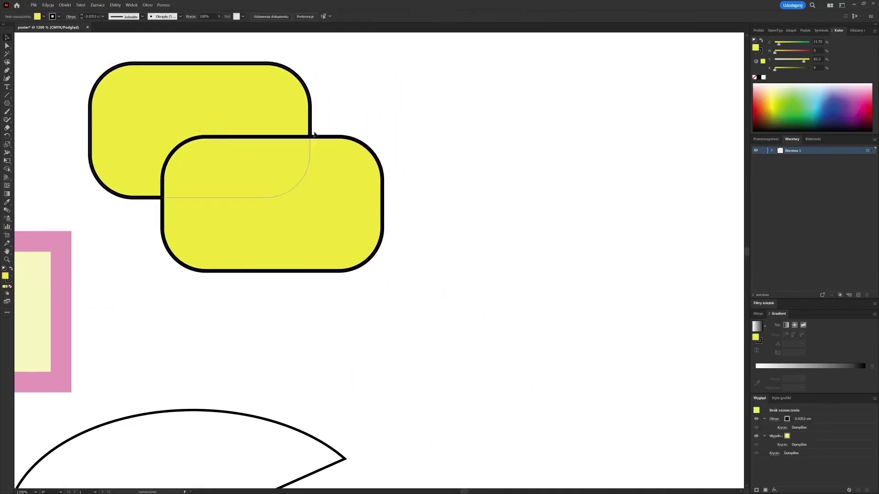
Isolate the rear rounded rectangle inside the group and leave isolation mode.
left_click(295, 224)
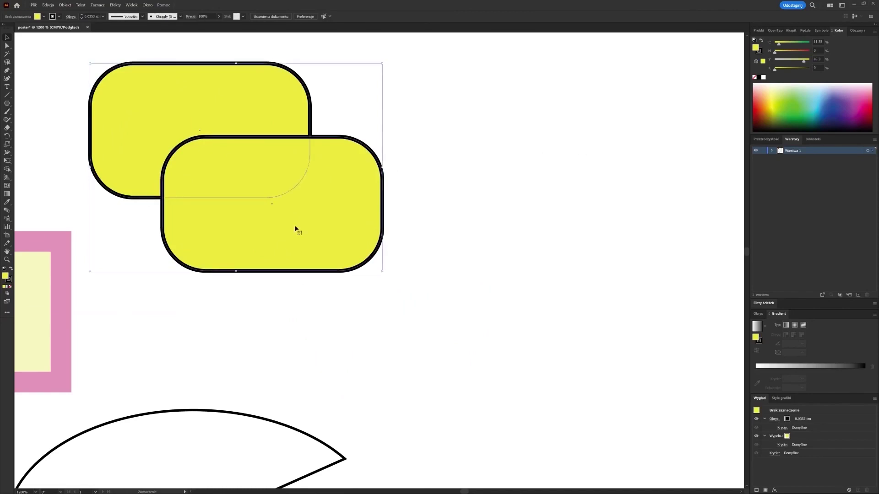
double_click(308, 104)
left_click(307, 103)
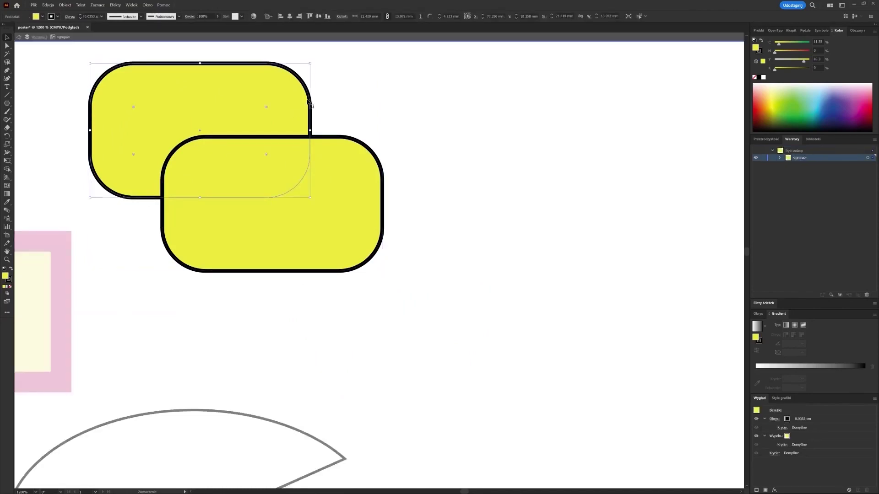
double_click(302, 111)
double_click(356, 196)
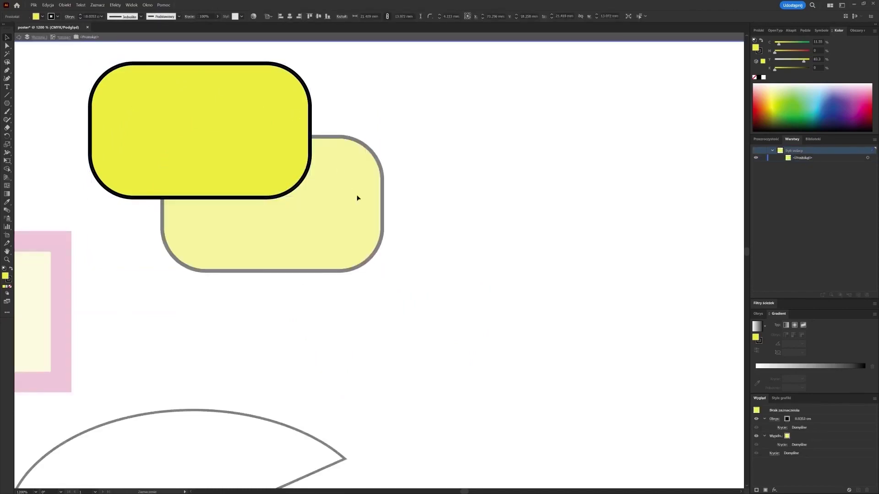
Isolate the front rounded rectangle inside the group, return to the normal view and deselect everything.
double_click(244, 242)
left_click(236, 232)
double_click(240, 179)
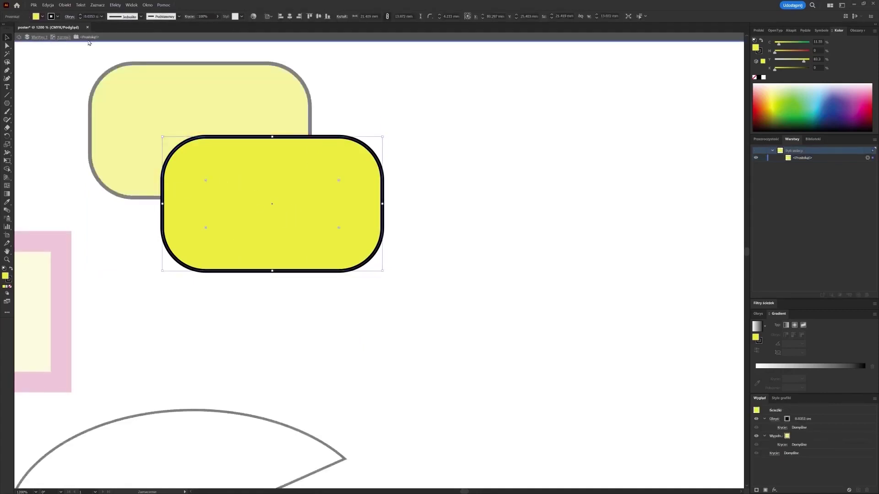
double_click(482, 241)
left_click(242, 159)
left_click(372, 302)
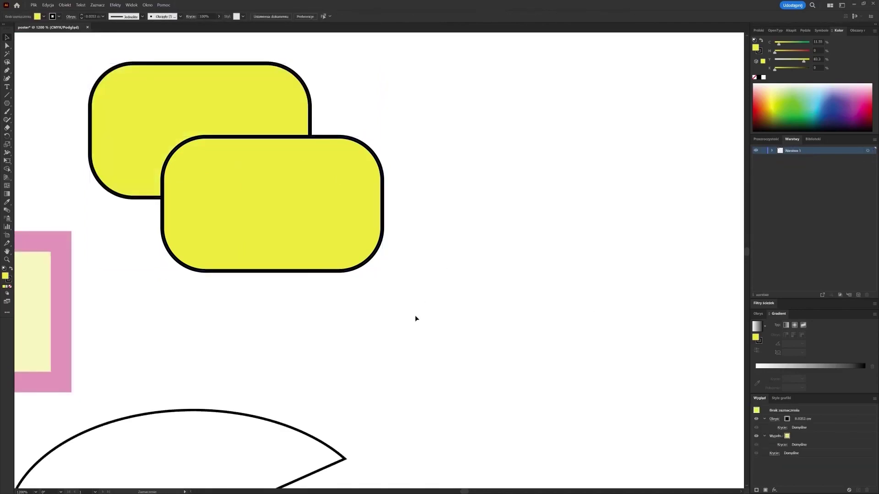
Duplicate the group of yellow rounded rectangles, placing the copy below and to the right of the original.
left_click_drag(286, 210, 605, 398)
left_click_drag(530, 215, 338, 98)
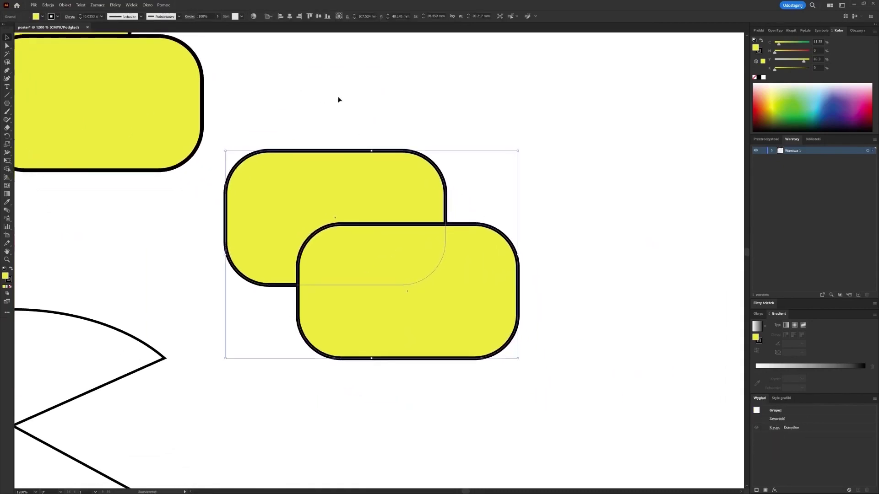
left_click(567, 336)
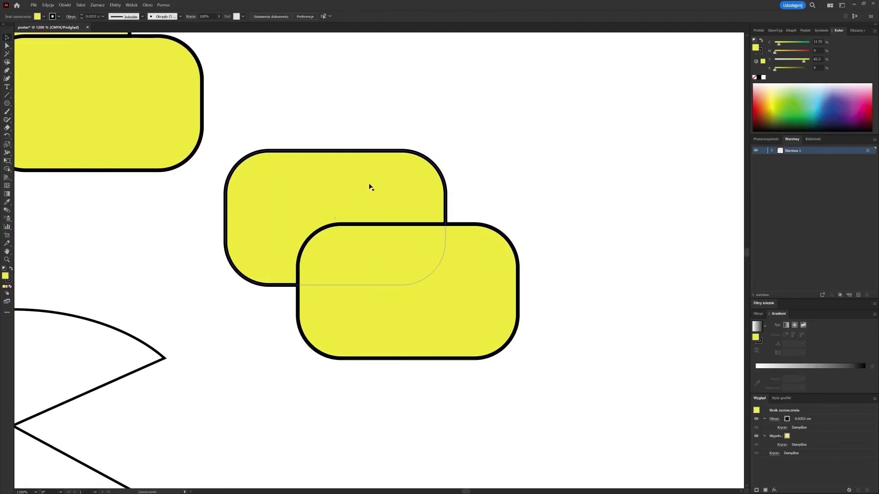
Ungroup the copied pair of rounded rectangles and select each shape separately.
left_click_drag(297, 107, 420, 314)
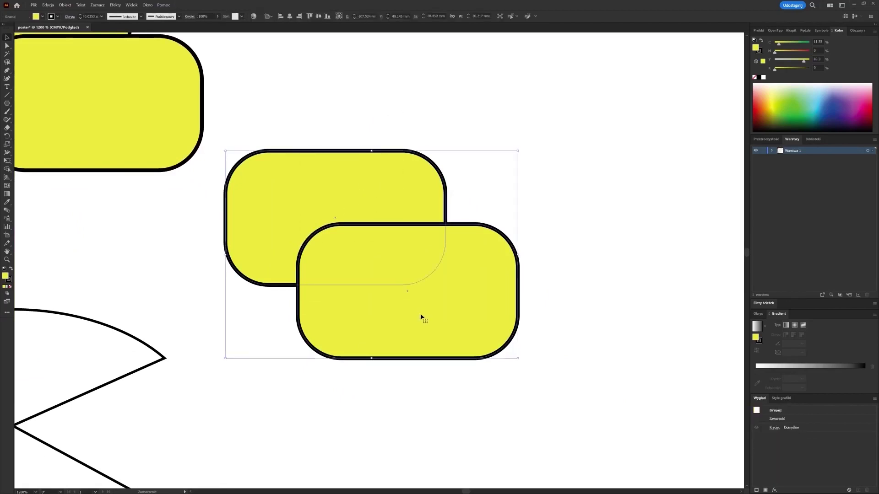
right_click(418, 288)
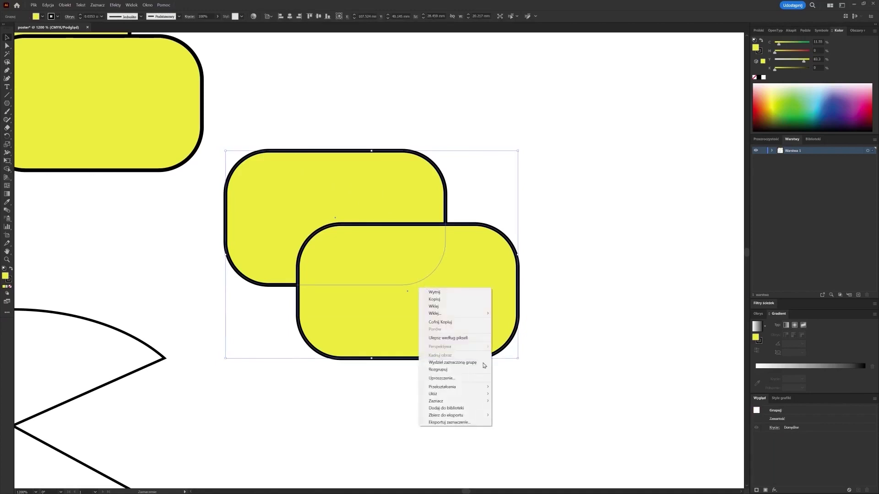
left_click(430, 370)
left_click(443, 416)
left_click(402, 291)
left_click(293, 176)
left_click(353, 382)
left_click(346, 315)
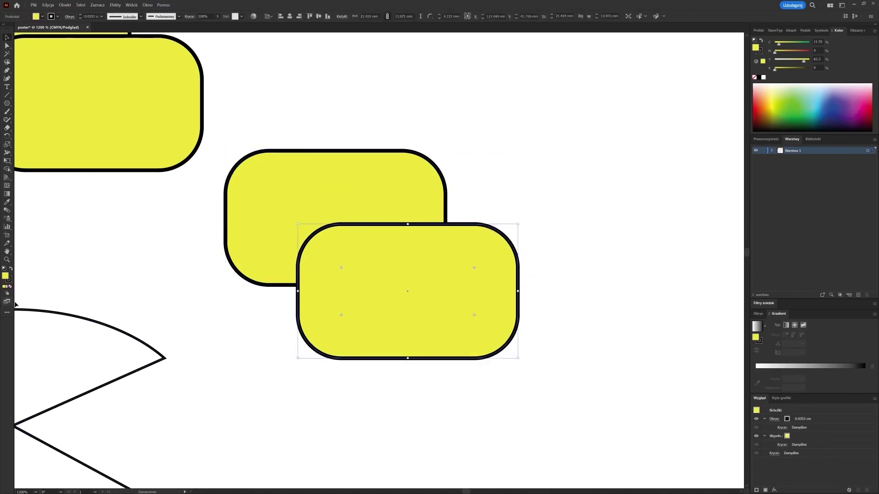
Remove the black stroke from both rounded rectangles of the ungrouped pair.
left_click(8, 281)
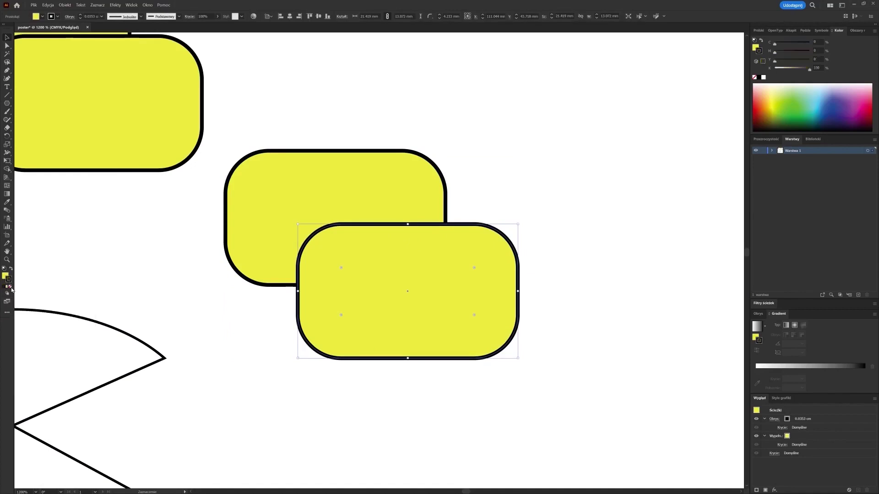
left_click(11, 288)
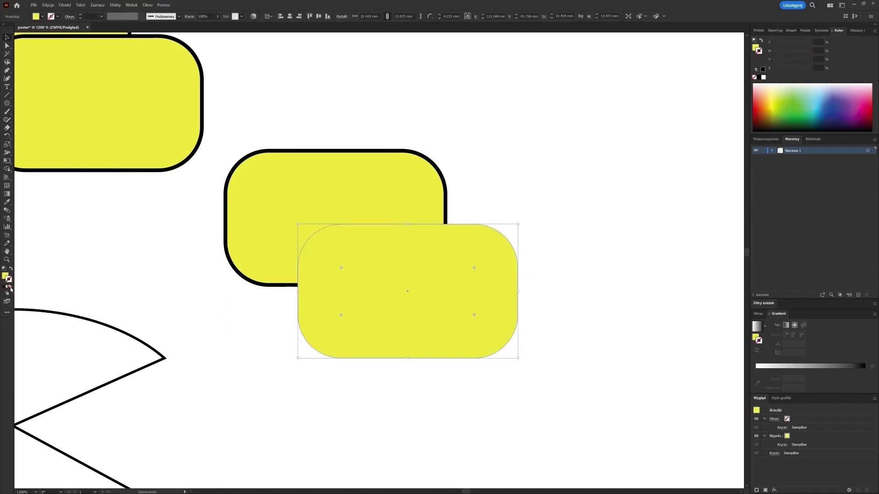
left_click(153, 290)
left_click(279, 257)
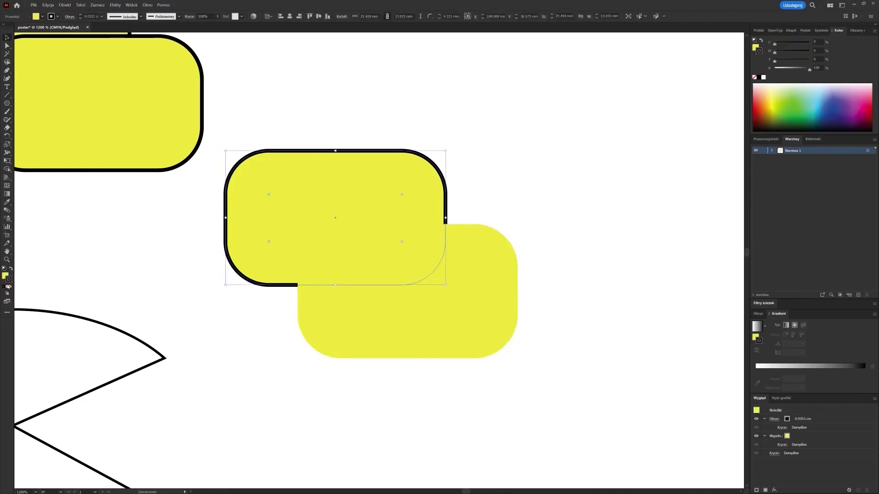
left_click(11, 289)
left_click(599, 423)
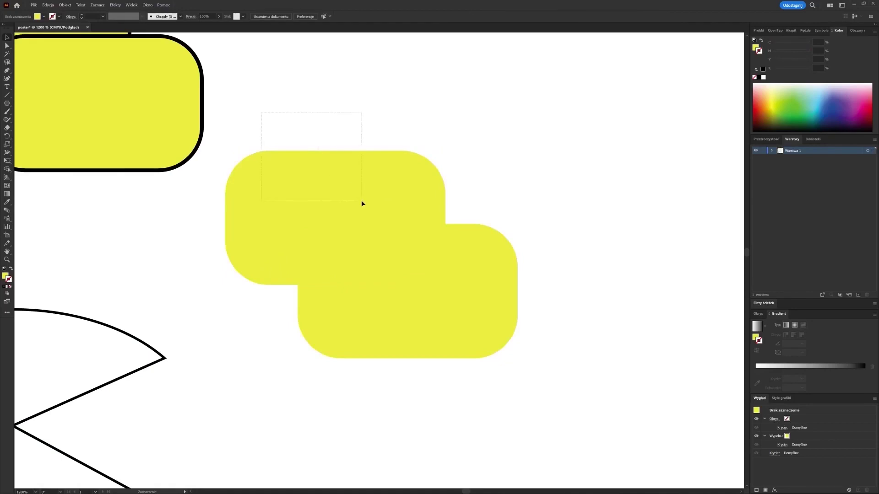
Merge the two overlapping strokeless rounded rectangles into one shape with the Shape Builder tool.
left_click_drag(449, 342, 468, 342)
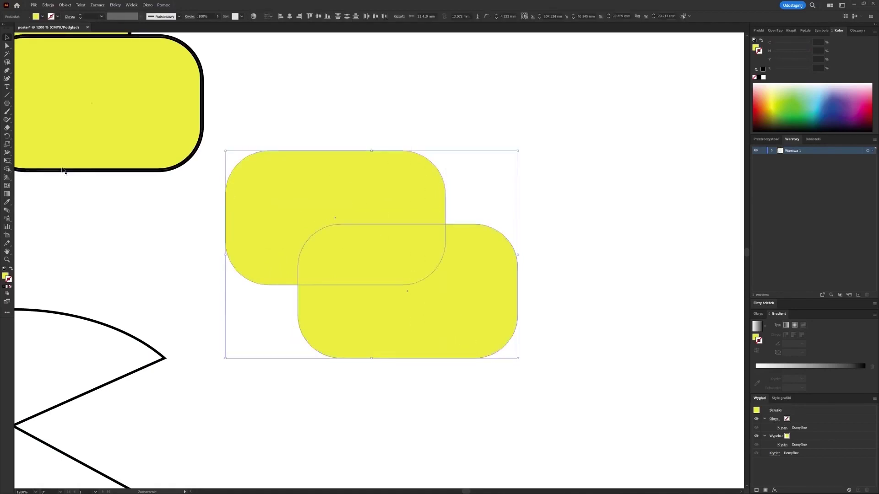
left_click(8, 170)
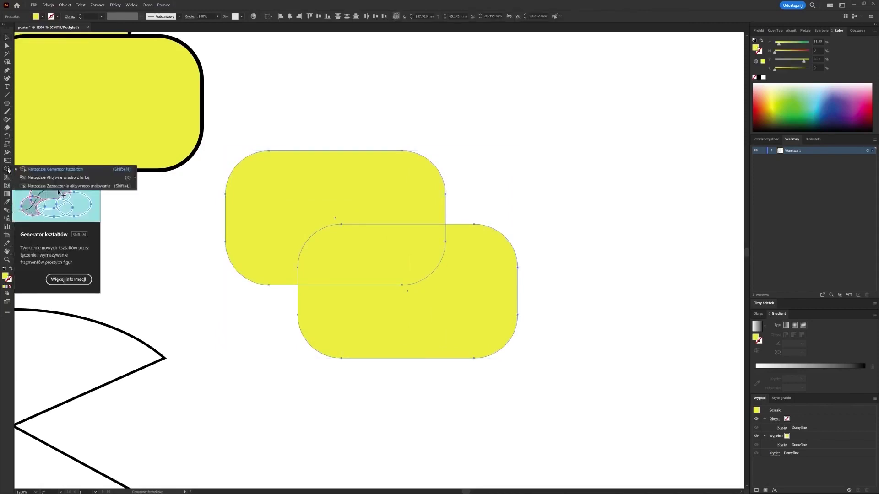
left_click(52, 170)
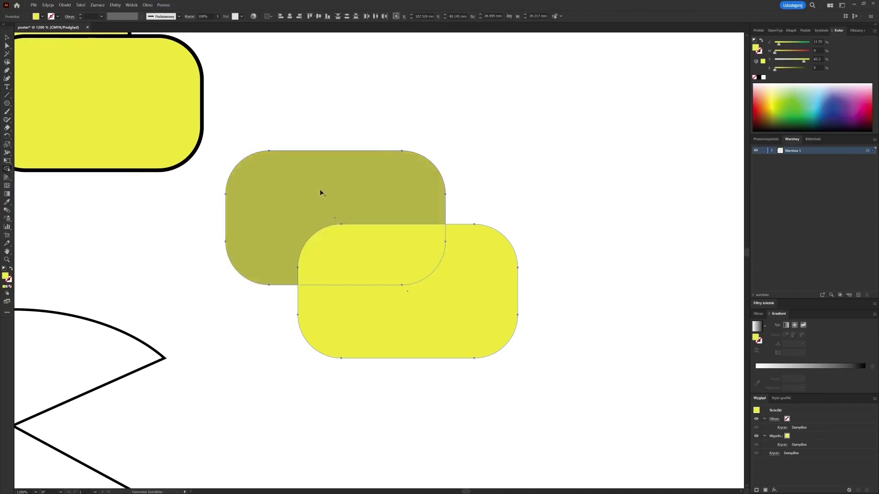
left_click_drag(309, 200, 360, 305)
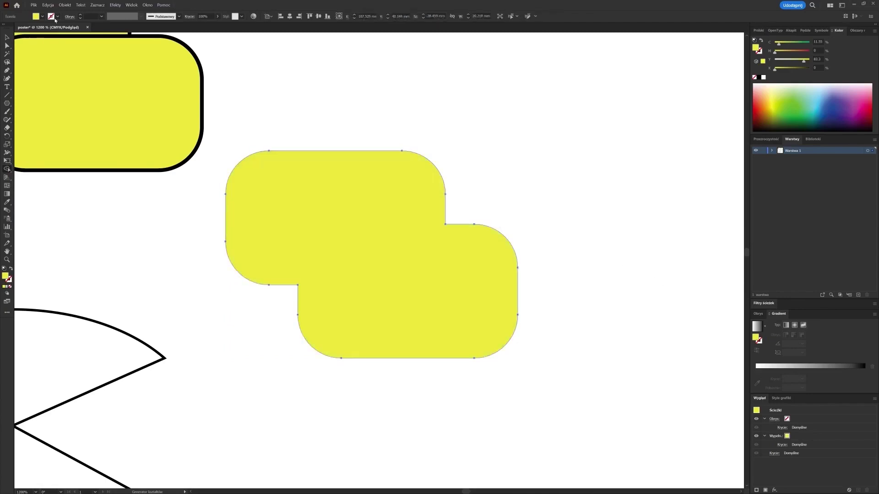
Undo the Shape Builder merge of the two rounded rectangles and deselect them.
left_click(6, 40)
mouse_move(431, 298)
left_mouse_down()
mouse_move(437, 273)
mouse_move(432, 298)
left_mouse_up()
key("ctrl+z")
key("ctrl+z")
left_click(534, 249)
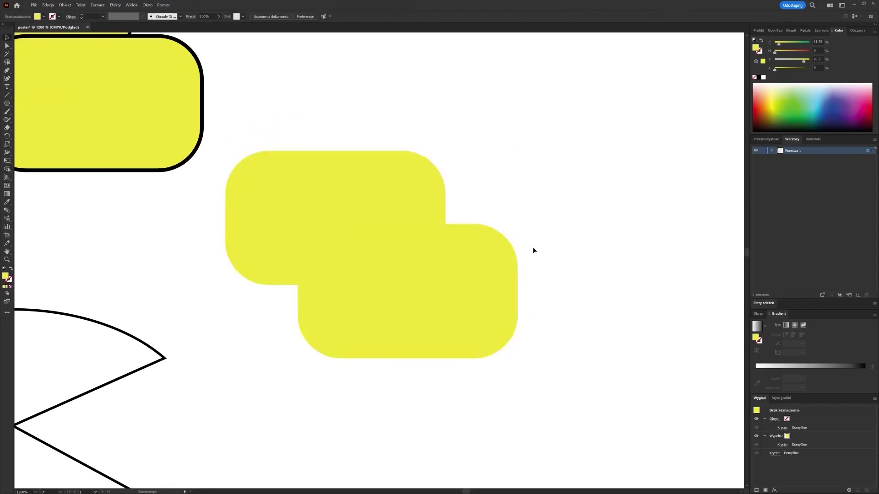
Duplicate the strokeless pair of yellow rounded rectangles twice, placing the copies in a row to its right.
scroll(458, 183, "down", 1)
left_click_drag(323, 91, 473, 314)
scroll(604, 328, "down", 2)
left_click_drag(590, 320, 394, 286)
left_click_drag(328, 285, 652, 281)
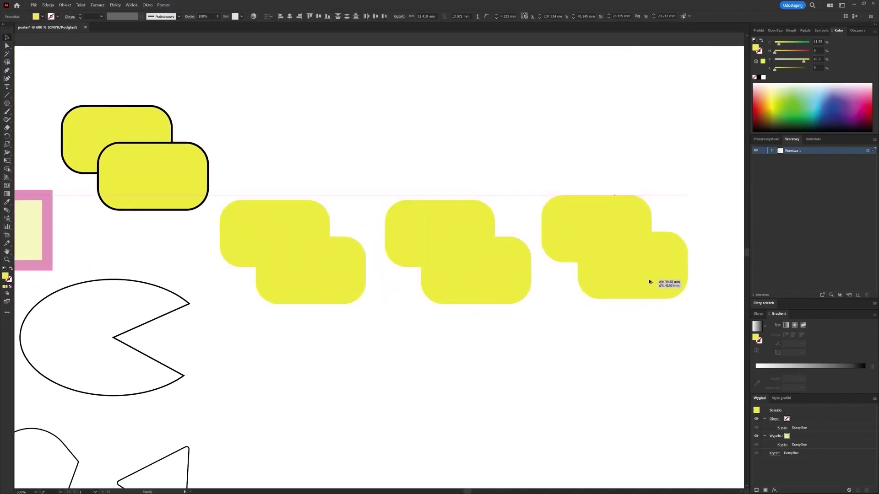
Merge the first strokeless pair of yellow rounded rectangles into one shape with the Shape Builder tool.
left_click_drag(215, 181, 320, 318)
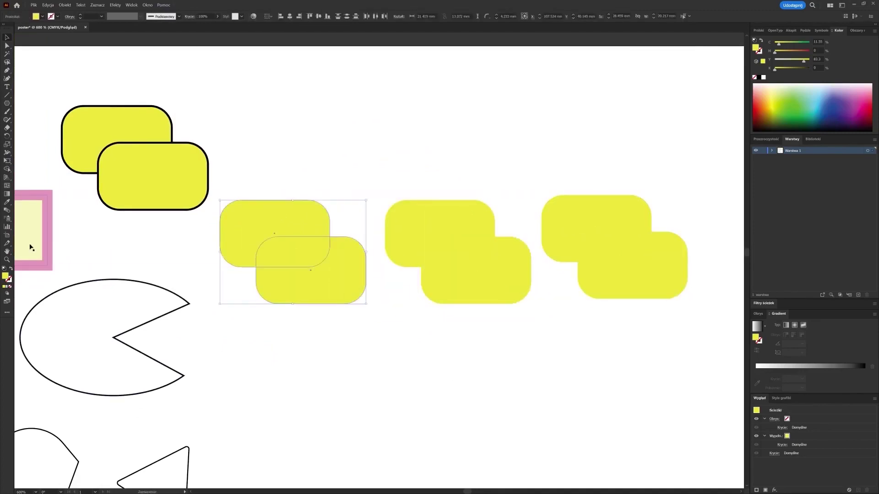
left_click(7, 169)
left_click_drag(267, 218, 318, 286)
scroll(498, 298, "up", 2)
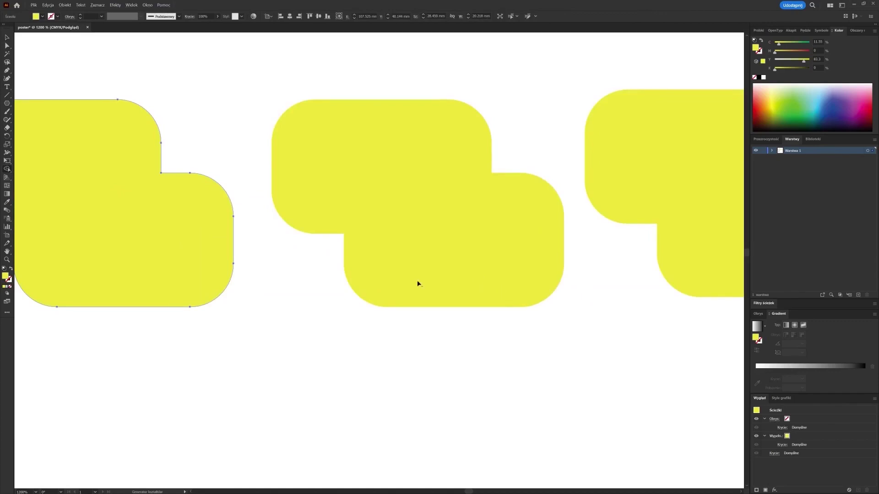
Cut the overlapping area out of the middle pair of yellow rounded rectangles with the Shape Builder tool.
key("ctrl")
left_click(6, 36)
left_click_drag(252, 52, 518, 325)
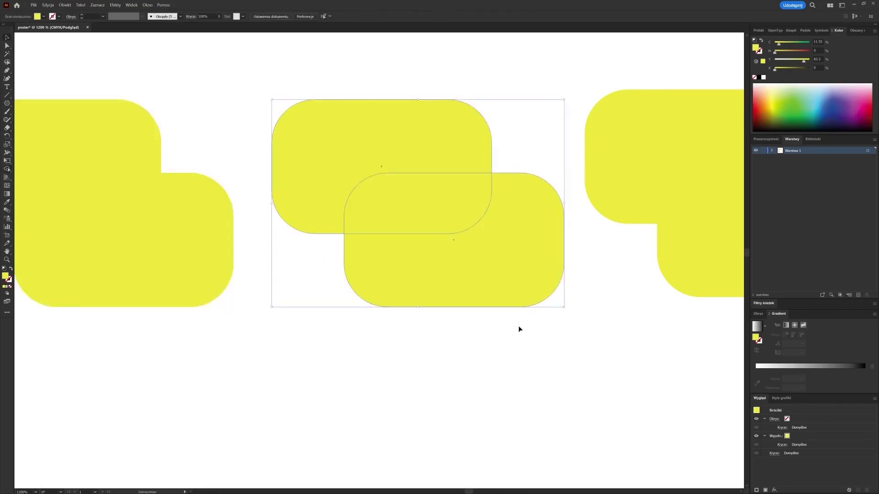
left_click(7, 169)
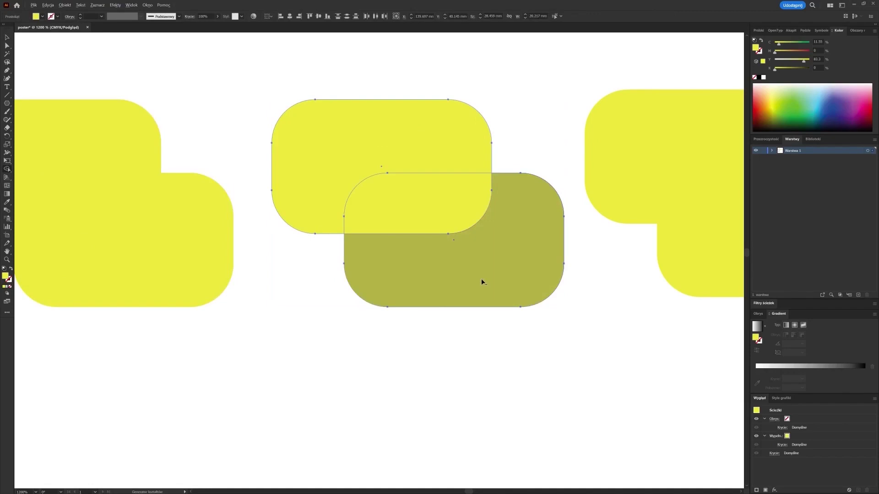
left_click(458, 215, "alt")
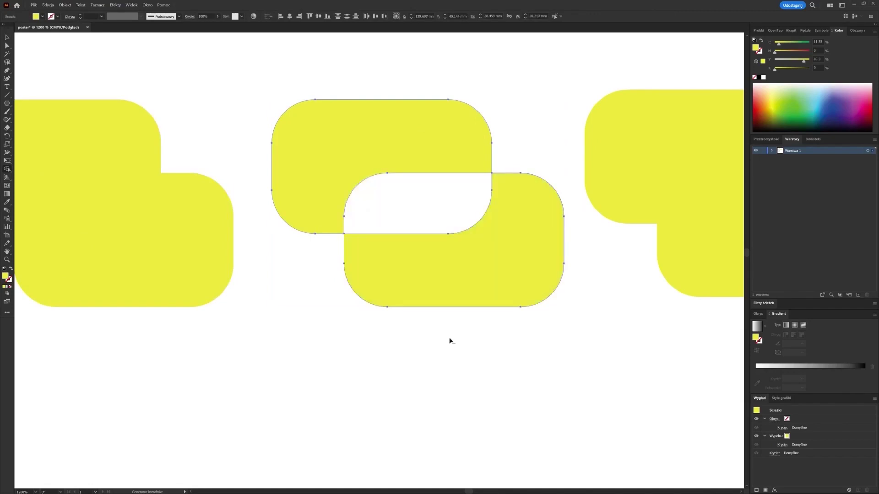
Remove the upper rectangle together with the overlap from the third yellow pair using Shape Builder, then deselect.
scroll(512, 397, "right", 8)
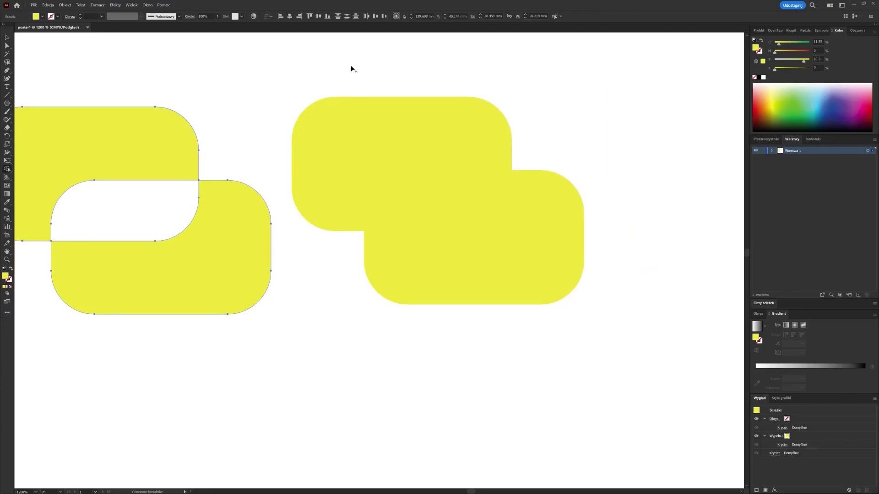
left_click(6, 37)
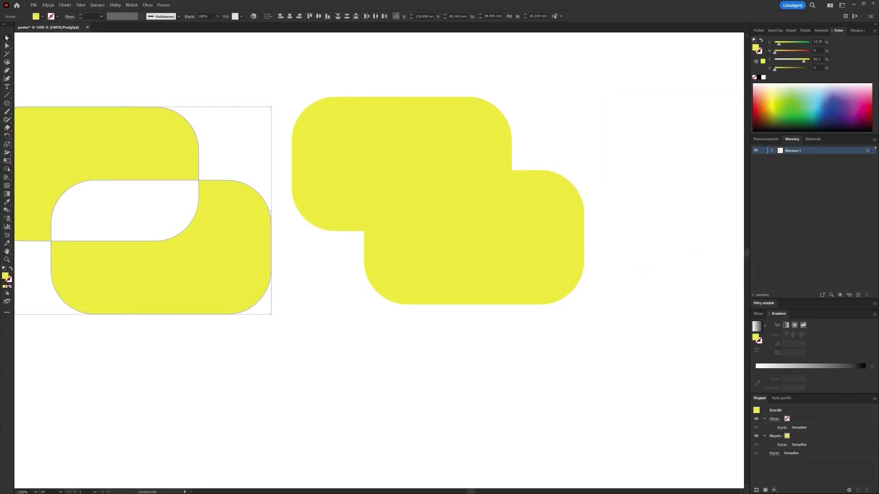
left_click(298, 100)
left_click_drag(656, 395, 499, 193)
left_click(7, 169)
mouse_move(407, 135)
left_mouse_down("alt")
mouse_move(429, 188)
mouse_move(443, 200)
left_mouse_up("alt")
left_click(9, 38)
left_click(262, 351)
Select the pieces of the three Shape Builder results in turn to examine how each shape is composed.
scroll(353, 359, "down", 1)
left_click_drag(357, 357, 459, 316)
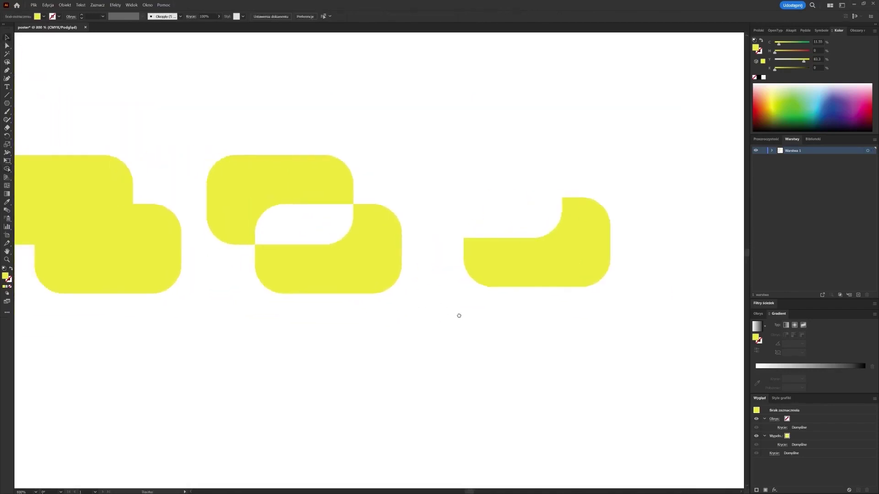
left_click(384, 287)
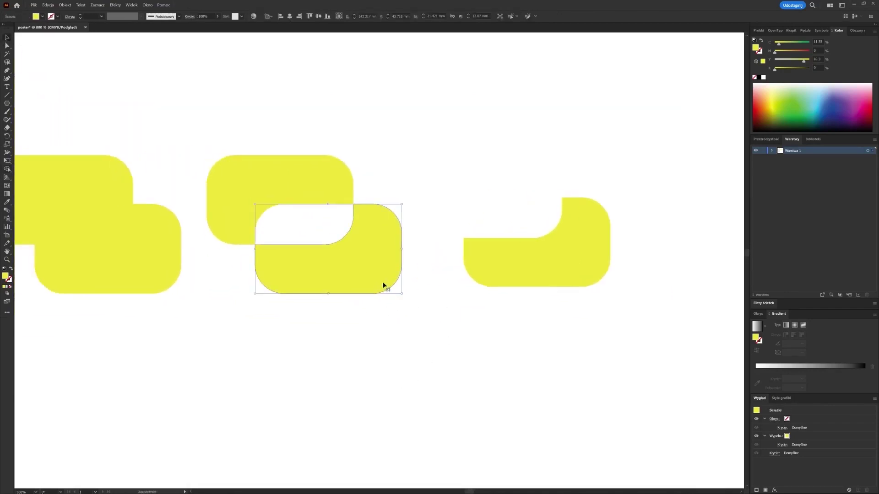
left_click(263, 161)
left_click(178, 271)
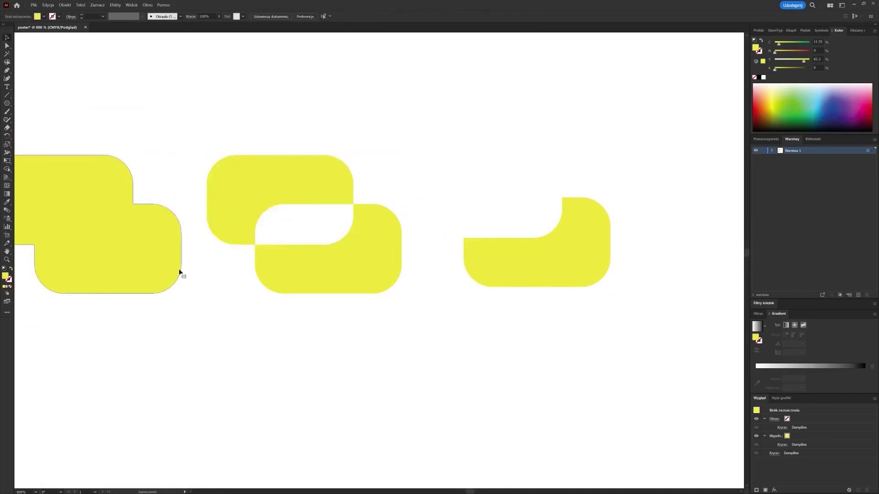
left_click(485, 282)
left_click(261, 177)
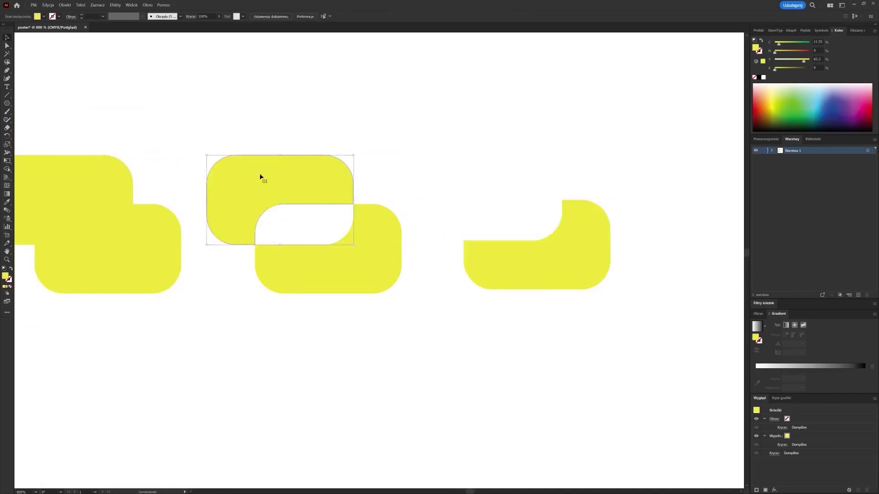
left_click(343, 269)
left_click_drag(228, 108, 364, 378)
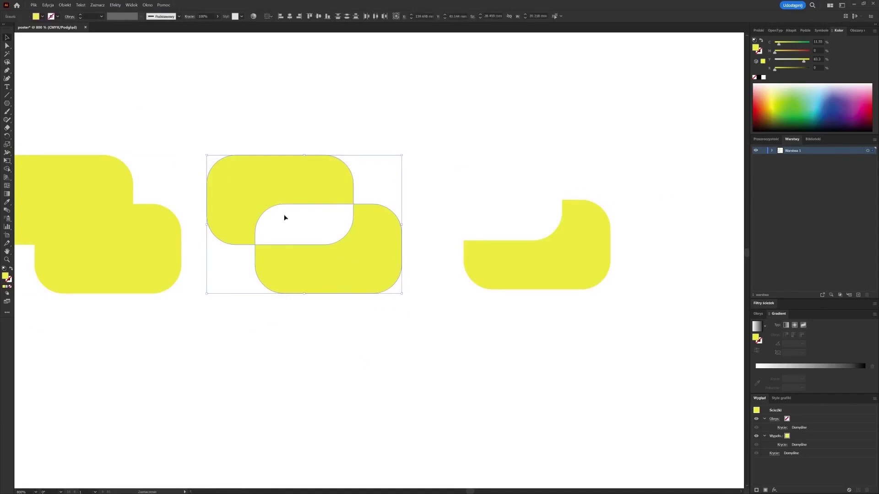
left_click(371, 374)
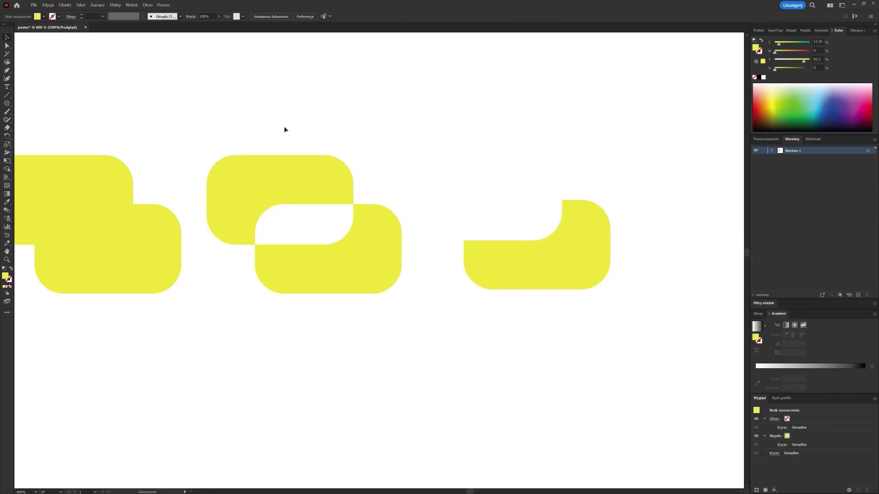
Expand Warstwa 1 and select the pink-bordered rectangle and the outlined yellow group to locate their entries in the layer list.
scroll(314, 365, "down", 1)
left_click_drag(292, 347, 376, 295)
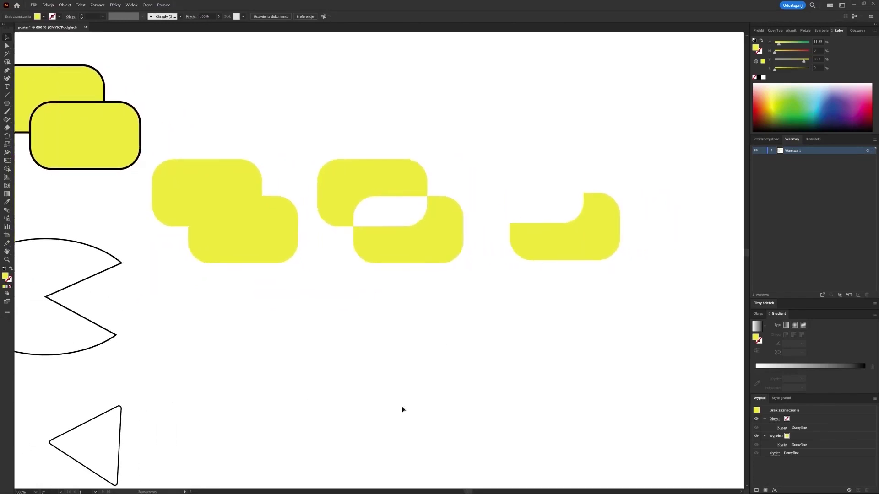
left_click_drag(287, 326, 365, 283)
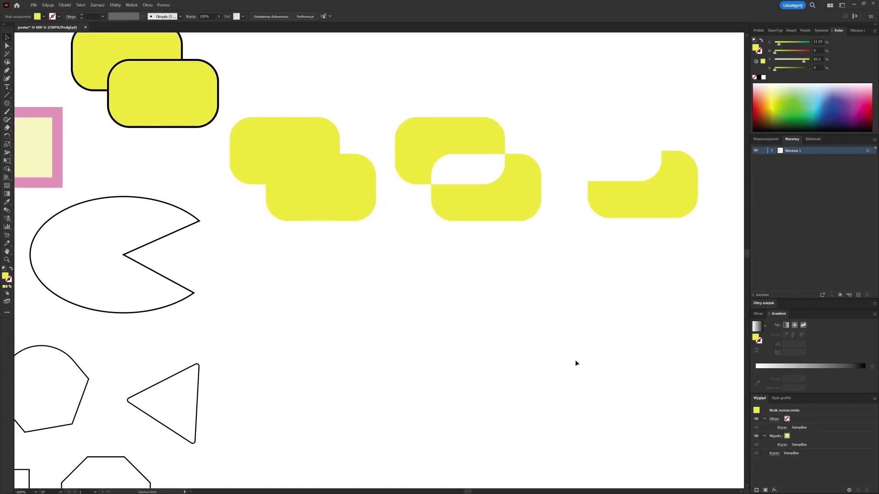
left_click(772, 151)
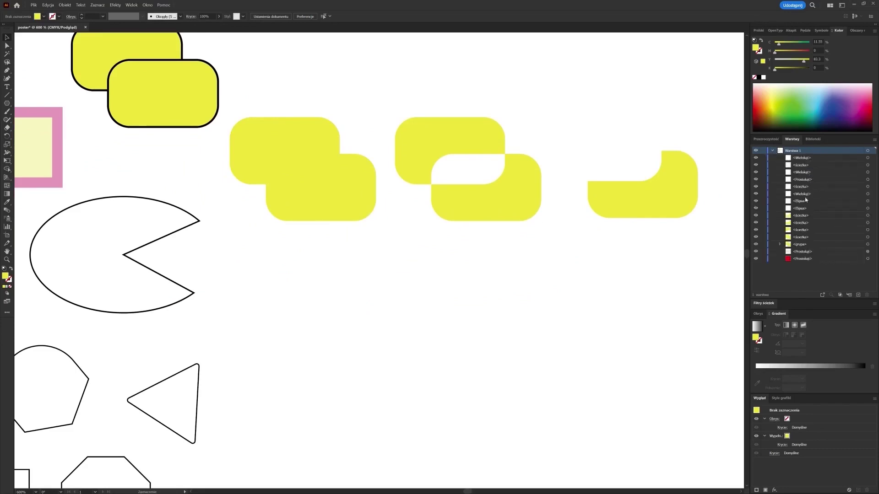
scroll(531, 322, "down", 2)
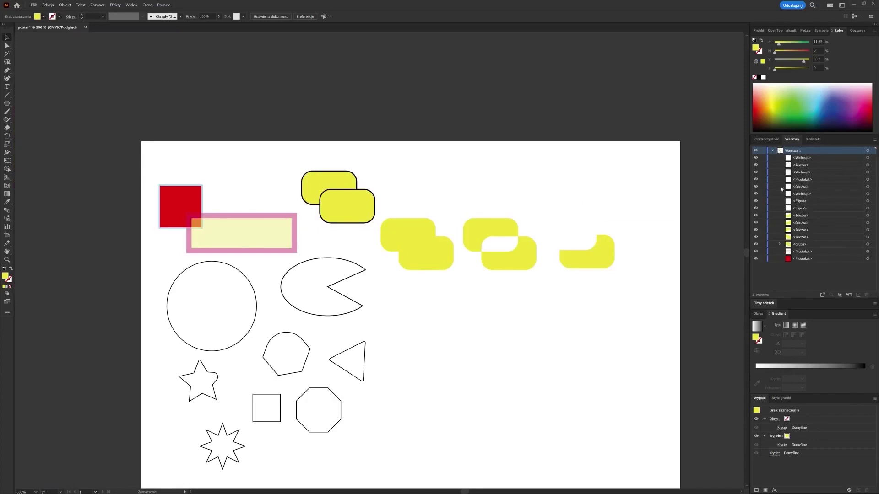
scroll(404, 290, "down", 3)
left_click(215, 165)
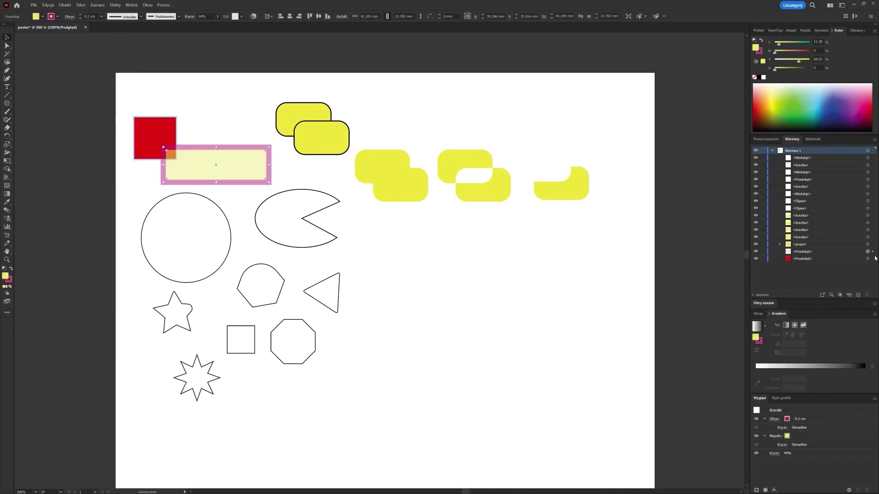
left_click(304, 131)
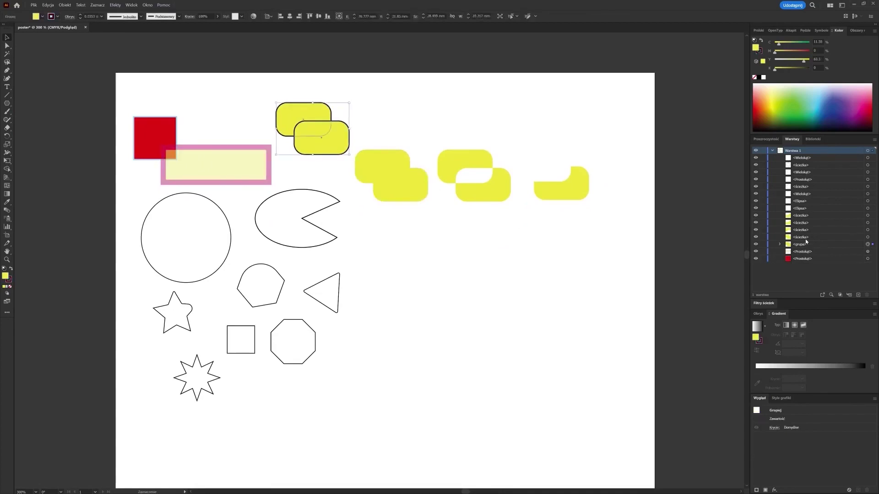
Rename the merged yellow shape's path in Warstwa 1 as "together" and deselect it.
left_click(381, 178)
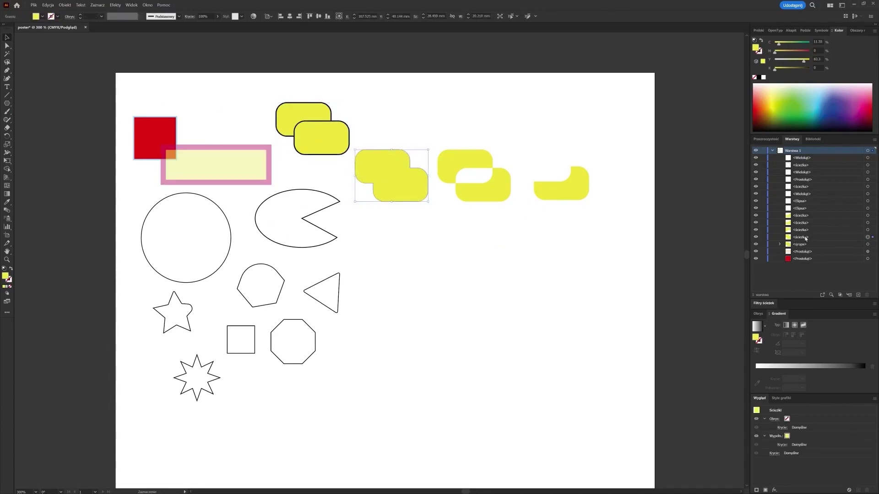
left_click(805, 238)
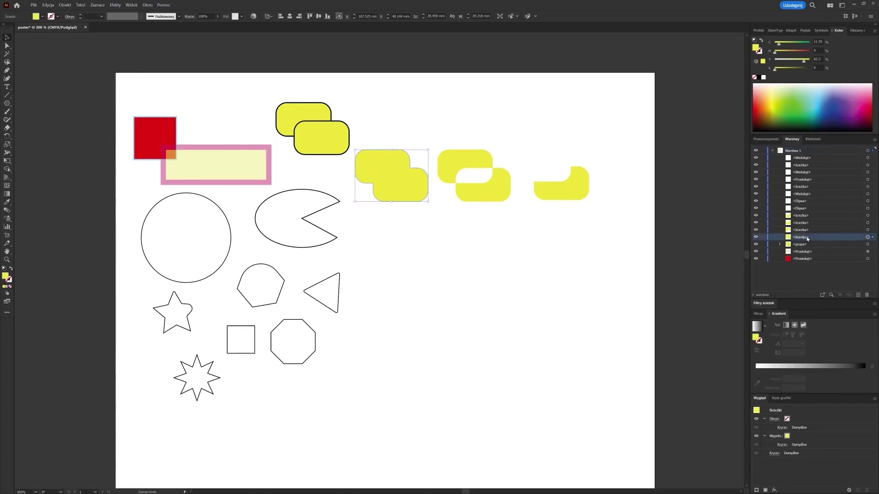
double_click(804, 238)
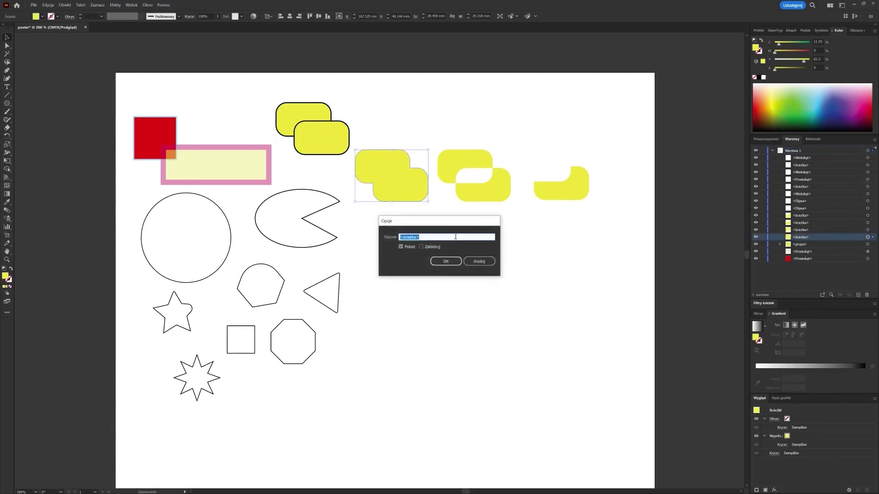
type("po")
key("Return")
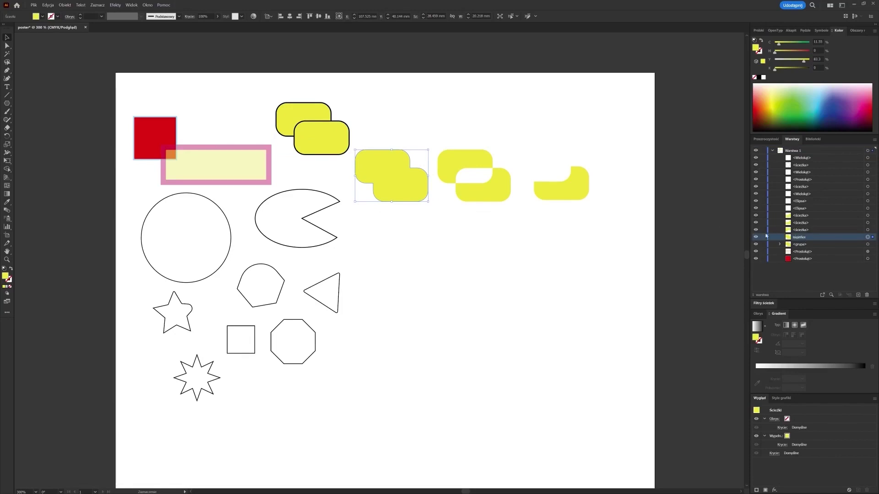
left_click(566, 291)
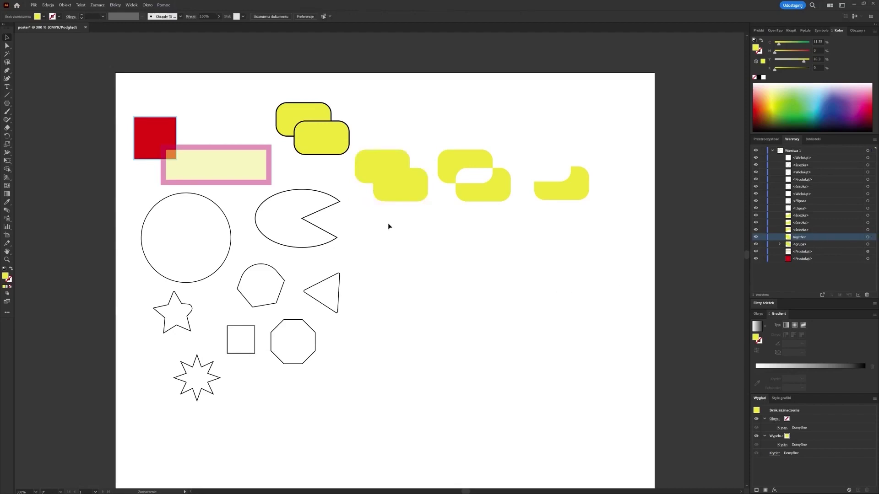
Draw a strokeless yellow octagon about 72 mm wide in the empty area below the Shape Builder results.
left_click(7, 106)
left_click_drag(371, 231, 442, 290)
left_click_drag(385, 259, 402, 320)
left_click(637, 353)
scroll(486, 324, "down", 5)
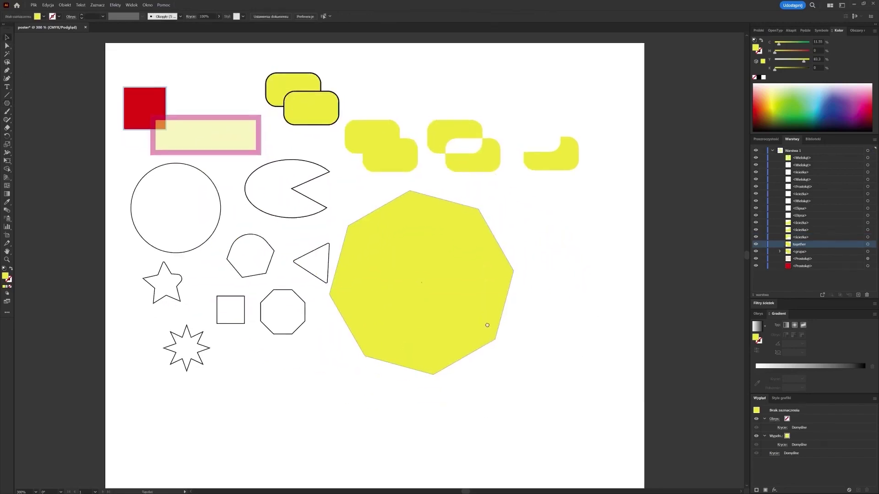
scroll(455, 286, "up", 1)
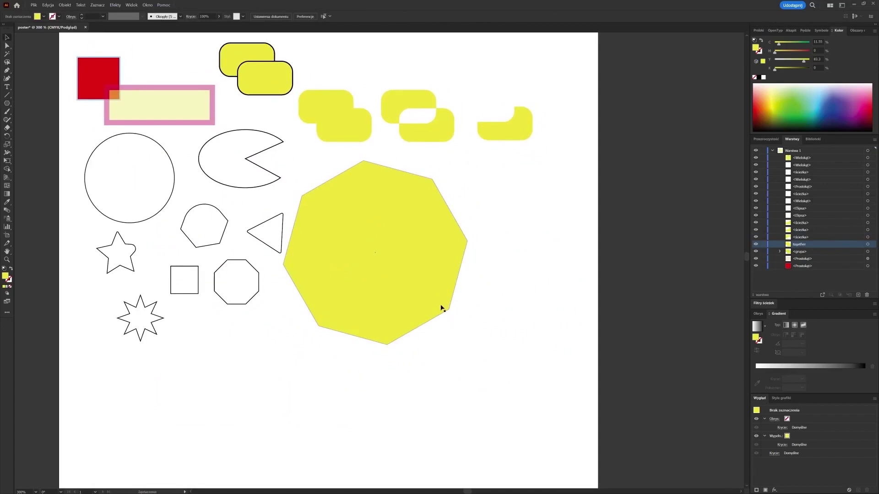
left_click_drag(410, 269, 438, 286)
Draw a smaller green octagon about 56 mm wide on top of the large yellow octagon.
left_click(542, 359)
left_click(9, 105)
left_click_drag(502, 380, 465, 331)
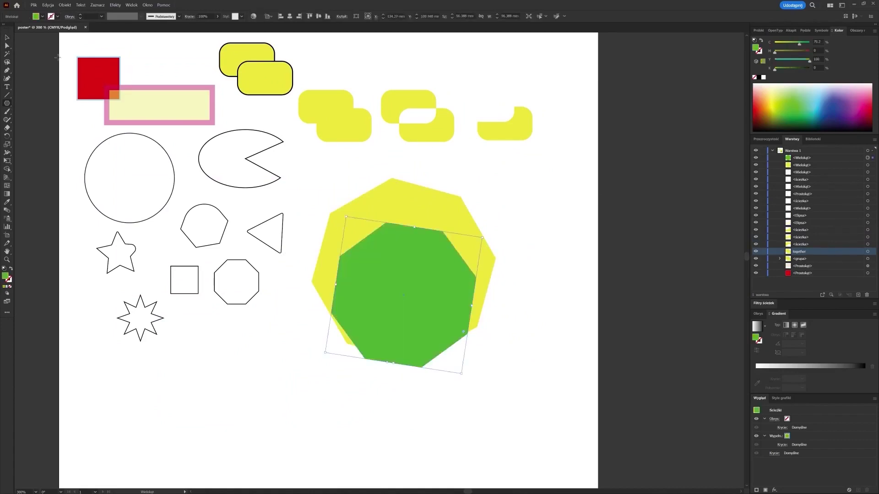
left_click(7, 37)
Draw a rounded square about 29 mm wide over the green octagon's lower part, fill it light blue and shift it slightly downward.
left_click_drag(7, 104, 59, 112)
left_click_drag(393, 279, 466, 352)
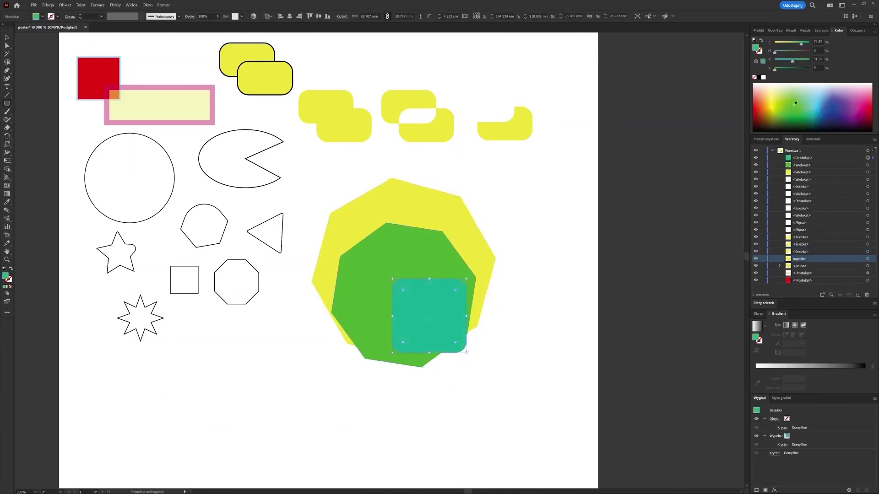
left_click(818, 106)
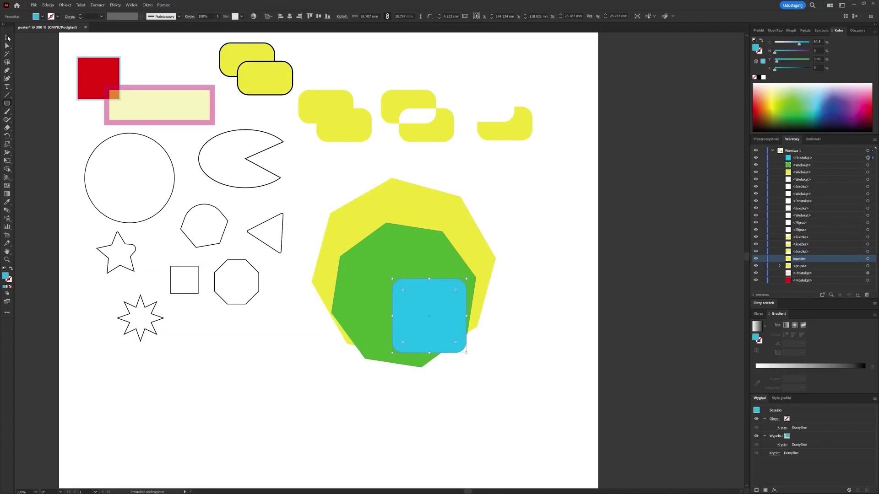
left_click(626, 354)
left_click_drag(451, 337, 446, 351)
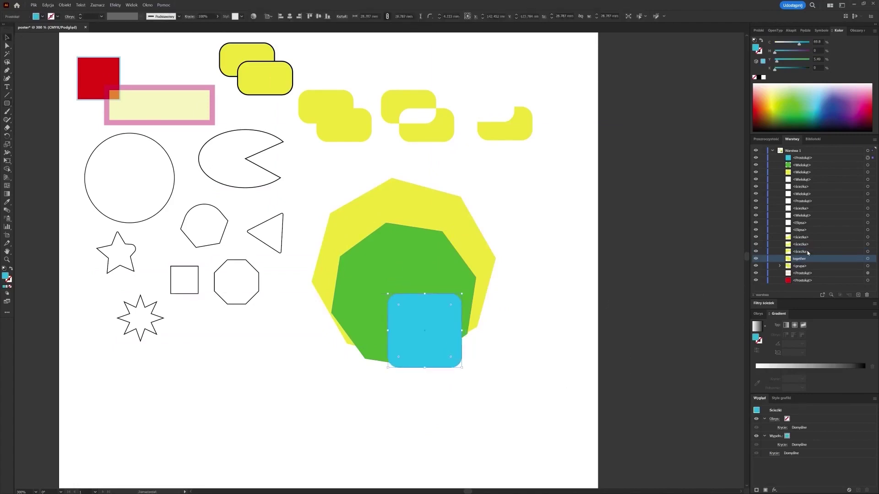
Move the light blue rounded square directly below the group in Warstwa 1's stacking order and deselect it.
left_click(811, 158)
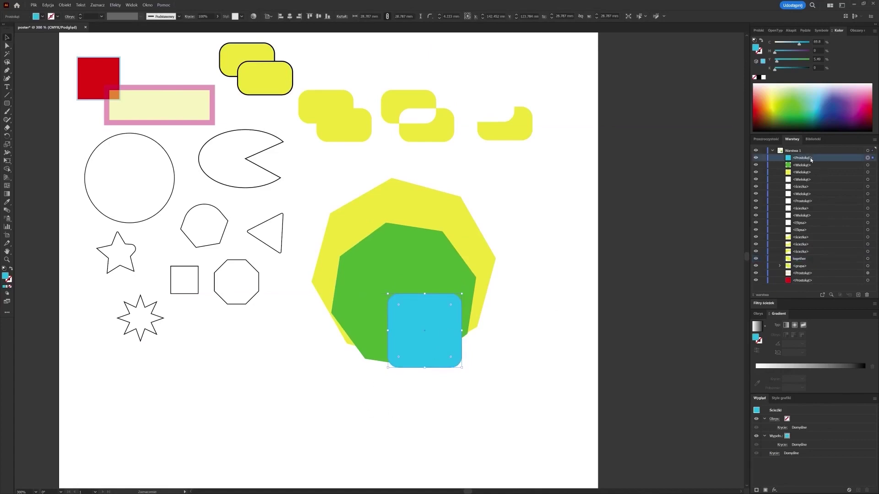
left_click_drag(804, 160, 801, 270)
left_click(449, 367)
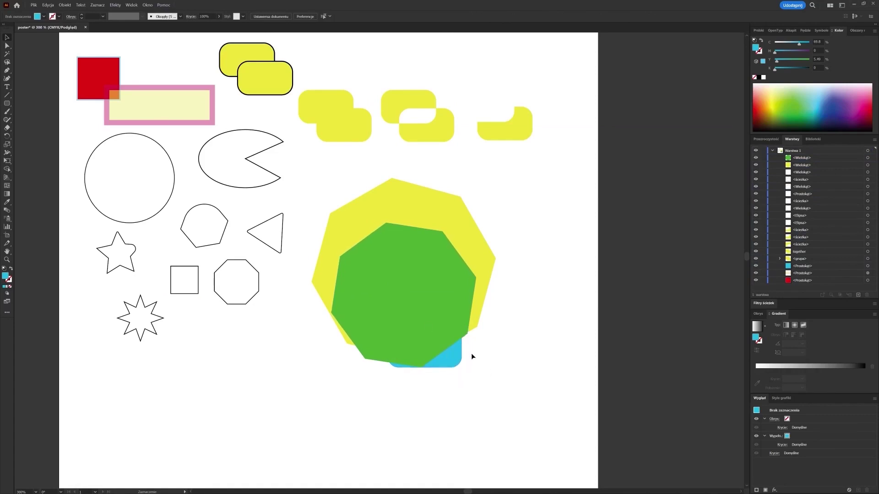
Bring the large yellow octagon to the front of the stacking order and deselect it.
left_click(411, 238)
left_click(424, 203)
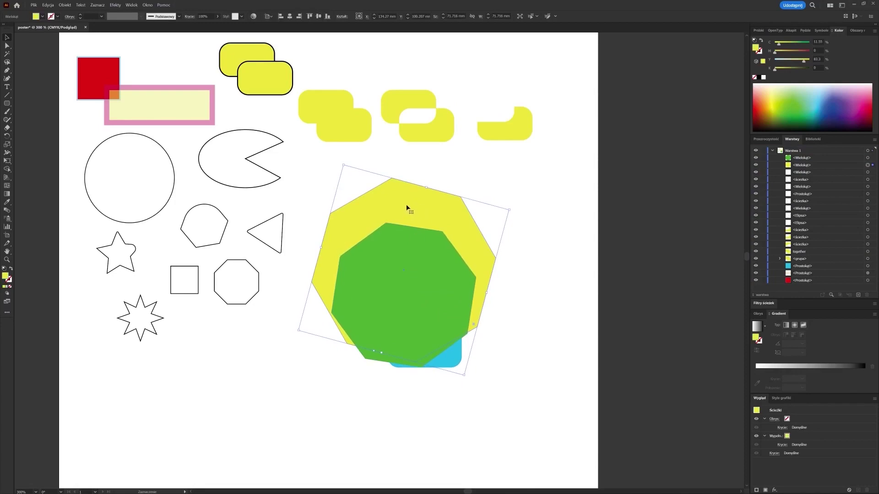
right_click(407, 206)
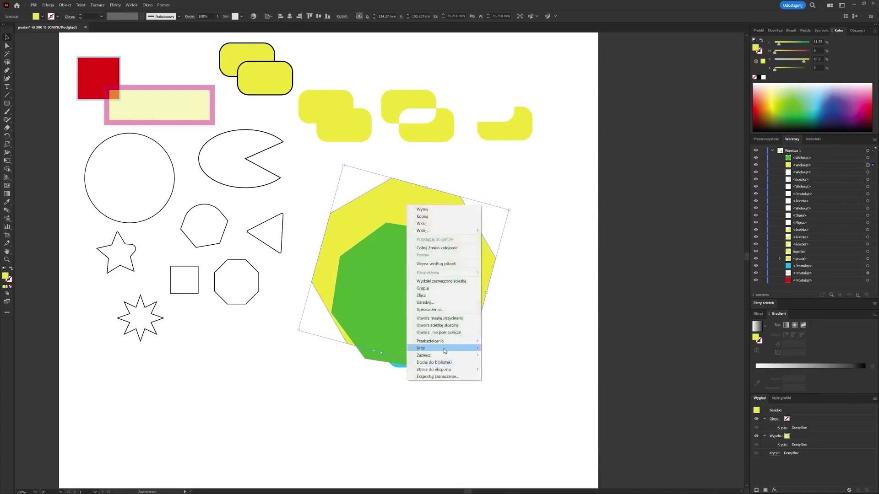
mouse_move(444, 351)
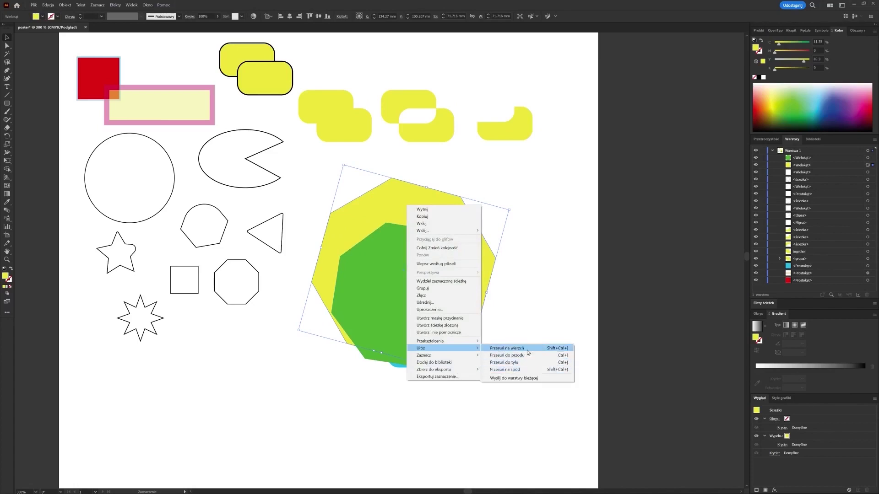
left_click(528, 349)
left_click(438, 404)
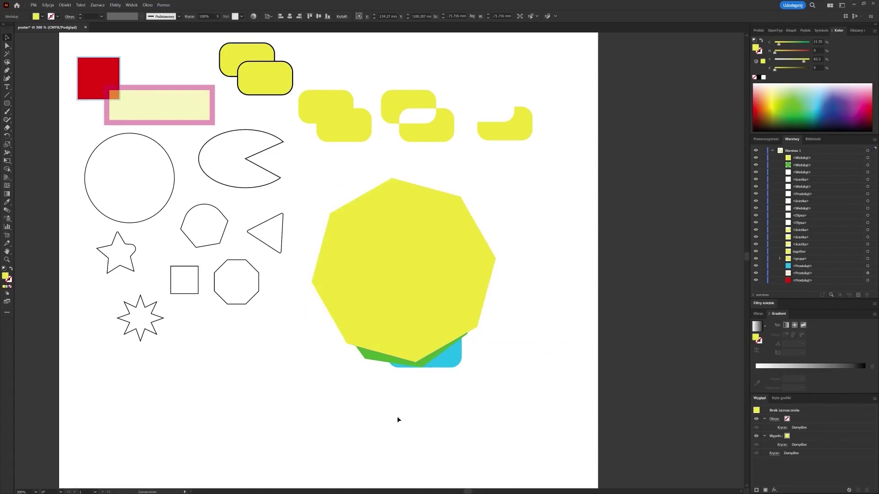
Shift the green octagon about 1 mm left and 3.5 mm down.
left_click_drag(384, 358, 364, 360)
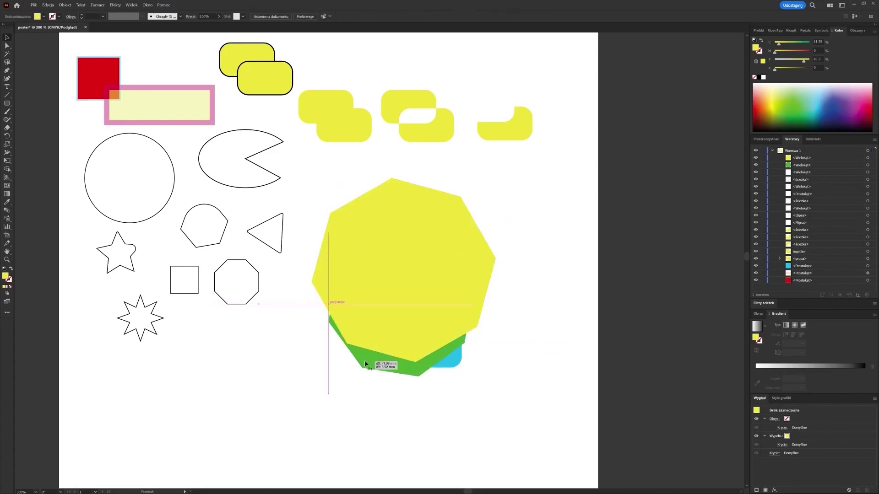
right_click(407, 370)
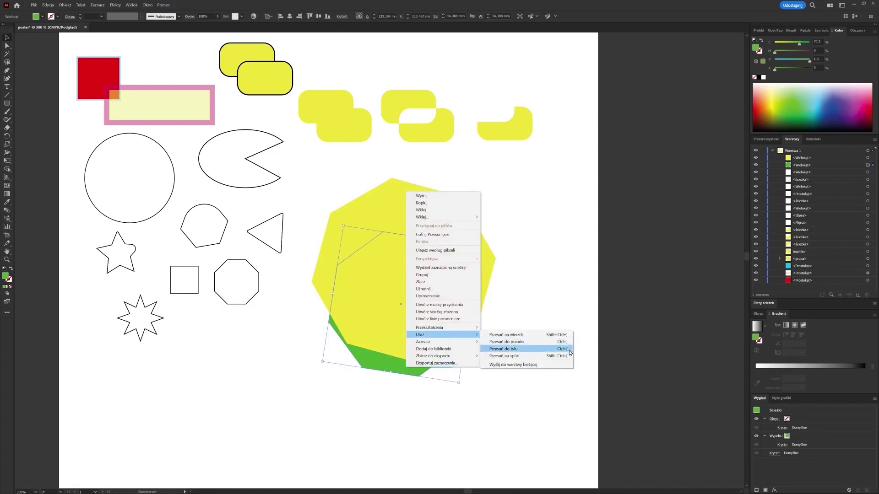
Send the large yellow octagon backward step by step to the bottom of Warstwa 1's stacking order and deselect it.
left_click(355, 277)
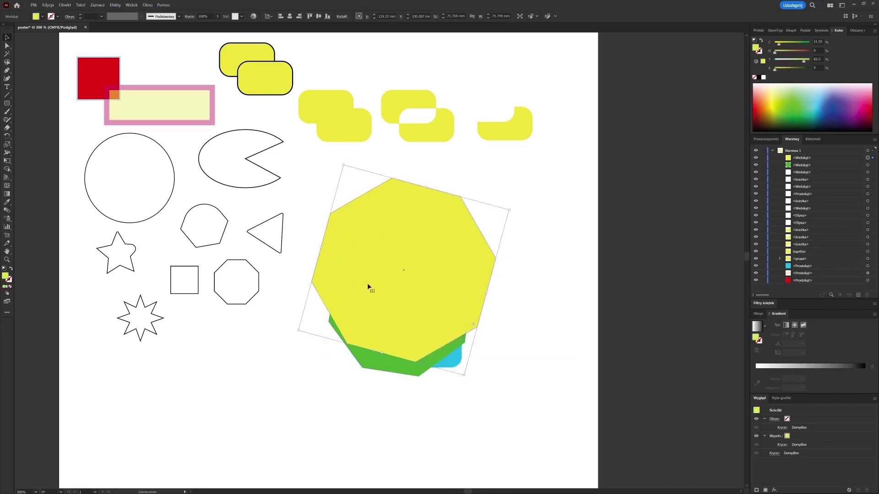
key("a")
key("ctrl+bracketleft")
key("ctrl+bracketright")
key("ctrl+bracketleft")
key("ctrl+bracketright")
key("ctrl+bracketleft")
key("ctrl+bracketleft")
key("ctrl+bracketleft")
key("ctrl+bracketleft")
key("ctrl+bracketleft")
key("ctrl+bracketleft")
key("ctrl+bracketleft")
key("ctrl+bracketleft")
key("ctrl+bracketleft")
key("ctrl+bracketleft")
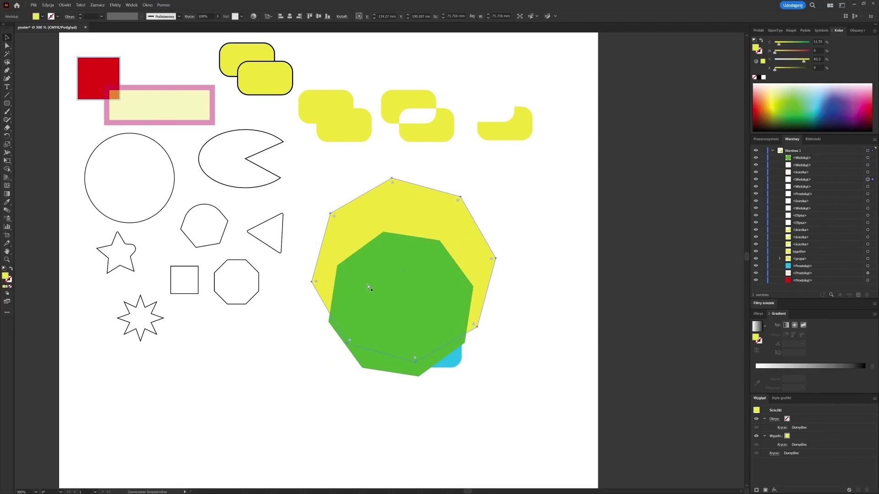
key("ctrl+bracketleft")
key("v")
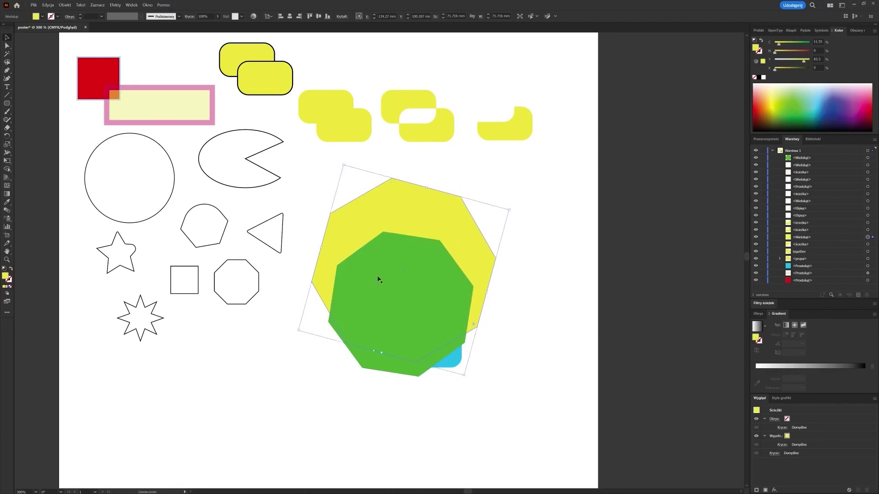
key("ctrl+bracketleft")
key("a")
key("ctrl+bracketleft")
key("ctrl+bracketleft")
key("ctrl+bracketleft")
key("ctrl+bracketleft")
key("ctrl+bracketleft")
key("v")
key("a")
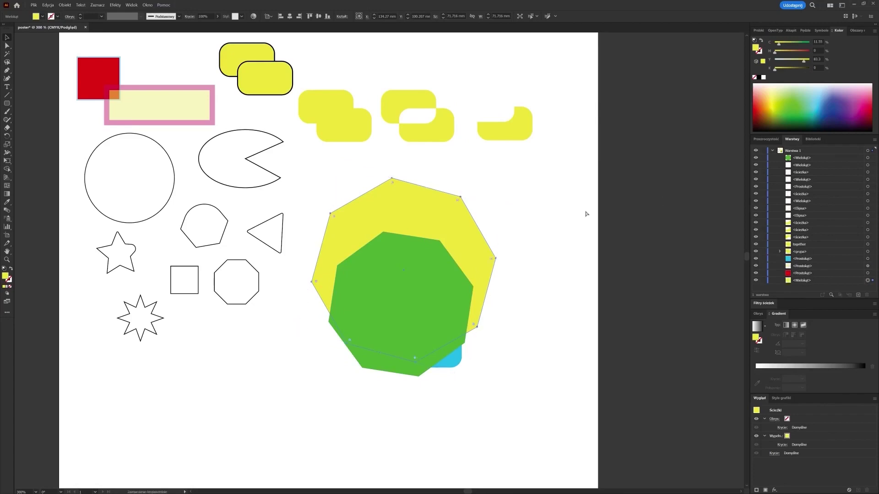
key("v")
left_click(550, 276)
Move the light blue rounded square straight up so it overlaps both octagons.
left_click(488, 265)
left_click(457, 360)
left_click_drag(457, 362, 455, 281)
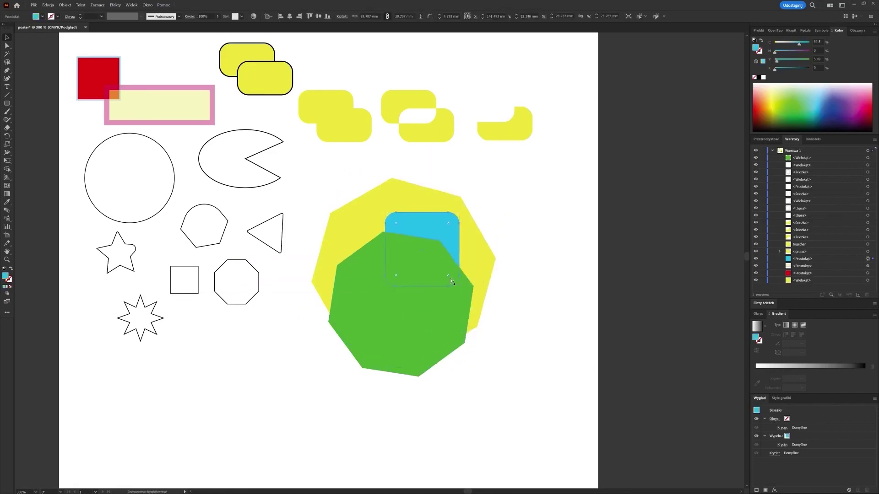
Bring the light blue rounded square forward step by step to the top of the stacking order and deselect it.
key("ctrl+bracketright")
key("ctrl+bracketright")
key("ctrl+bracketright")
key("ctrl+bracketright")
key("ctrl+bracketright")
key("ctrl+bracketright")
key("ctrl+bracketright")
key("ctrl+bracketright")
key("ctrl+bracketright")
key("ctrl+bracketright")
key("ctrl+bracketright")
key("ctrl+bracketright")
key("ctrl+bracketright")
key("ctrl+bracketright")
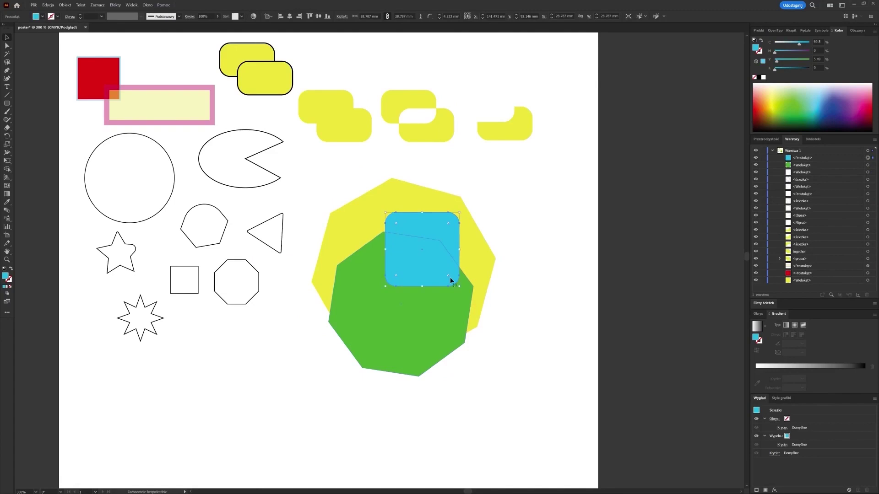
left_click(596, 294)
Collapse, lock and hide Warstwa 1, and add a new layer above it.
scroll(603, 335, "down", 2)
left_click_drag(586, 351, 483, 291)
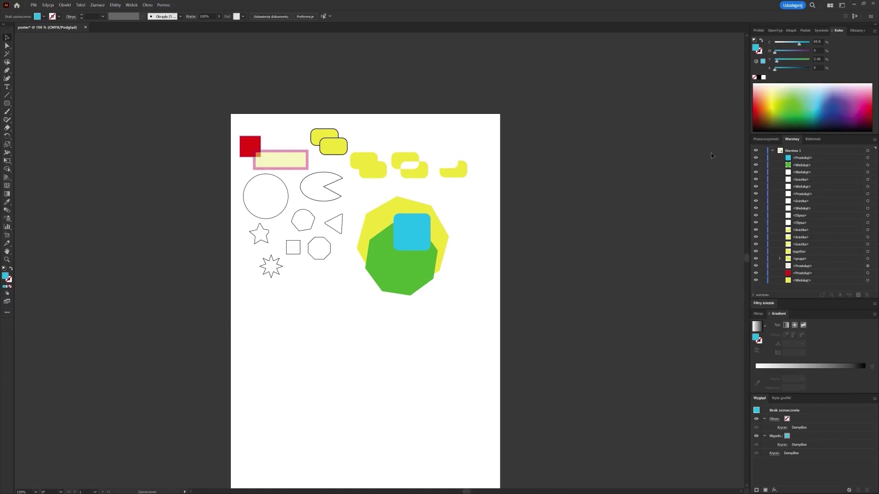
left_click(771, 151)
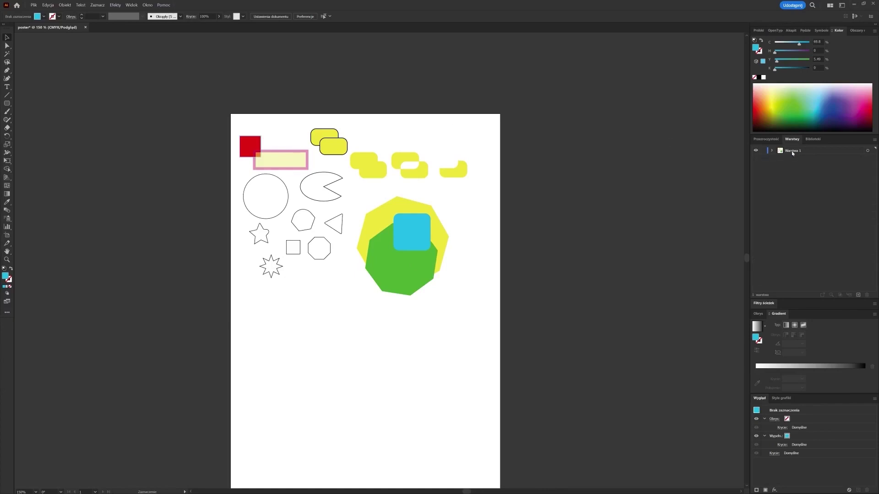
left_click(763, 152)
left_click(756, 152, "ctrl")
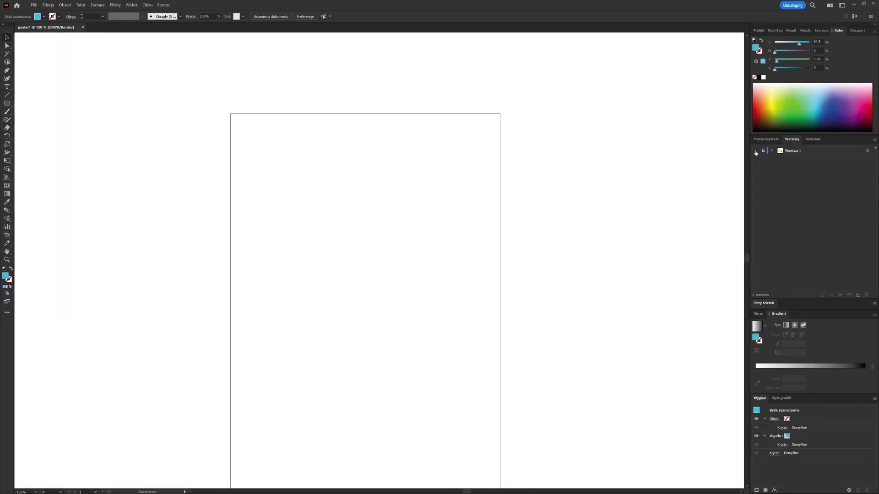
left_click(858, 295)
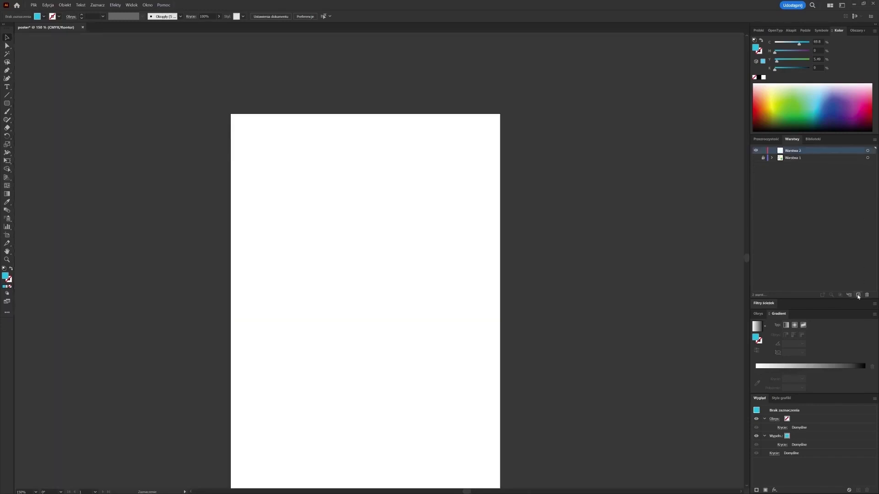
Rename Warstwa 1 as shapes and the new layer above it as pen tool.
double_click(792, 158)
type("shap")
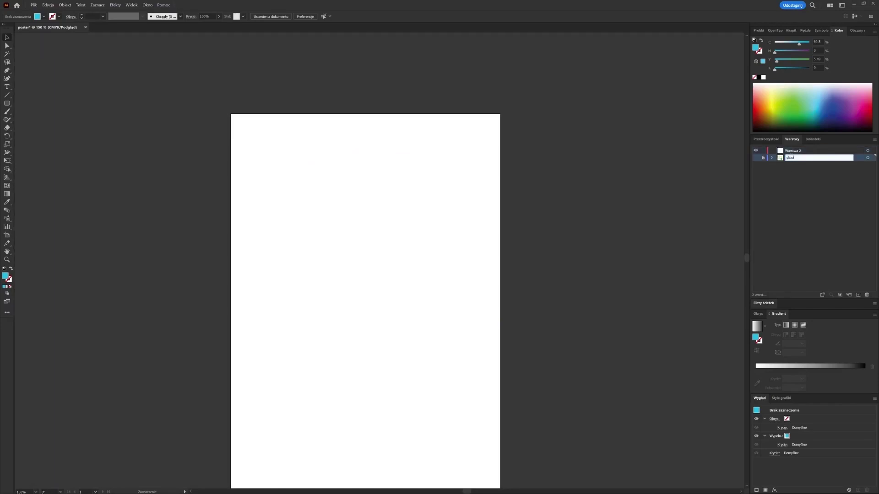
type("es")
key("Return")
double_click(796, 151)
type("pen tool")
key("Return")
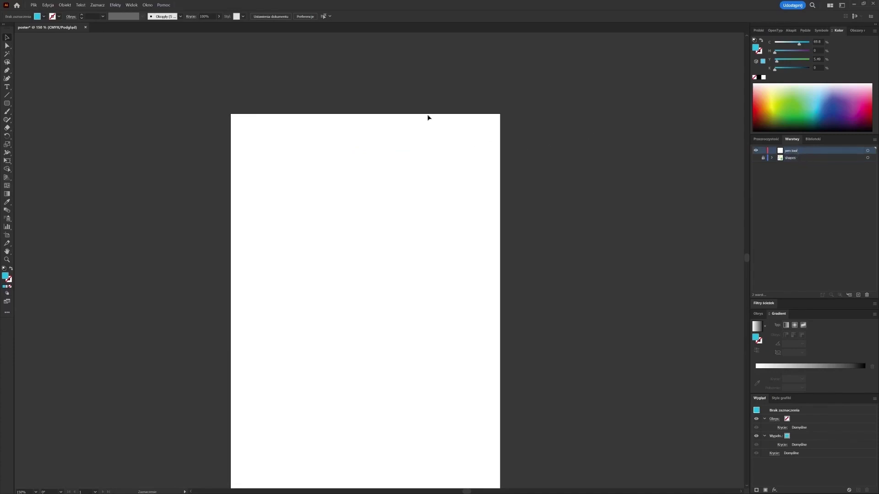
Draw a closed straight-edged nine-corner shape about 100 mm wide in the page's upper left with the Pen tool.
left_click(7, 71)
left_click(275, 241)
left_click(261, 195)
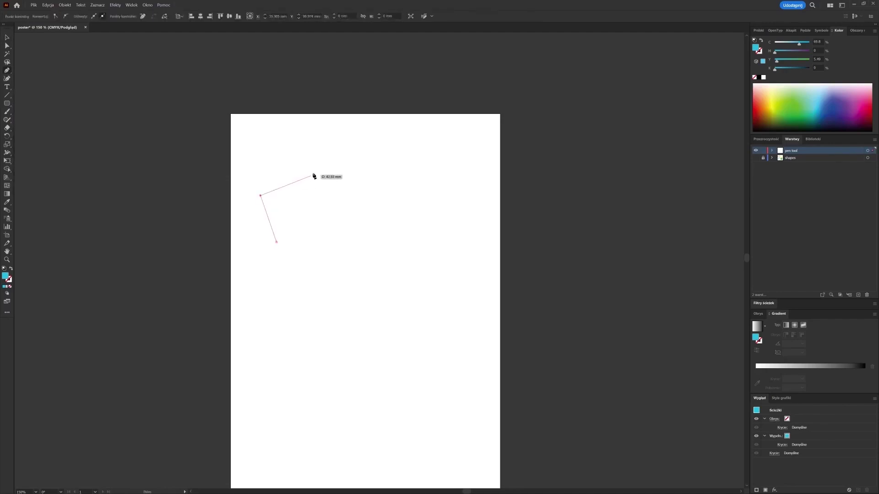
left_click(320, 166)
left_click(390, 198)
left_click(378, 210)
left_click(321, 193)
left_click(328, 245)
left_click(307, 261)
left_click(281, 270)
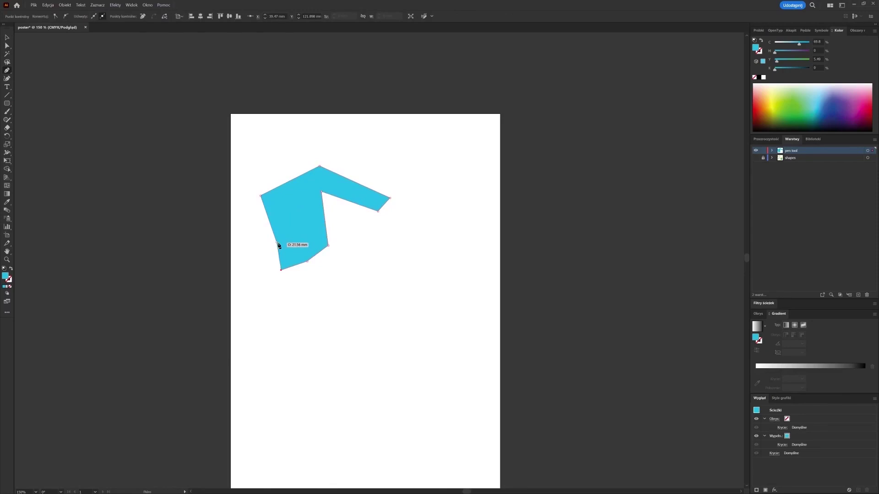
left_click(277, 242)
Undo the path's closing segment and close it again through an extra corner further out at the lower left.
scroll(333, 247, "up", 3)
key("ctrl+z")
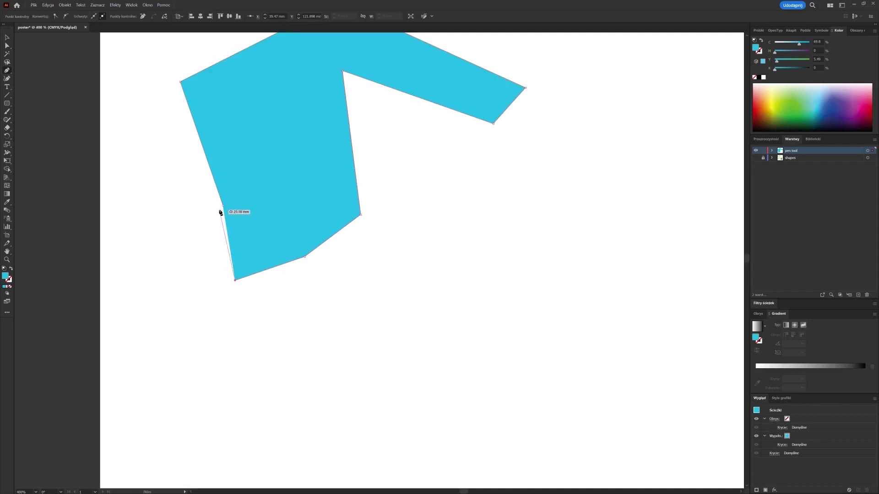
left_click(186, 261)
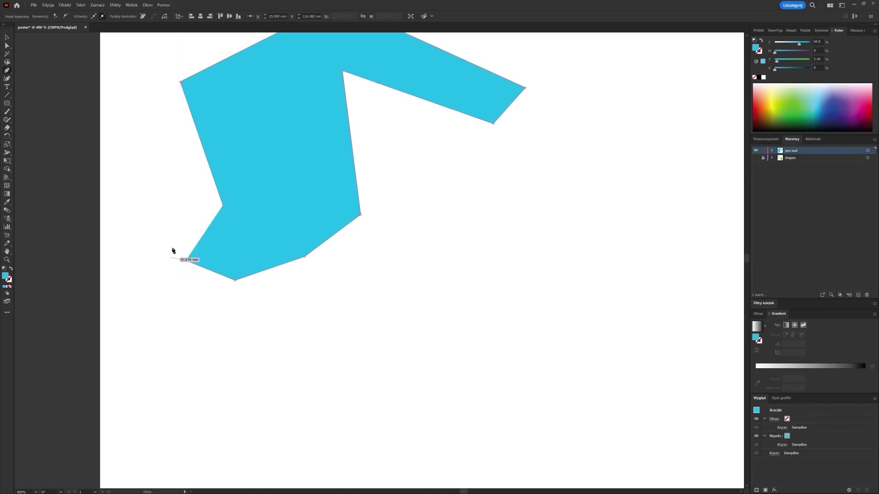
left_click(223, 208)
scroll(220, 215, "up", 2)
scroll(215, 259, "up", 4)
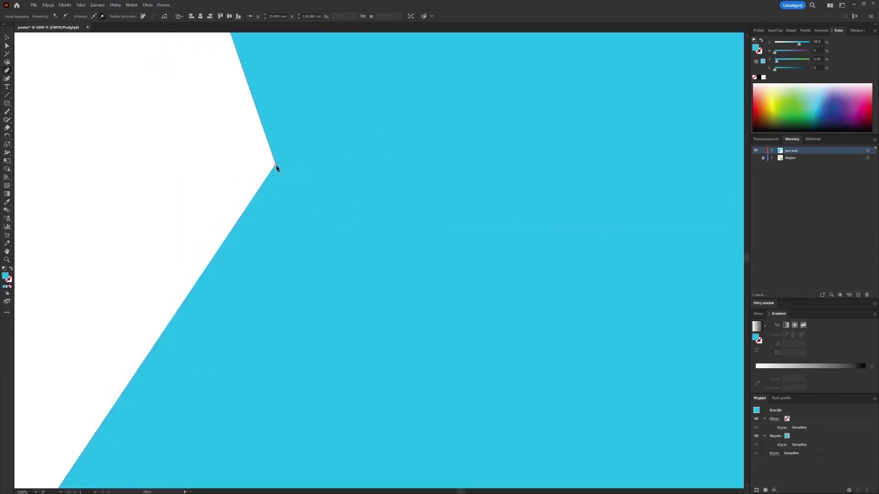
scroll(276, 168, "down", 4)
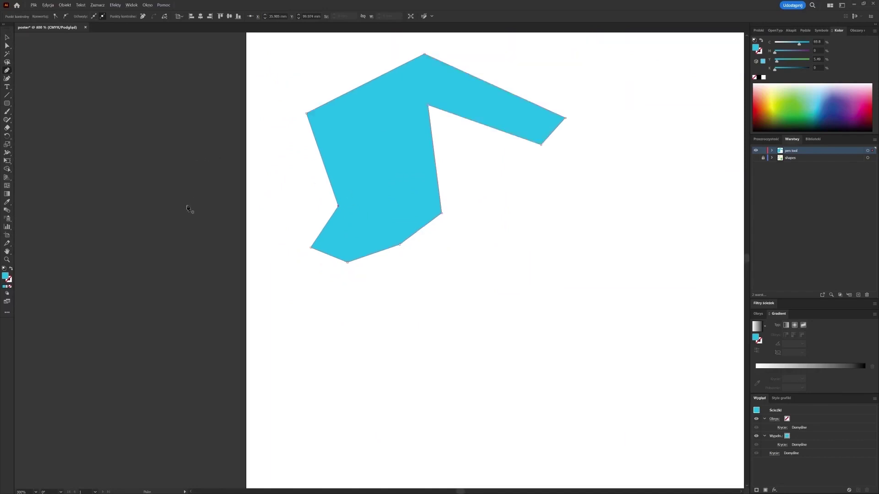
Swap the shape's fill and stroke, giving it a light blue outline without fill, and deselect it.
left_click(11, 271)
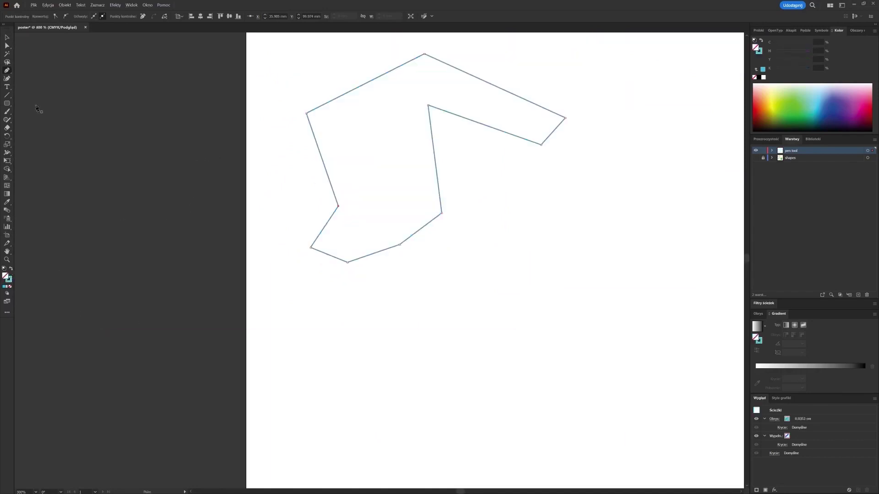
key("v")
left_click(312, 284)
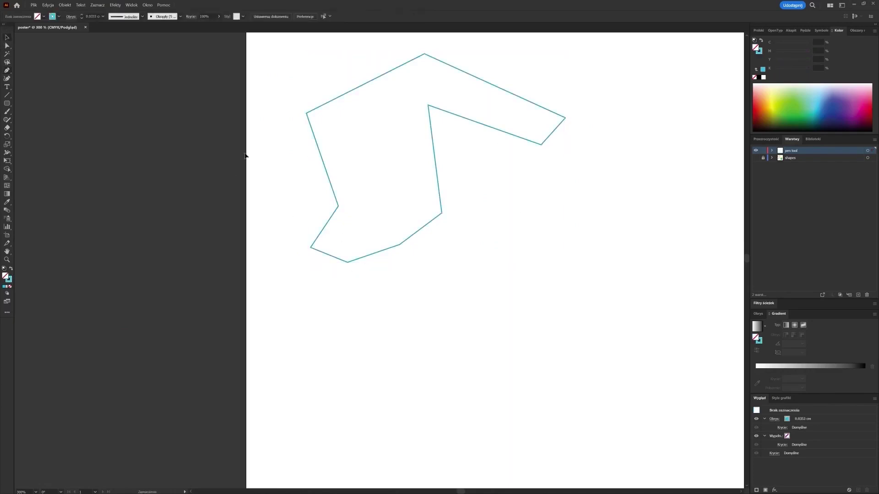
Draw an open straight-edged path about 60 mm wide and 47 mm high to the lower right of the first shape.
left_click(10, 71)
left_click(491, 244)
left_click(508, 186)
left_click(644, 186)
left_click(634, 240)
left_click(548, 305)
left_click(500, 290)
left_click(489, 276)
left_click(559, 244)
left_click(537, 223)
left_click(507, 230)
left_click(496, 254)
left_click(8, 38)
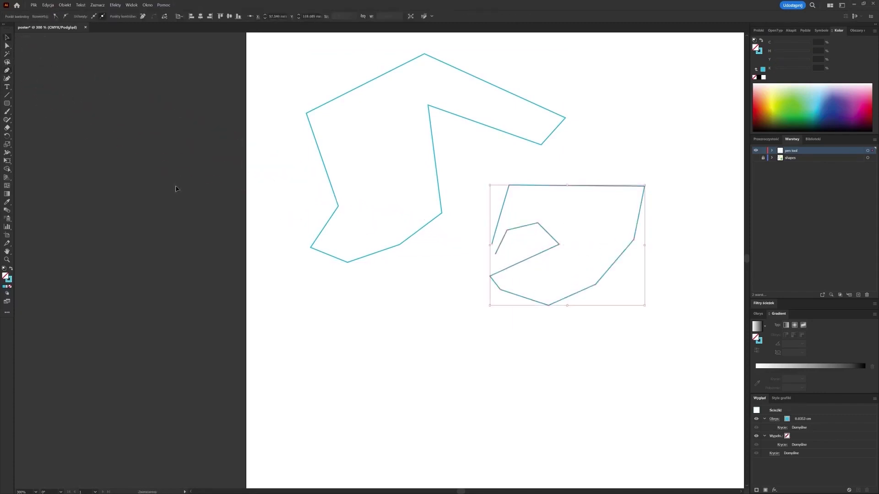
Swap the open path's stroke and fill, giving it a light blue fill without stroke, and keep it selected.
left_click(11, 269)
left_click(664, 338)
left_click(553, 202)
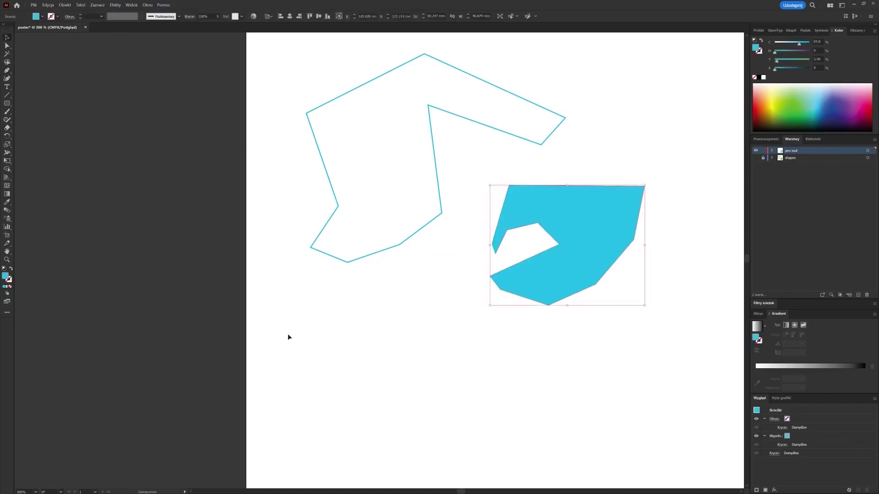
Give the open path an olive stroke in colour 93901d and deselect it.
scroll(537, 231, "up", 3)
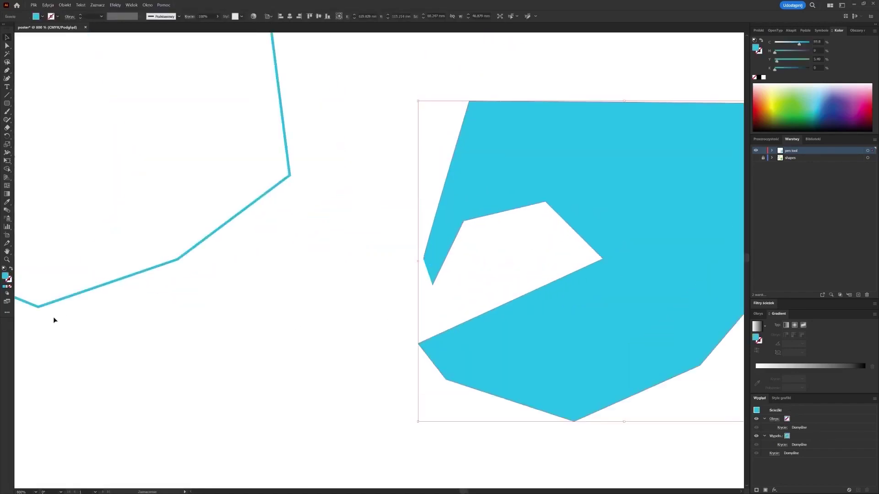
left_click(11, 280)
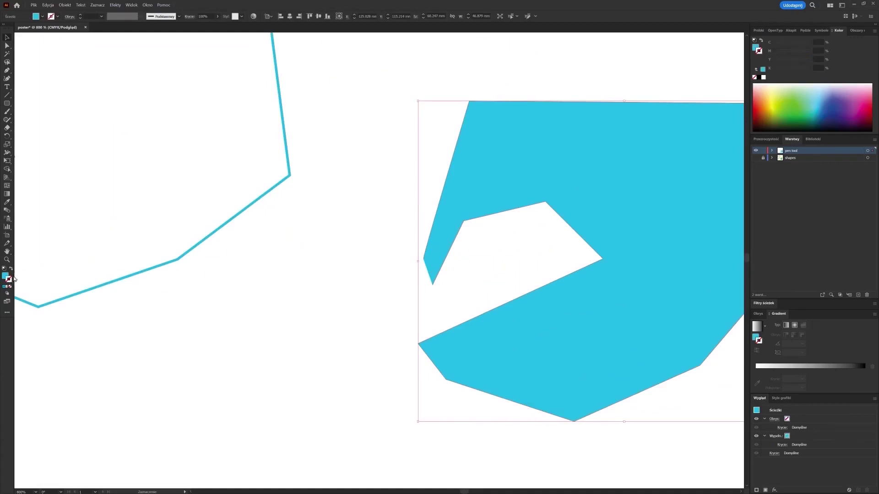
double_click(9, 282)
left_click(419, 242)
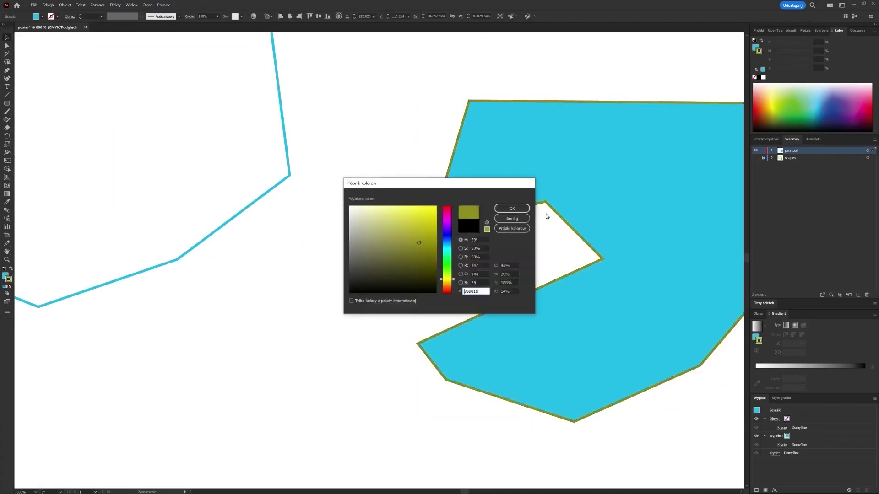
left_click(512, 209)
left_click(357, 328)
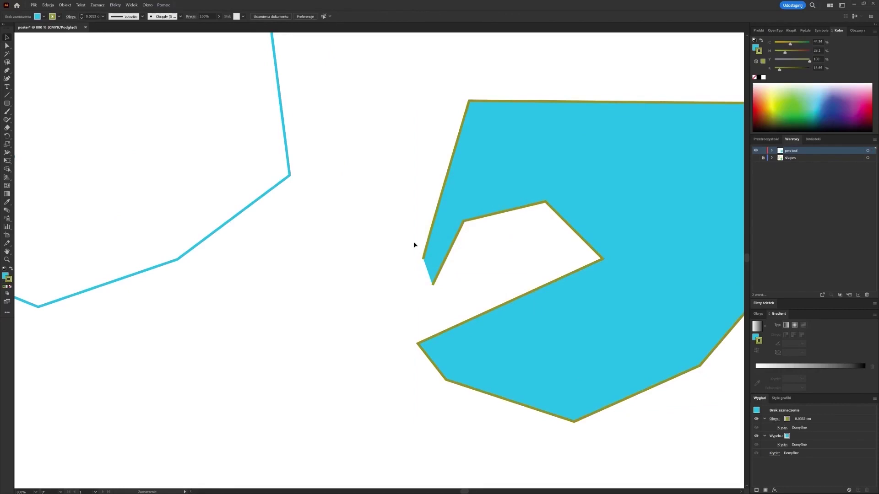
Copy the open path's light blue fill and olive stroke onto the first pen shape with the Eyedropper.
left_click(254, 204)
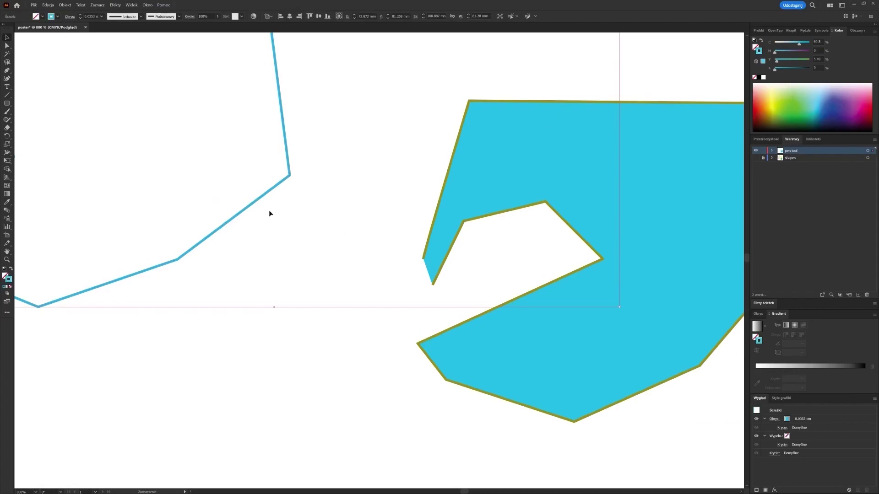
key("i")
left_click(663, 220)
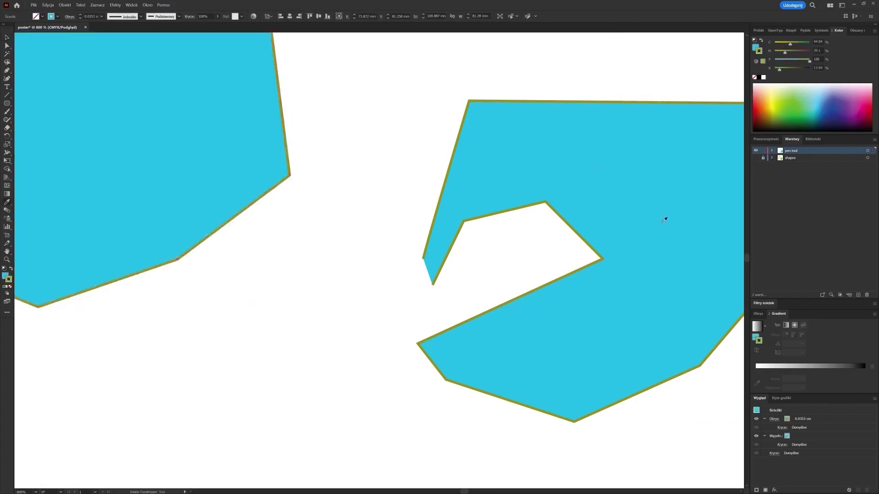
key("v")
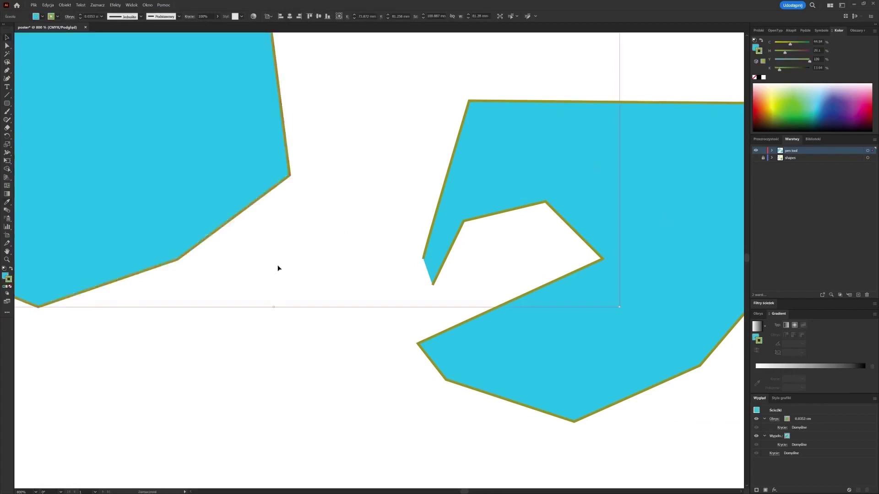
Delete the open straight-edged path to the lower right of the first pen shape.
scroll(272, 281, "down", 2)
left_click(457, 314)
left_click_drag(517, 254, 475, 226)
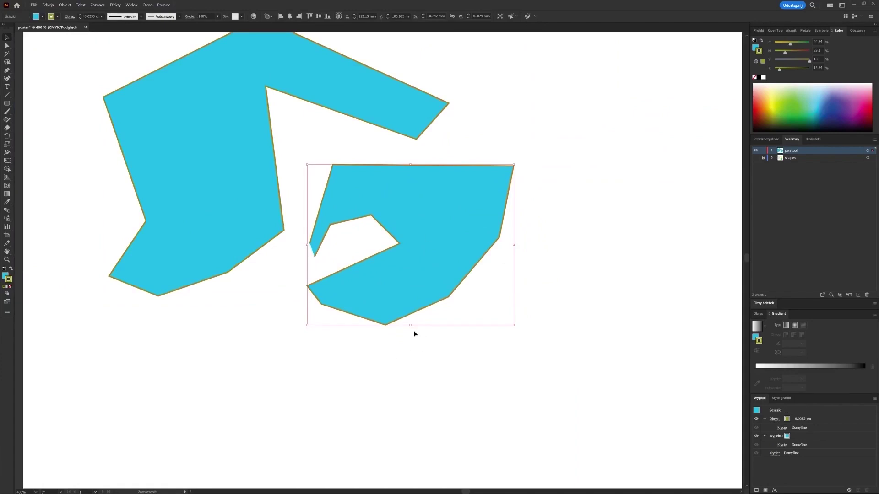
key("Delete")
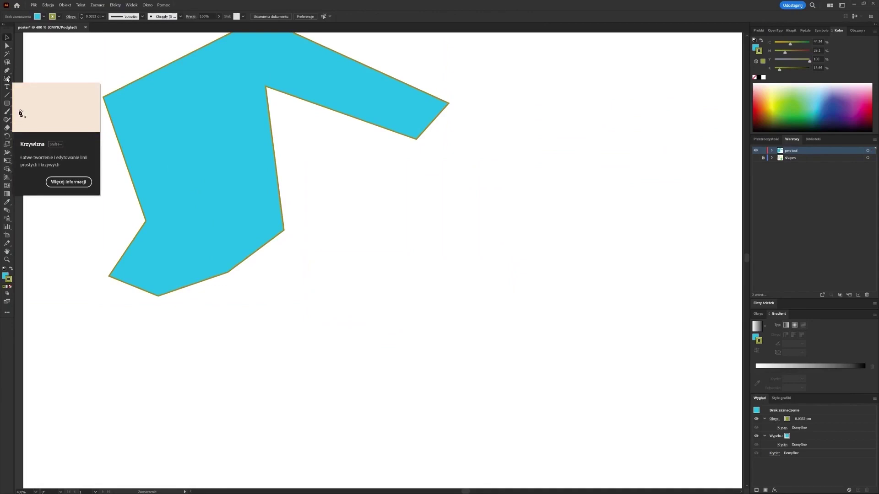
Draw a closed Pen tool shape about 42 mm wide beside the first shape, with a curved left edge and straight segments elsewhere.
left_click(7, 70)
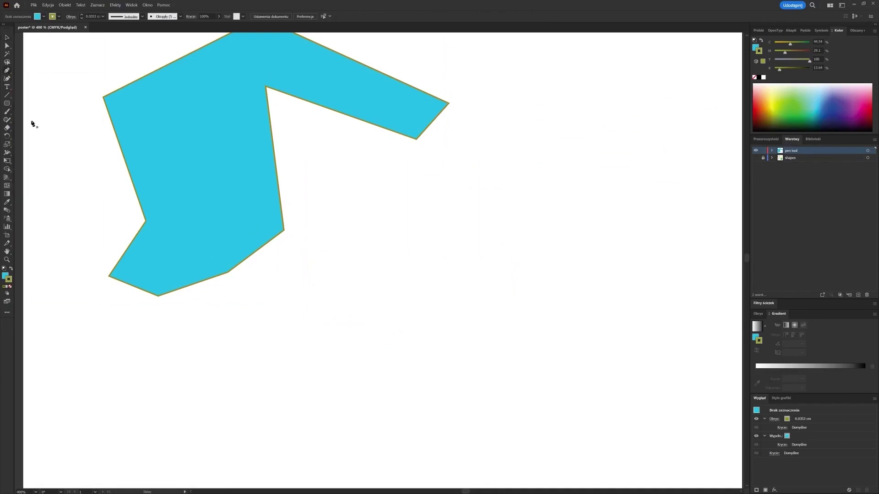
left_click_drag(338, 302, 322, 287)
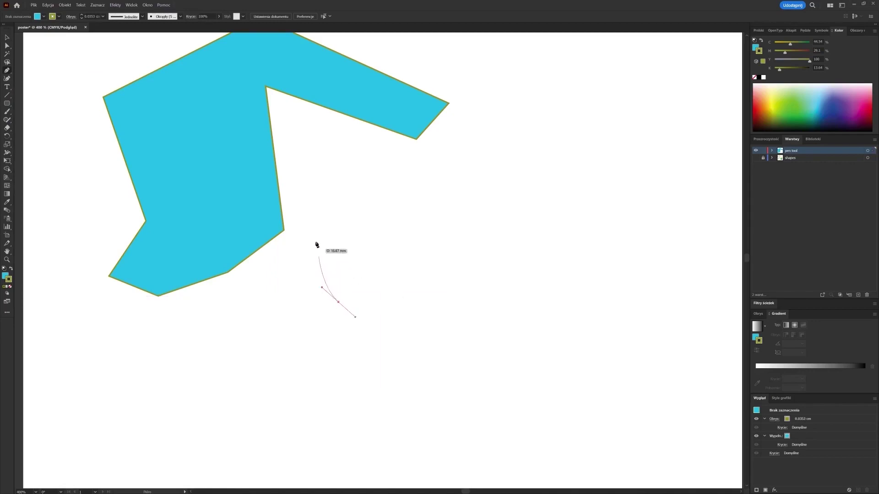
left_click(331, 223)
left_click(410, 181)
left_click(473, 224)
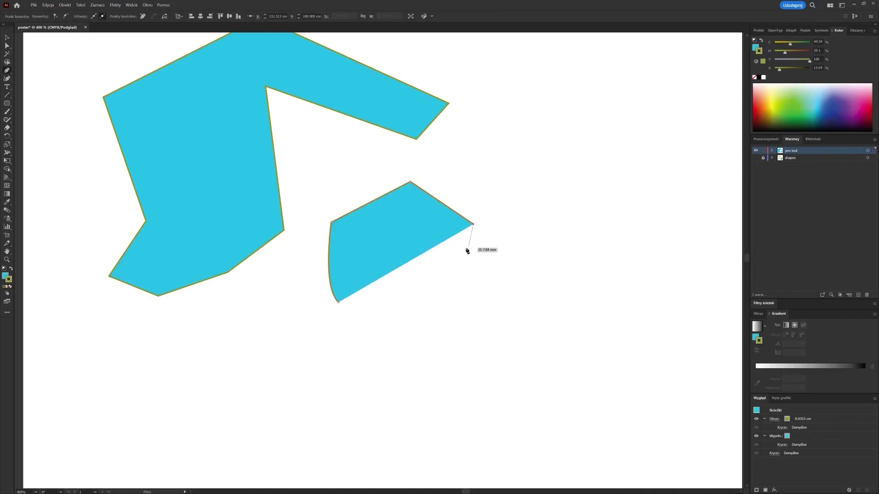
left_click(466, 249)
left_click(436, 254)
left_click(439, 304)
left_click(447, 347)
left_click(389, 355)
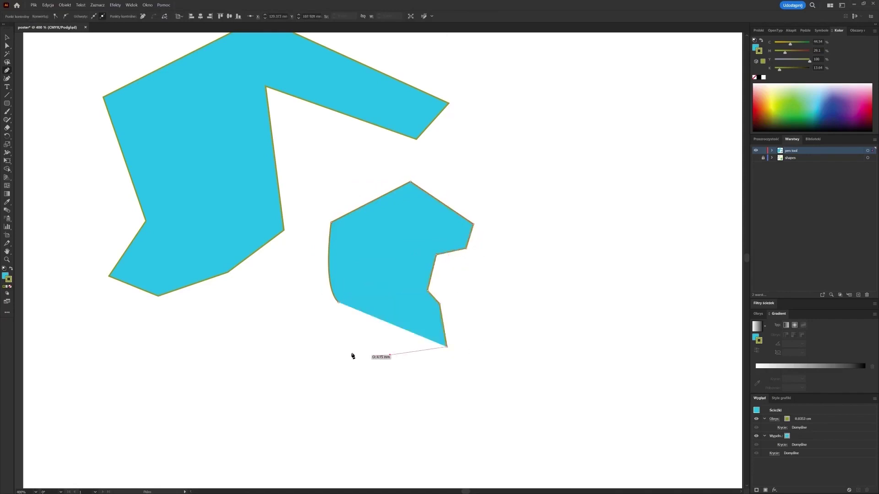
left_click(348, 353)
left_click(338, 303)
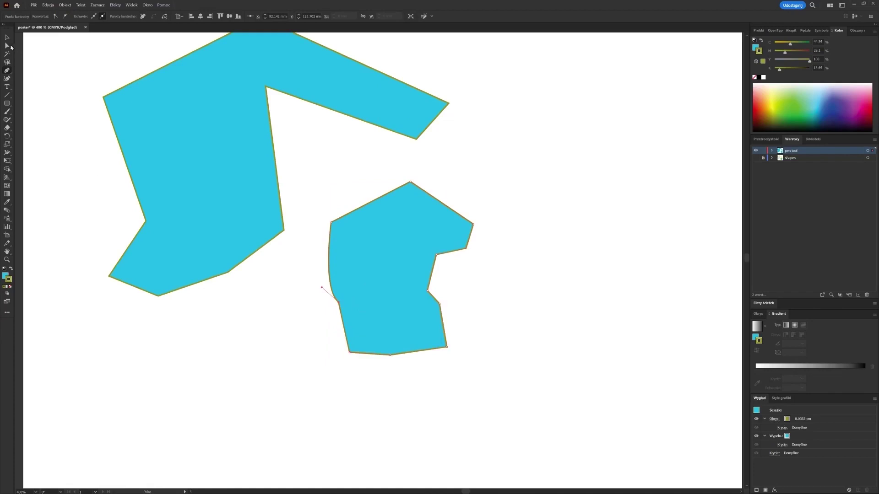
Round the inward corner on the new shape's right side using its live corner control.
left_click(7, 45)
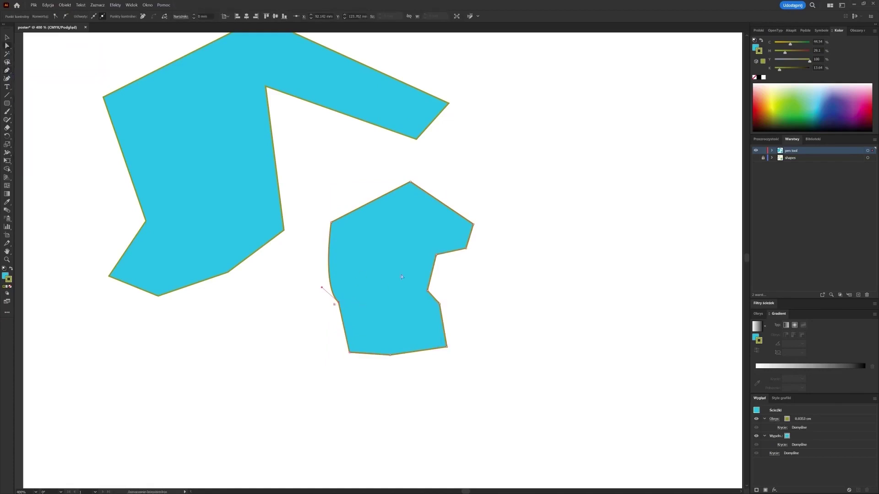
left_click(427, 291)
left_click_drag(431, 292, 536, 278)
Keep the new shape's top anchor as a corner point and move it up about 5 mm.
left_click(397, 199)
left_click(409, 183)
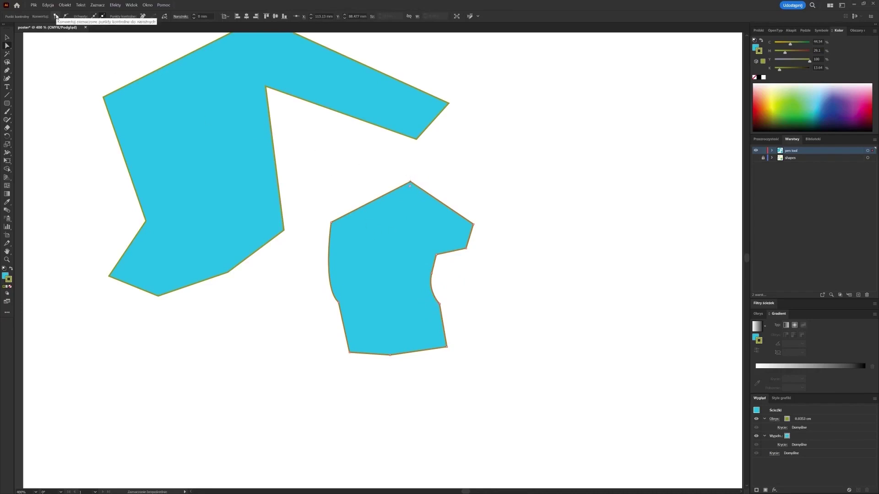
left_click(55, 17)
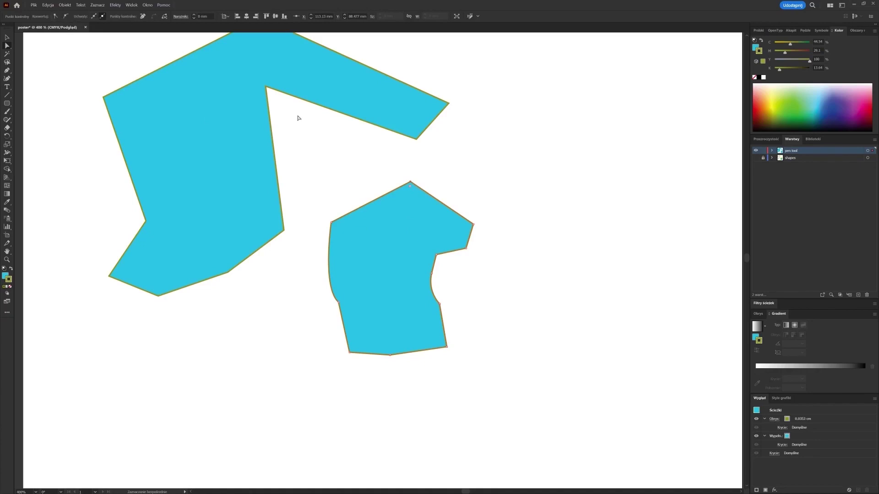
left_click_drag(411, 182, 406, 164)
scroll(429, 167, "up", 3)
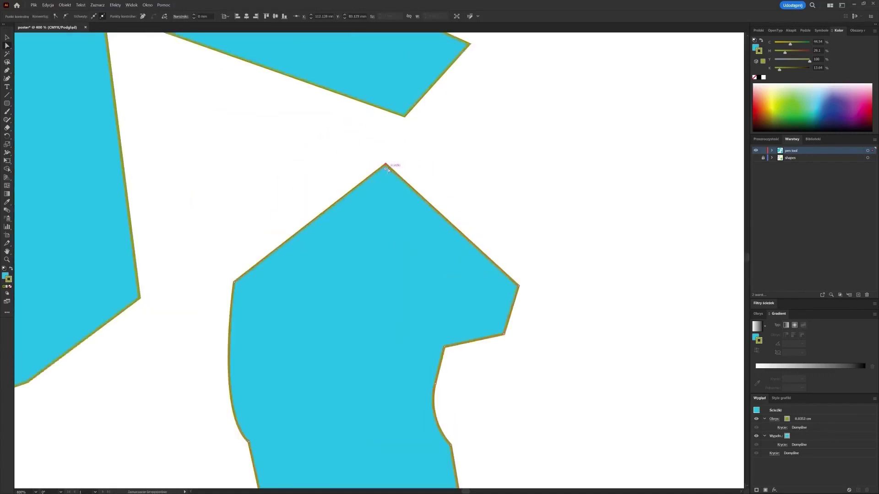
left_click_drag(385, 165, 388, 166)
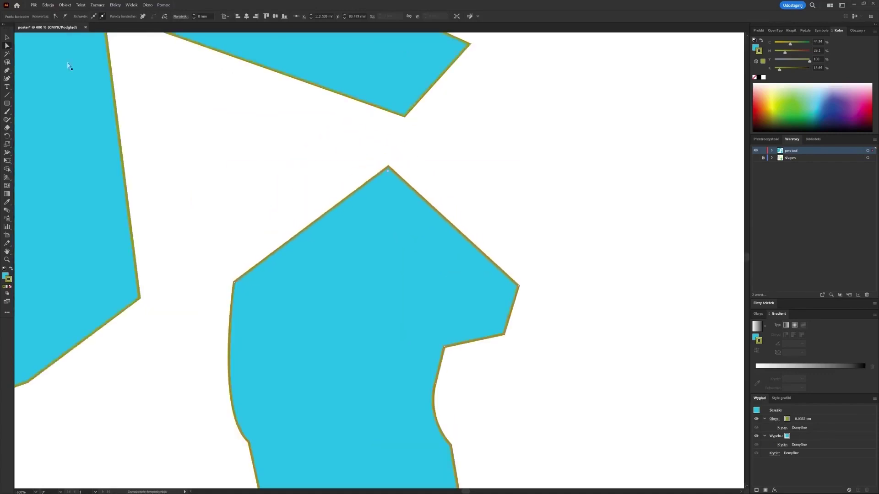
Convert the top anchor to a smooth point, reshape the peak into a hooked curve with its direction handles, and deselect the shape.
left_click(64, 17)
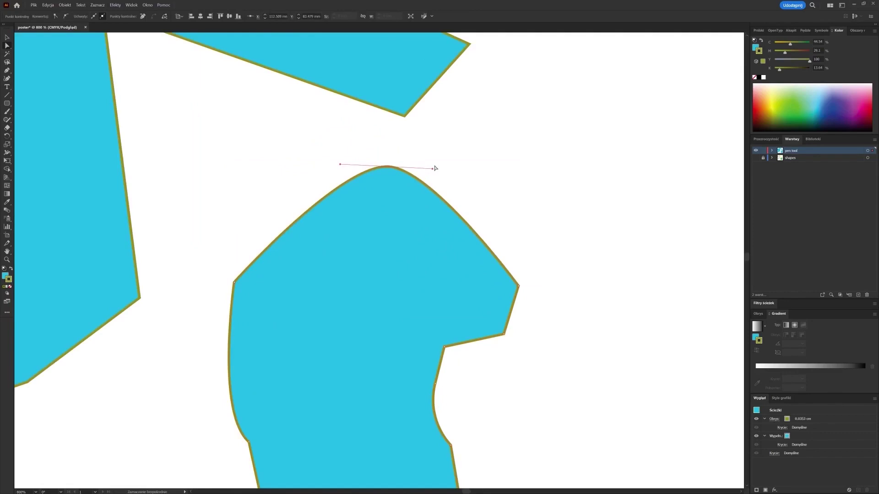
left_click_drag(433, 170, 310, 391)
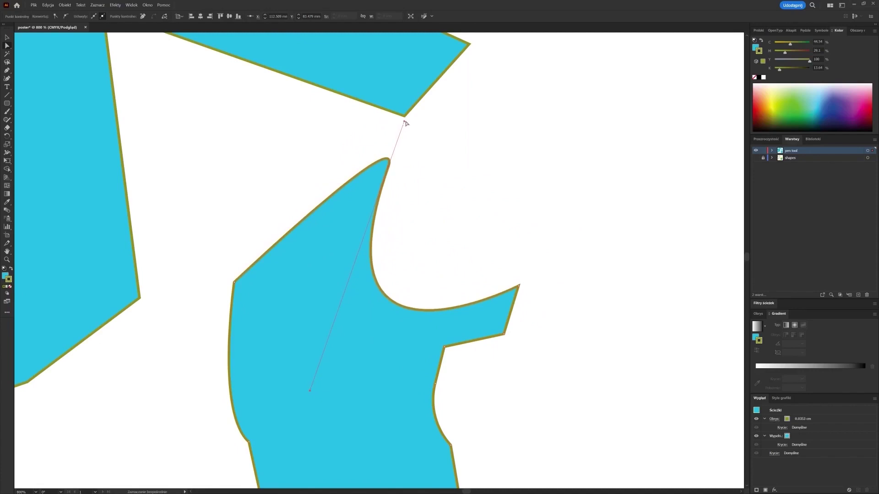
left_click_drag(406, 123, 409, 153)
left_click_drag(388, 204, 360, 214)
left_click(511, 239)
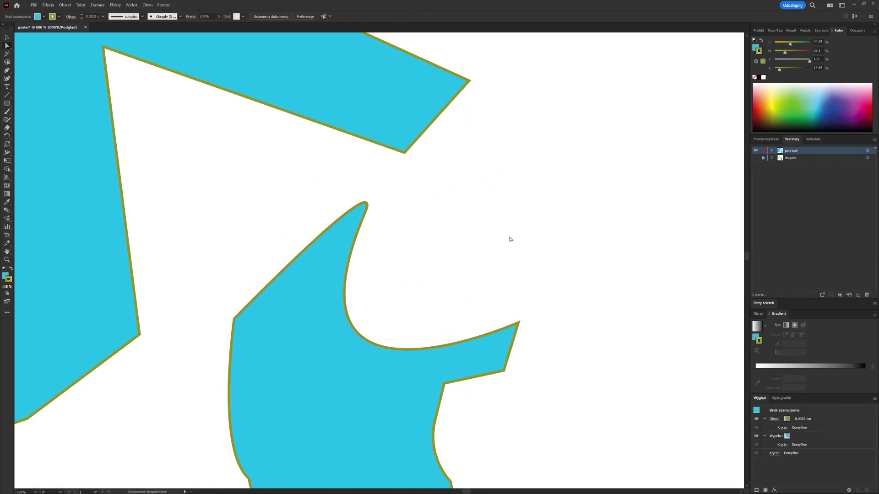
Add anchor points along the shape's upper-left edge and pull the lower one up and left into a rounded bulge.
left_click(368, 205)
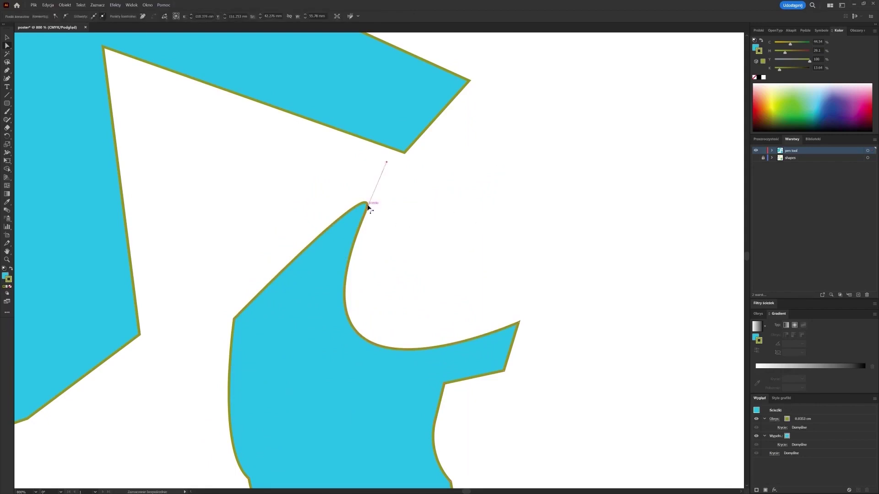
left_click(7, 70)
left_click(8, 73)
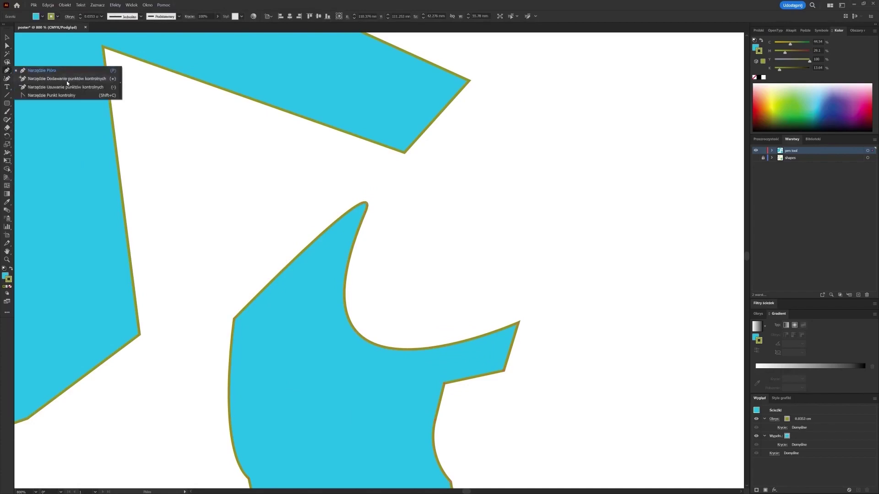
left_click(67, 79)
left_click(281, 275)
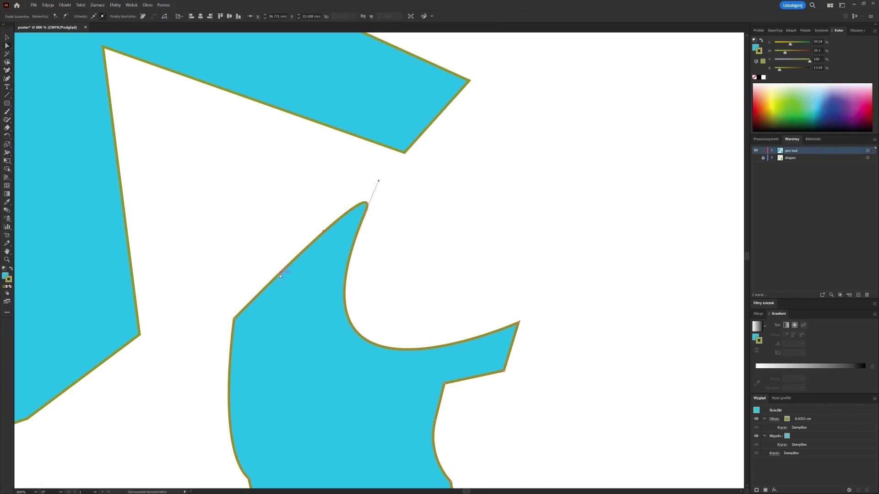
left_click_drag(281, 276, 233, 188)
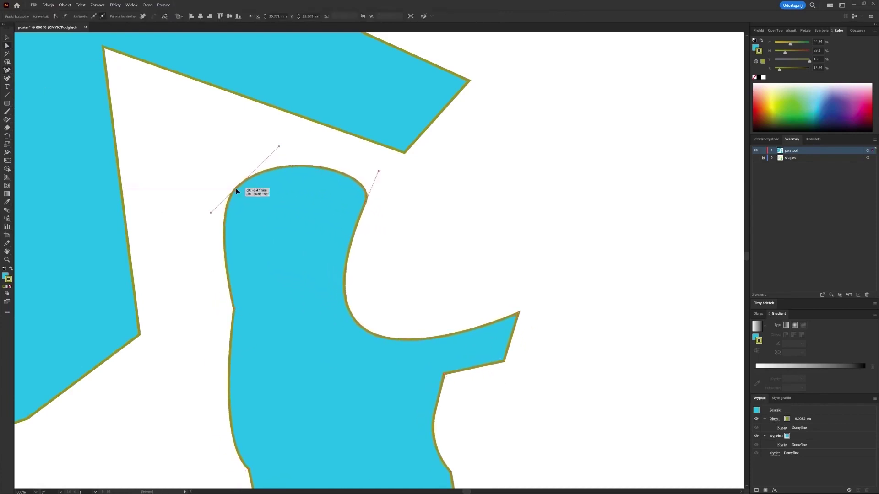
left_click(517, 266)
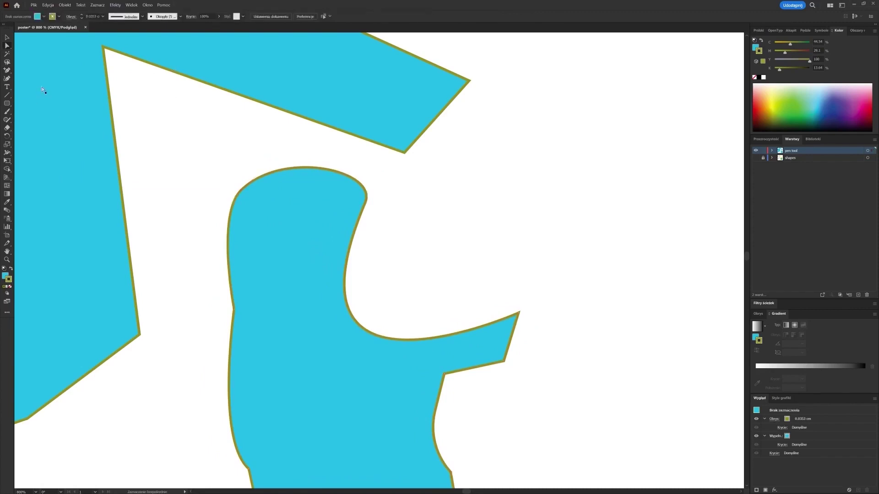
Remove the added bulge anchors, the peak anchor and the upper-right corner anchor from the shape with the Delete Anchor Point tool.
left_click(6, 70)
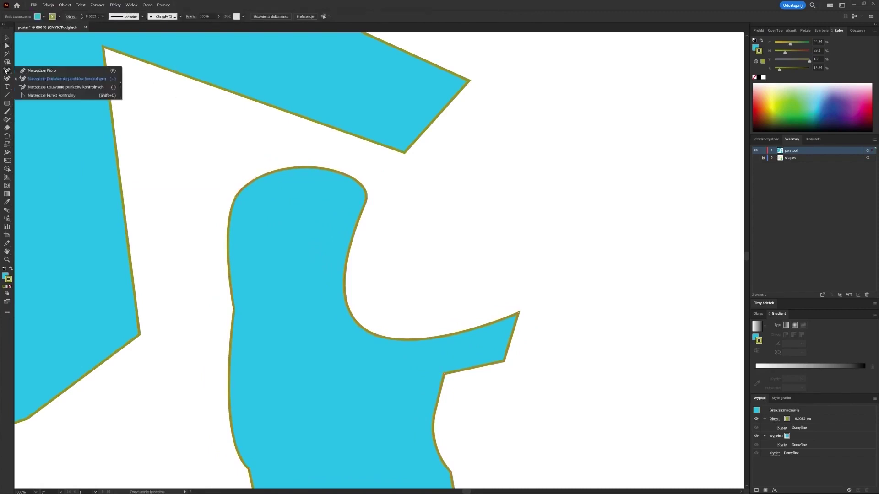
left_click(34, 86)
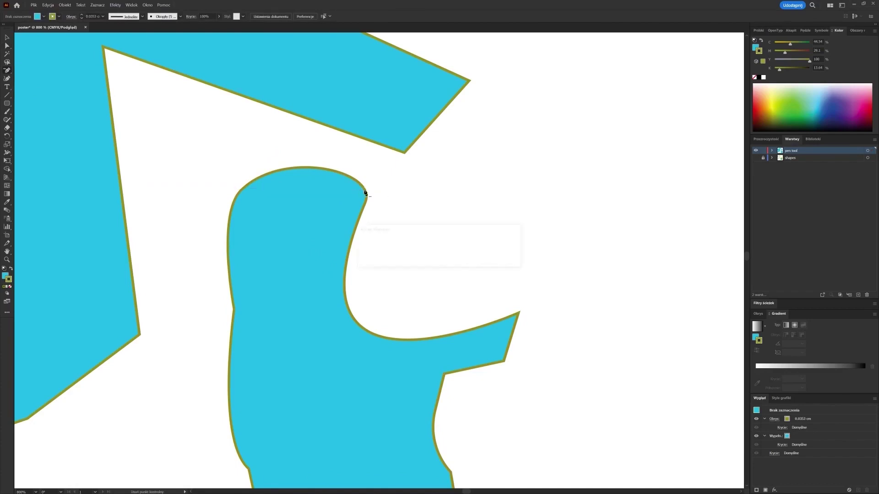
left_click(364, 194)
left_click(504, 260)
key("v")
left_click(339, 180)
left_click(5, 71)
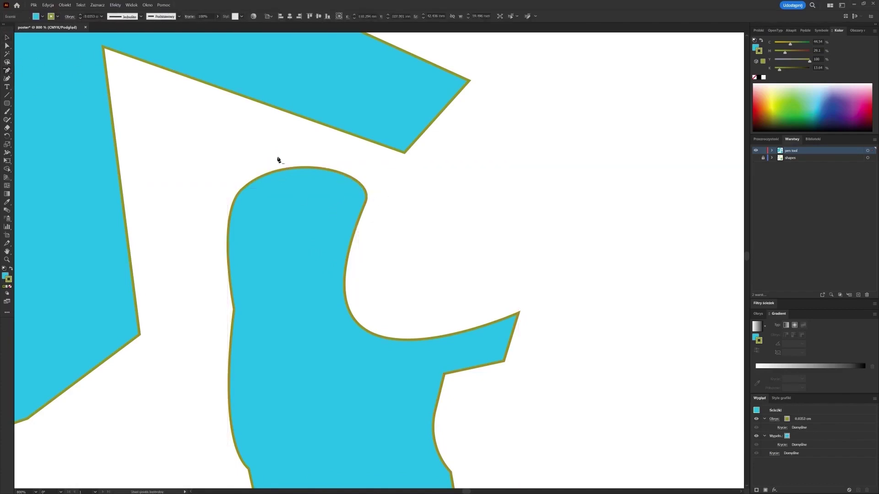
left_click(243, 193)
left_click(365, 200)
left_click(511, 263)
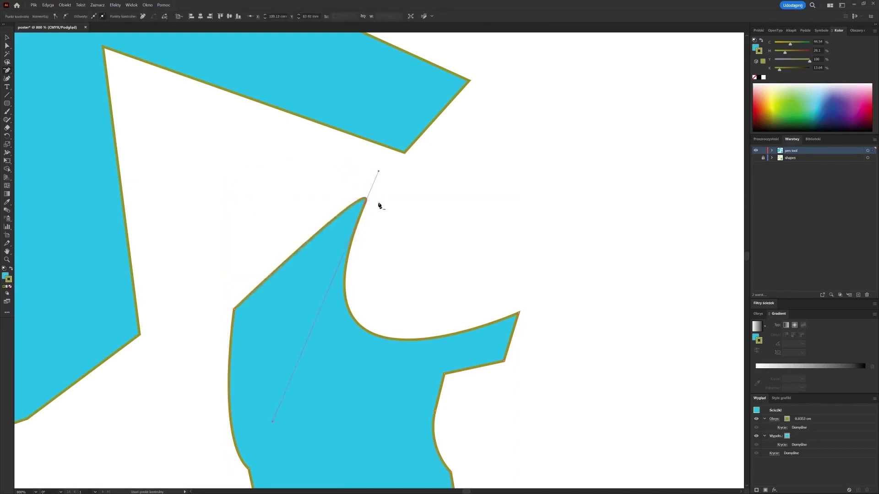
left_click(365, 202)
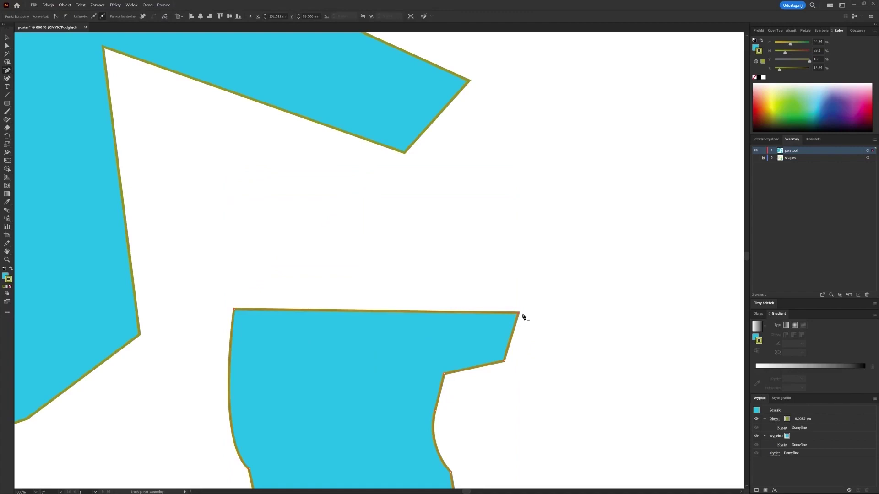
left_click(518, 312)
Draw a closed, arch-like curved shape about 43 mm wide and 23 mm high with the Curvature tool above the edited shape.
left_click(6, 39)
left_click(9, 72)
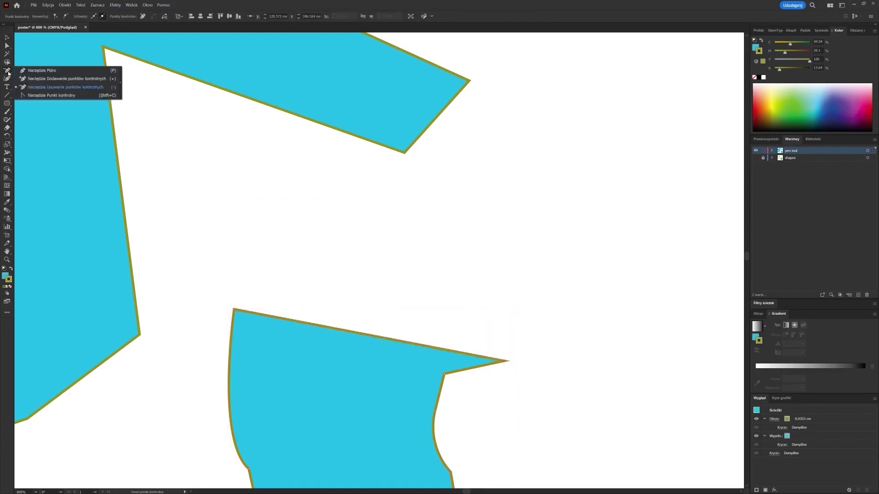
left_click(37, 69)
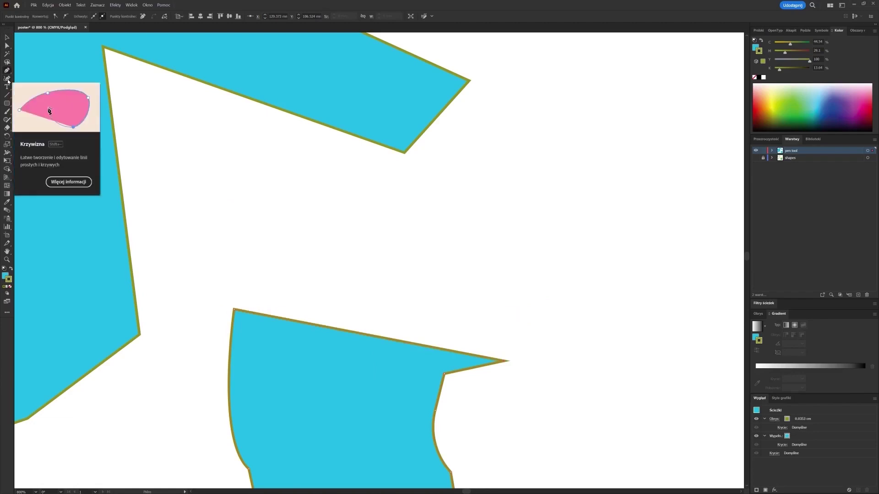
left_click(7, 81)
left_click(351, 268)
left_click(353, 198)
left_click(485, 154)
left_click(609, 201)
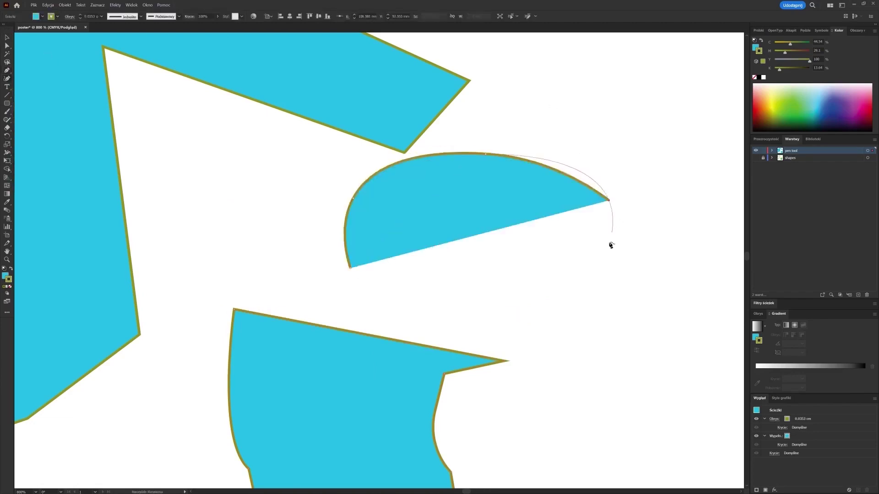
left_click(609, 242)
left_click(594, 286)
left_click(531, 279)
left_click(558, 238)
left_click(530, 213)
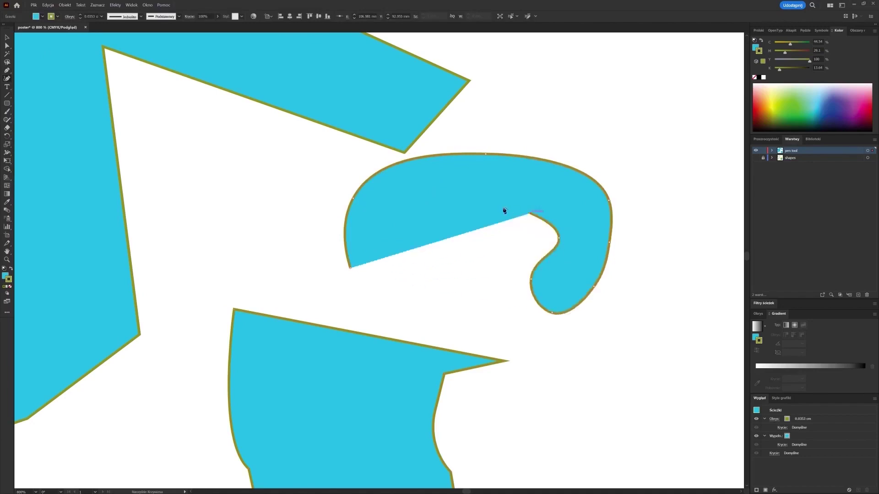
left_click(489, 208)
left_click(456, 226)
left_click(465, 262)
left_click(452, 290)
left_click(371, 312)
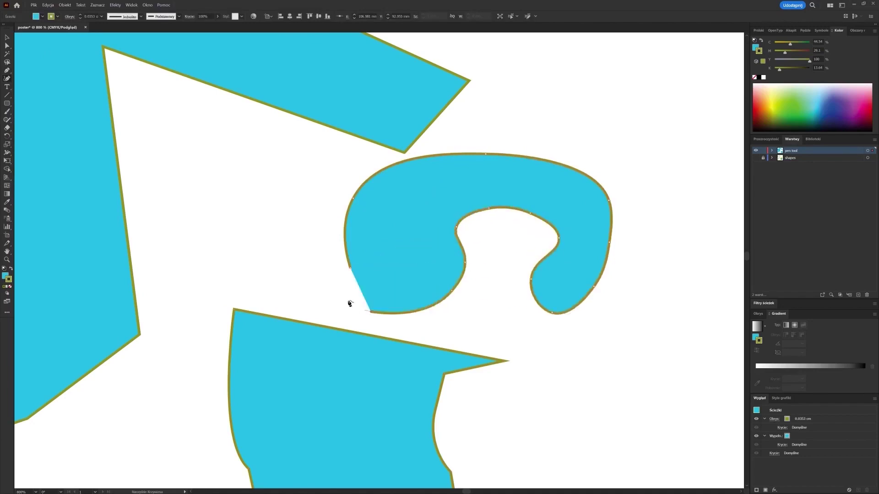
left_click(314, 283)
left_click(381, 277)
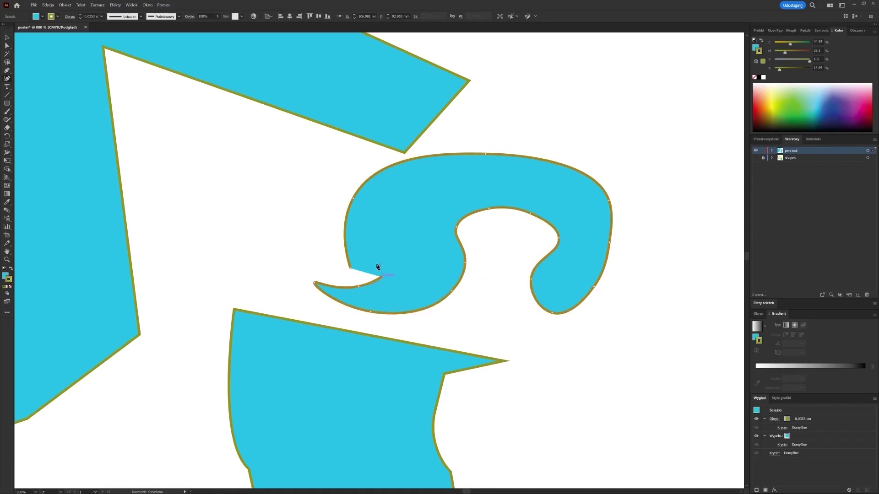
left_click(351, 270)
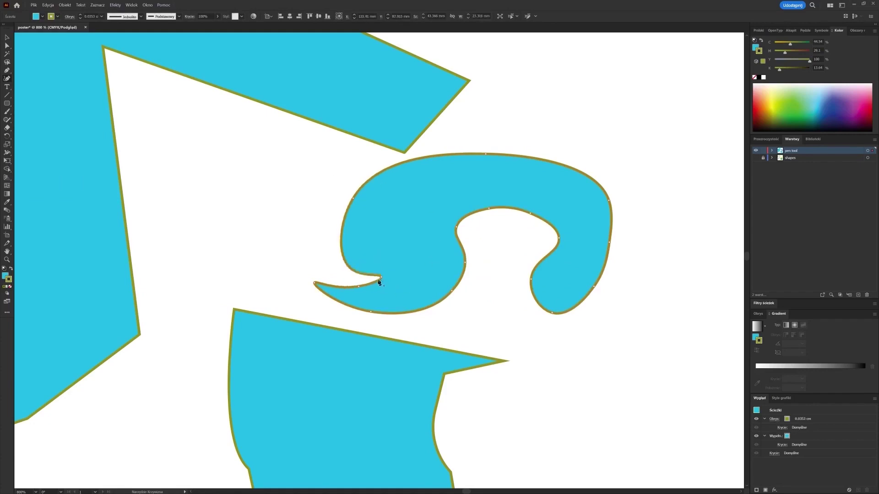
Convert the sharp inner anchor at the curved shape's lower-left notch to a smooth point and deselect the shape.
left_click(6, 46)
left_click(395, 293)
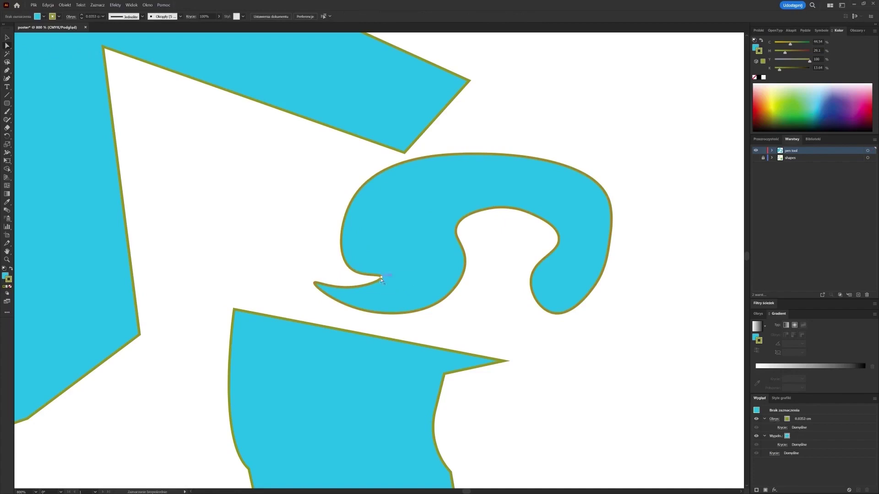
left_click(380, 278)
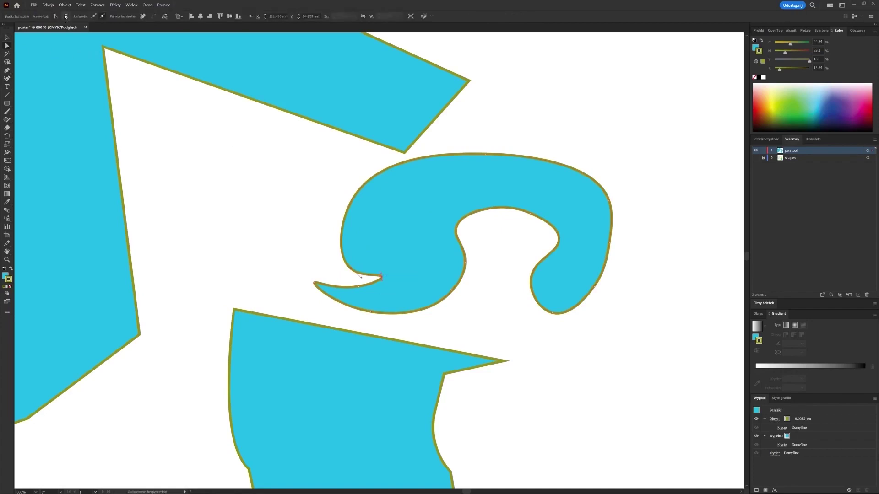
left_click(640, 377)
scroll(627, 359, "down", 1)
scroll(614, 309, "up", 1)
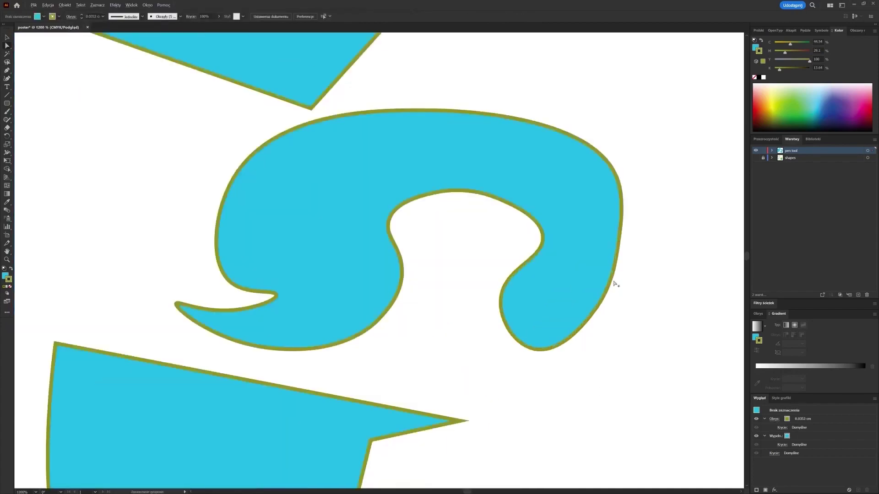
Convert the anchor points on the arch-like curved shape's right half to corner points and deselect the shape.
left_click(615, 272)
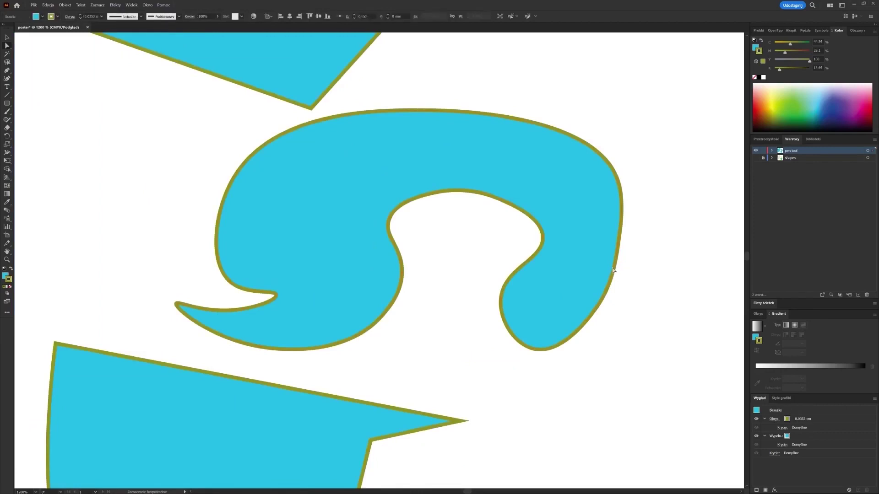
left_click(620, 243)
left_click_drag(485, 110, 479, 84)
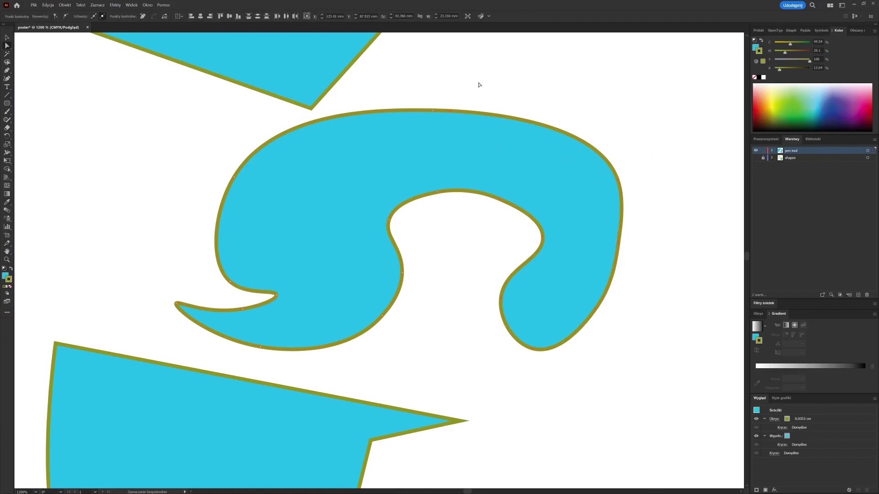
left_click(56, 16)
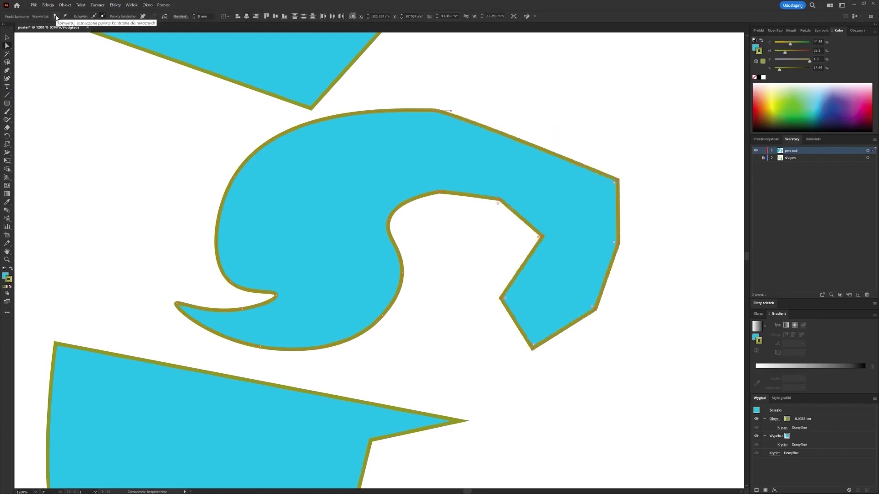
left_click(66, 17)
left_click(56, 18)
left_click(680, 312)
Hide and lock the pen tool layer and add a new layer above it.
scroll(673, 329, "down", 1)
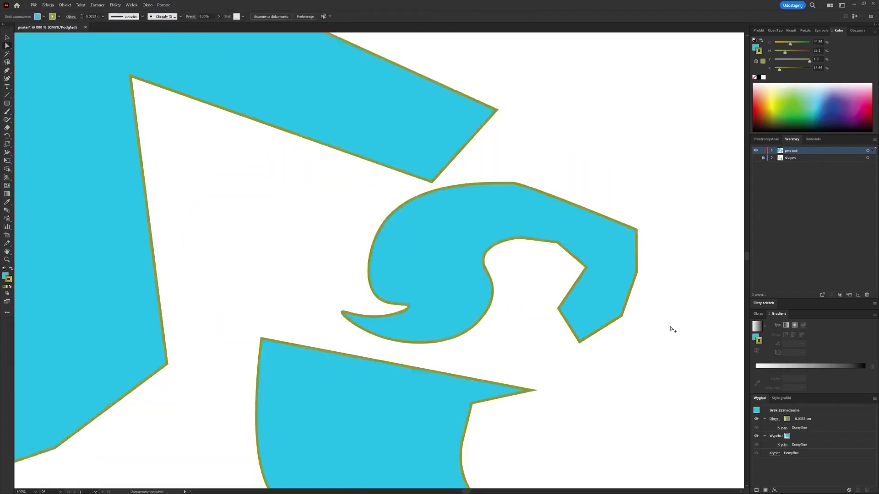
scroll(635, 376, "down", 3)
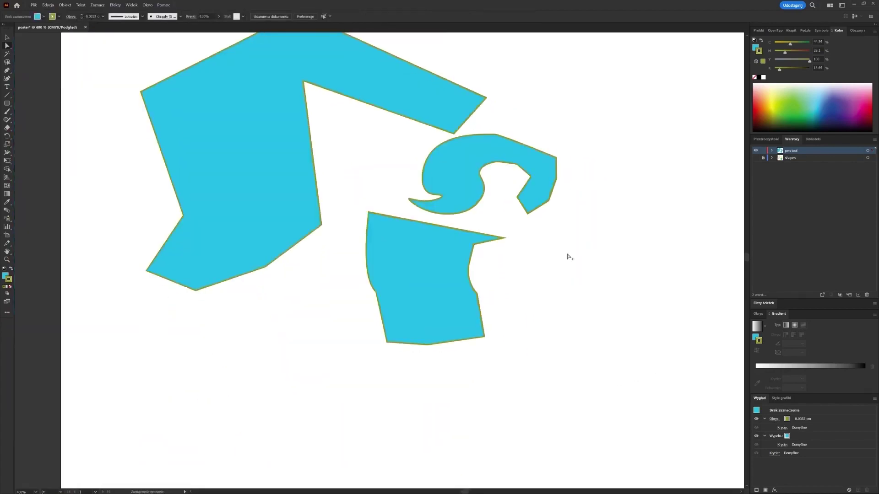
left_click_drag(620, 240, 486, 276)
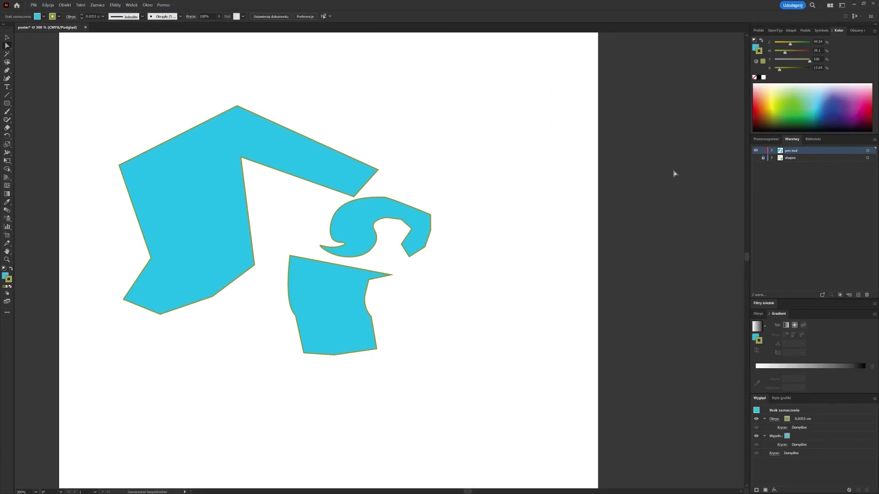
left_click(754, 152)
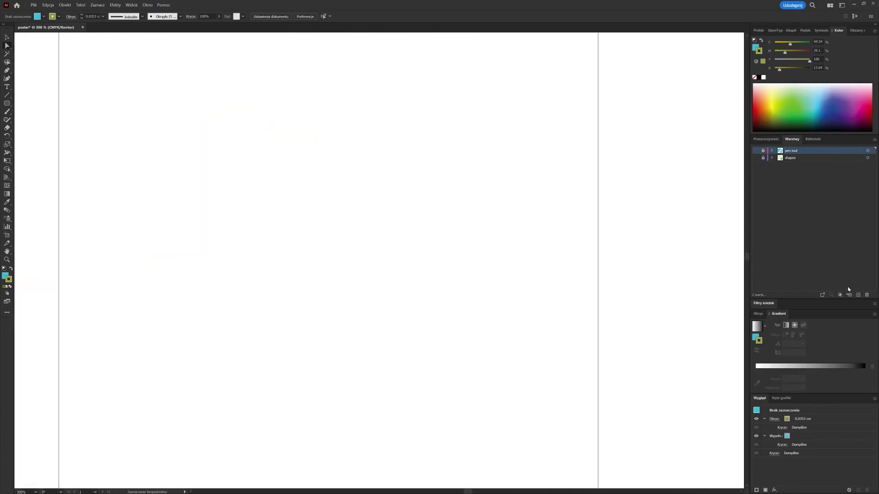
left_click(858, 295)
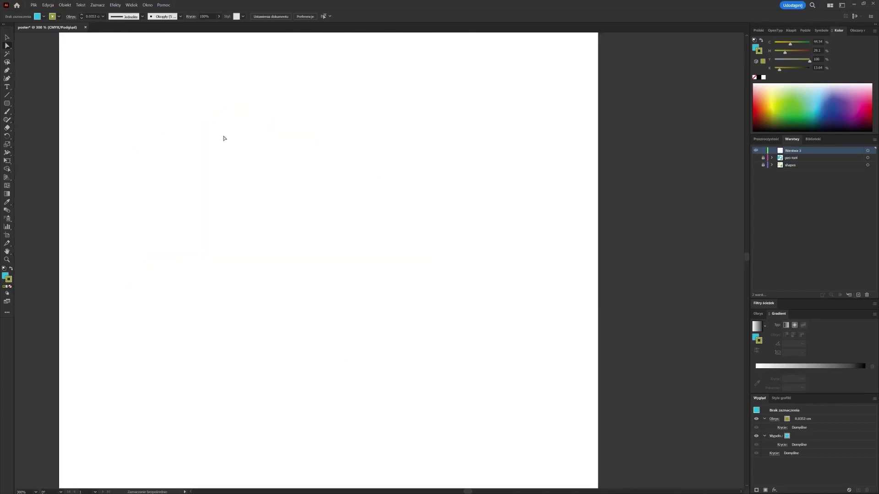
Draw a square about 19.3 mm wide near the artboard's upper-left corner with the Rectangle tool.
left_click_drag(207, 126, 268, 164)
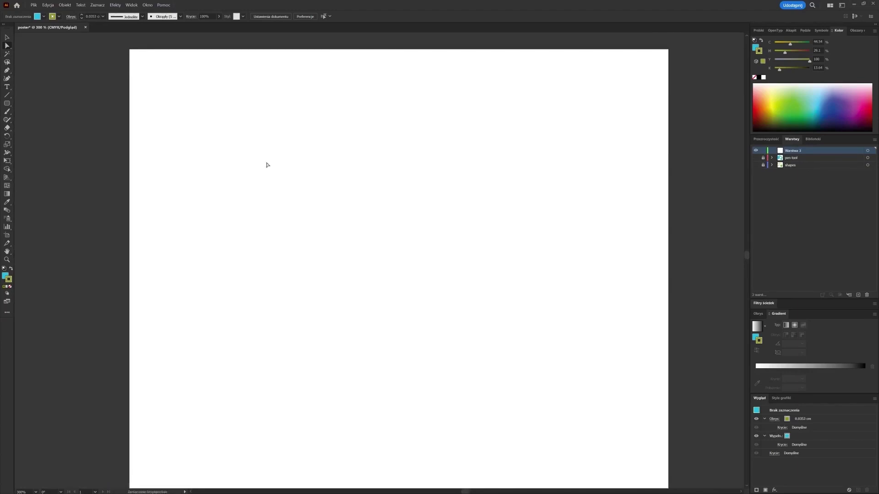
left_click(7, 104)
left_click(34, 104)
mouse_move(175, 109)
left_mouse_down()
mouse_move(206, 153)
mouse_move(225, 159)
left_mouse_up()
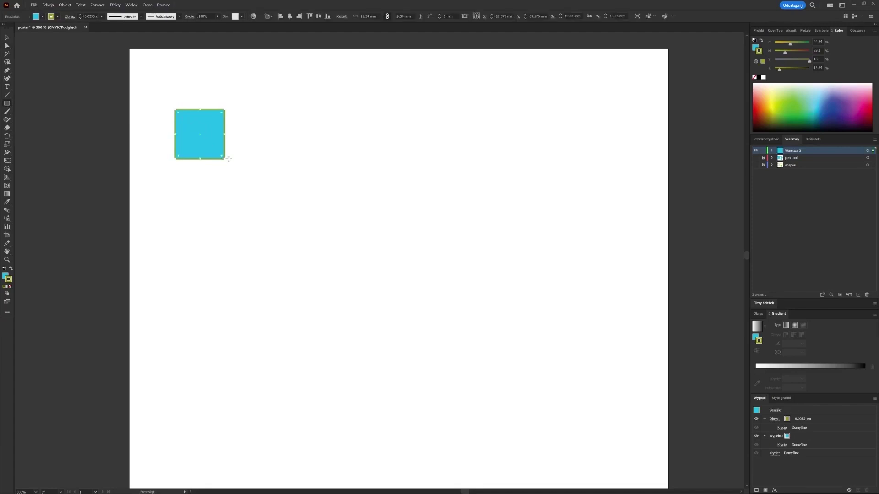
Apply the Pucker & Bloat effect to the square, puckering it into a four-pointed star with long thin tips.
left_click(115, 5)
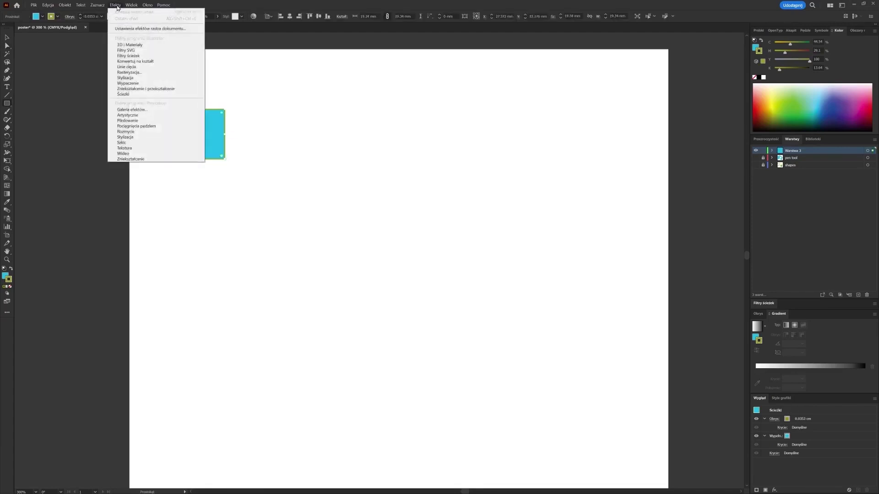
mouse_move(164, 92)
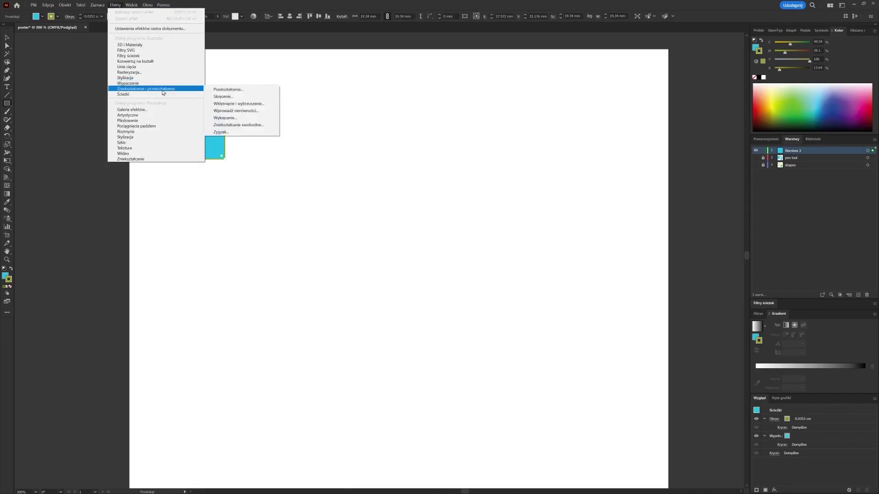
left_click(266, 105)
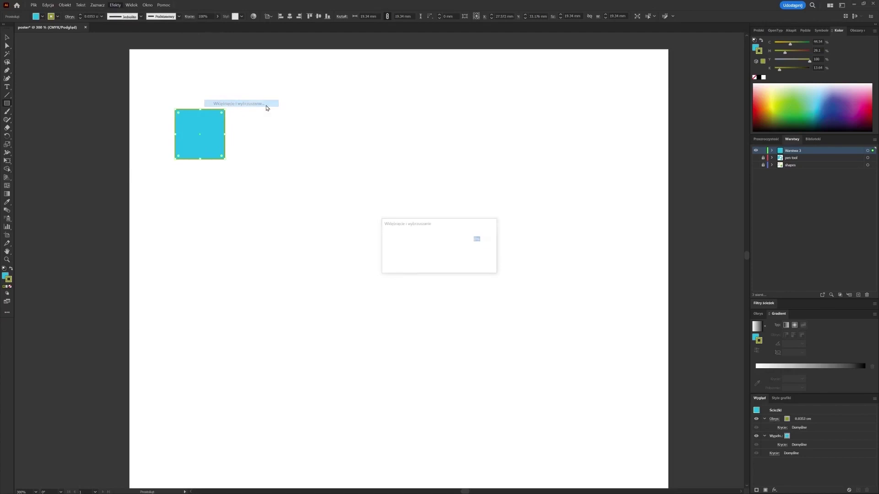
left_click_drag(428, 240, 410, 239)
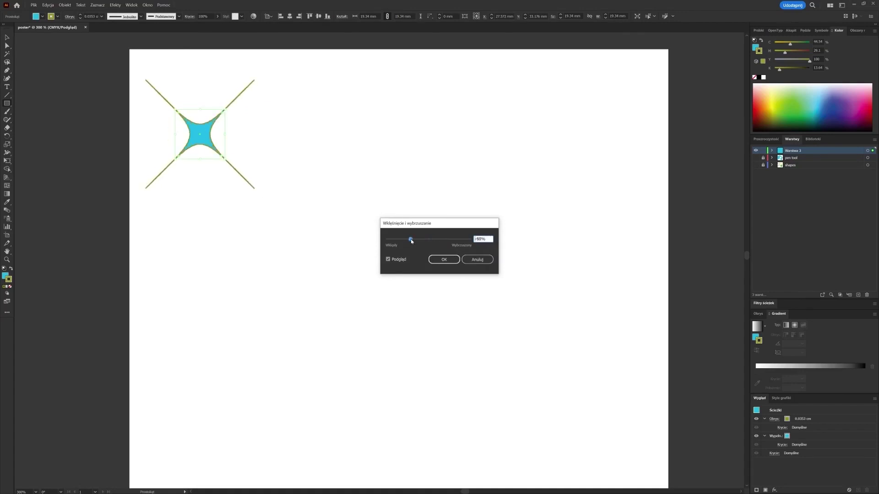
left_click(437, 263)
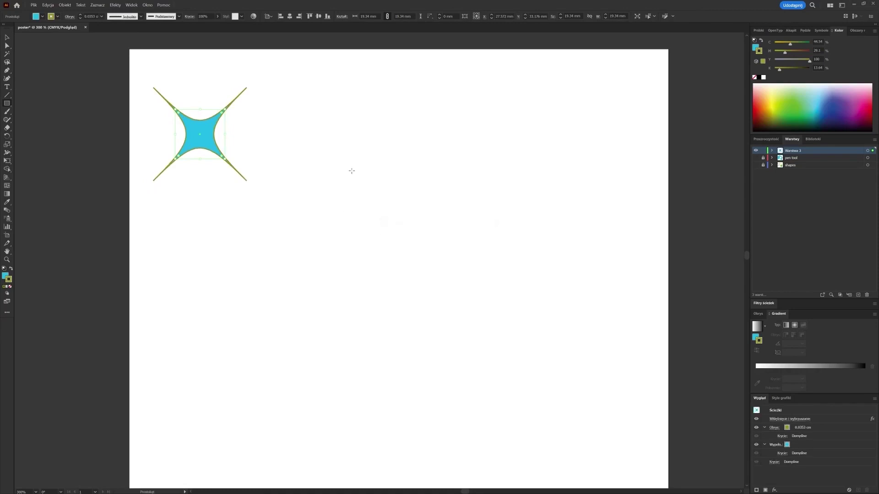
Duplicate the star to its right and apply a second Pucker & Bloat with bloat to the copy, shaping a small short-tipped star.
left_click(7, 38)
left_click_drag(213, 151, 342, 151)
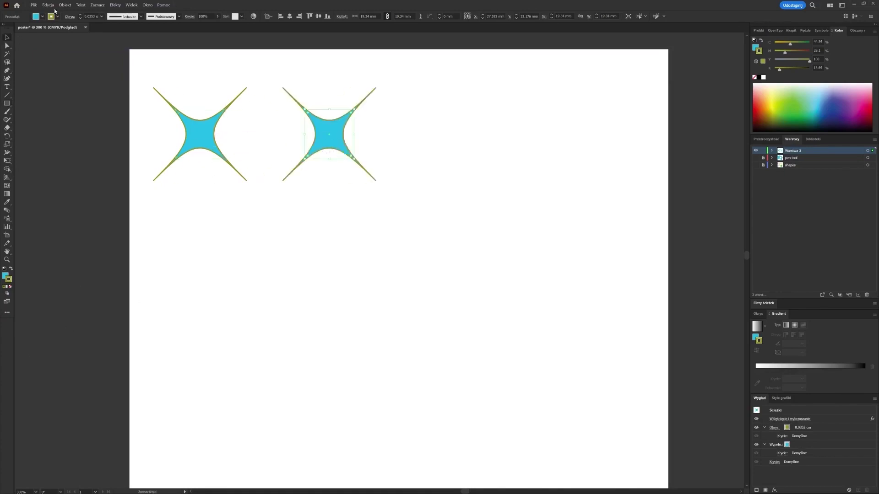
left_click(115, 5)
mouse_move(155, 87)
left_click(247, 105)
left_click_drag(428, 239, 465, 239)
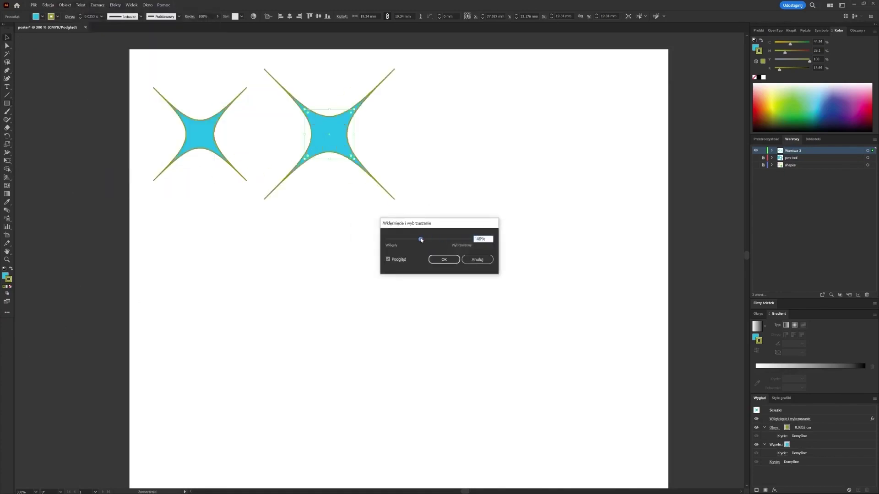
key("Return")
key("ctrl+shift+a")
Draw a square about 14.6 mm wide beside the small star and bloat it with Pucker & Bloat into a narrow four-petal flower.
key("m")
left_click_drag(390, 121, 429, 160)
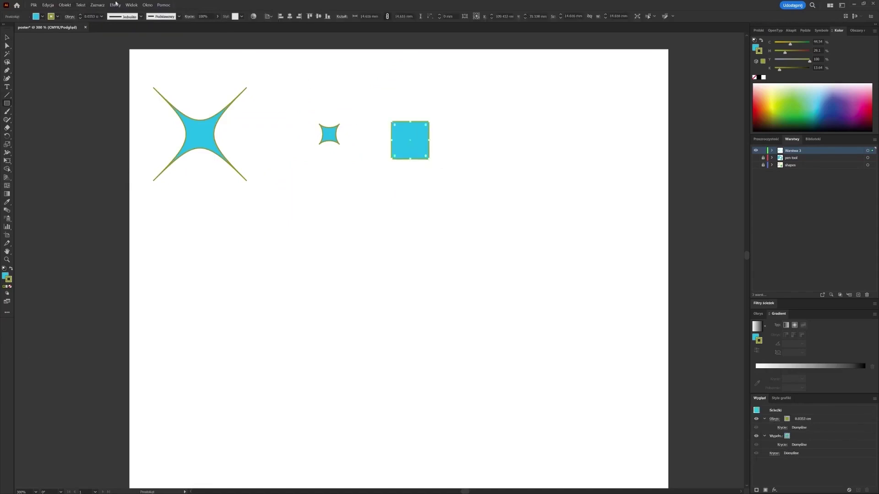
left_click(115, 5)
mouse_move(156, 82)
left_click(245, 93)
left_click_drag(466, 239, 453, 238)
key("Return")
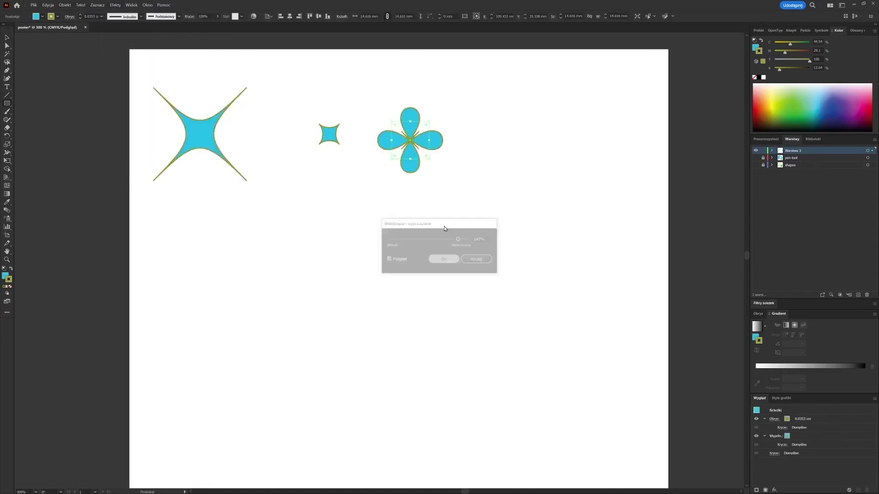
Draw another square at the end of the top row and bloat it into a flower with four wide, rounded petals.
left_click_drag(460, 115, 514, 166)
left_click(115, 5)
mouse_move(156, 86)
left_click(248, 94)
left_click_drag(429, 239, 453, 239)
left_click(443, 259)
Draw a circle about 18.6 mm wide below the first star and bloat it into four diagonal petals with Pucker & Bloat.
left_click_drag(7, 103, 42, 116)
left_click_drag(190, 225, 238, 274)
left_click(115, 5)
mouse_move(155, 89)
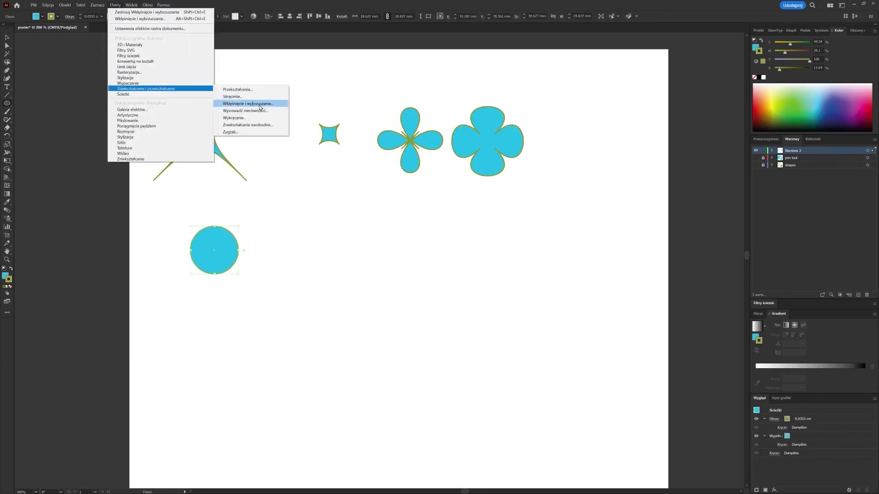
left_click(245, 97)
left_click(446, 258)
Draw a circle about 15.8 mm wide beside the diagonal flower and bloat it into four thinner diagonal petals.
left_click_drag(289, 238, 330, 279)
left_click(121, 4)
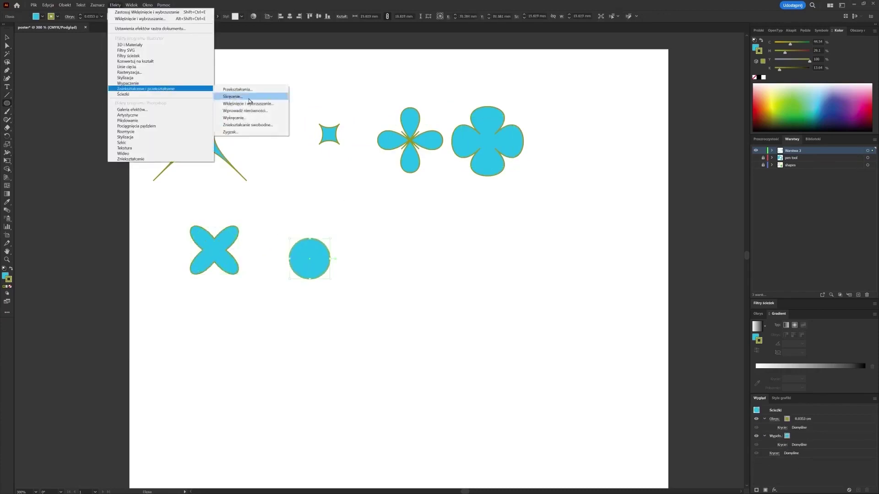
left_click(247, 94)
left_click_drag(443, 239, 446, 239)
left_click(443, 259)
Draw a triangle about 50 mm wide to the right of the thin-petal flower with the Polygon tool.
left_click_drag(7, 104, 42, 128)
left_click_drag(382, 240, 382, 168)
left_click_drag(382, 220, 554, 199)
Bloat the triangle with Pucker & Bloat into a petalled flower and scale it down to fit the second row.
left_click(115, 5)
mouse_move(155, 88)
left_click(247, 94)
left_click_drag(576, 218, 578, 218)
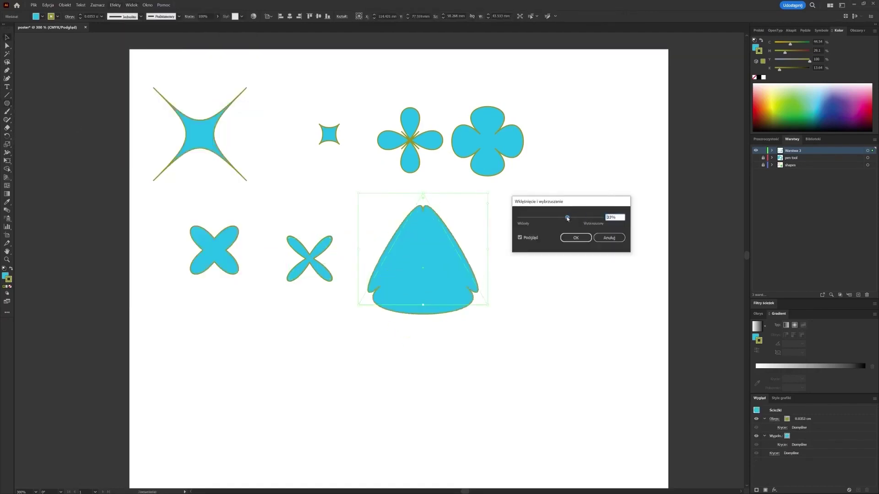
left_click(576, 238)
left_click_drag(488, 304, 440, 264)
left_click_drag(399, 203, 411, 239)
Draw a star at the end of the second row and bloat it with Pucker & Bloat into a flower with many thin petals.
left_click_drag(6, 103, 7, 103)
left_click(41, 136)
left_click_drag(495, 236, 574, 220)
left_click(115, 5)
mouse_move(155, 88)
left_click(256, 94)
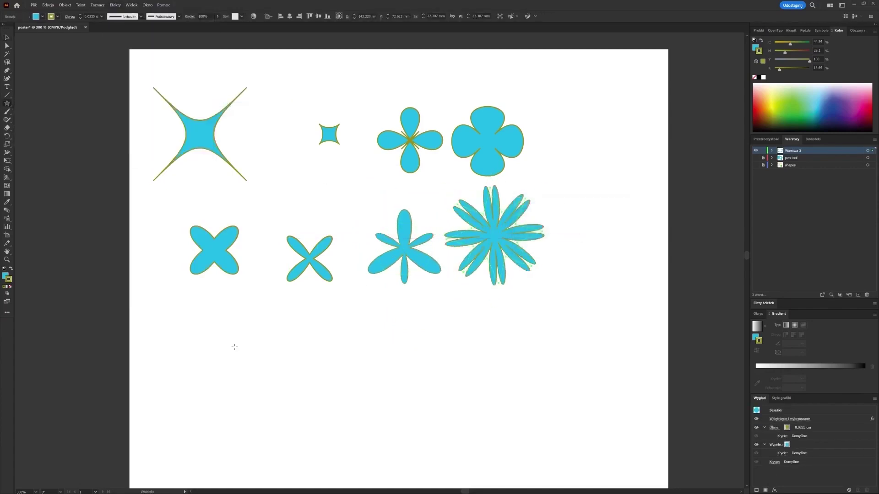
key("ctrl+shift+a")
Draw a rectangle about 15 × 21 mm and apply Transform with 136% horizontal and 142% vertical scale, a 7.76 mm horizontal move and a diagonal rotation.
key("m")
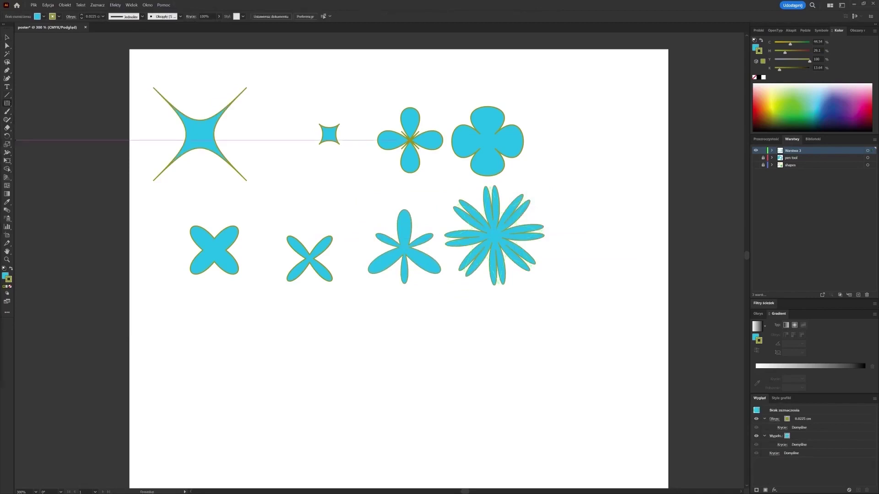
left_click_drag(203, 315, 231, 369)
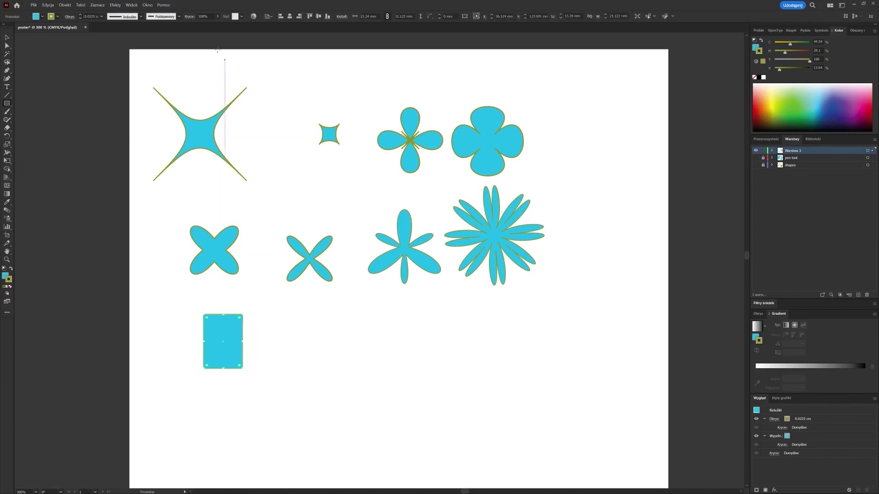
left_click(115, 5)
mouse_move(165, 93)
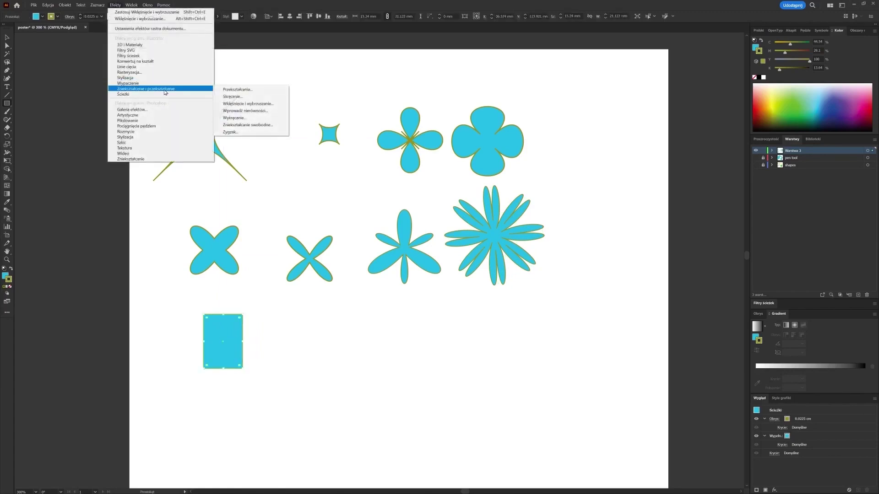
left_click(259, 91)
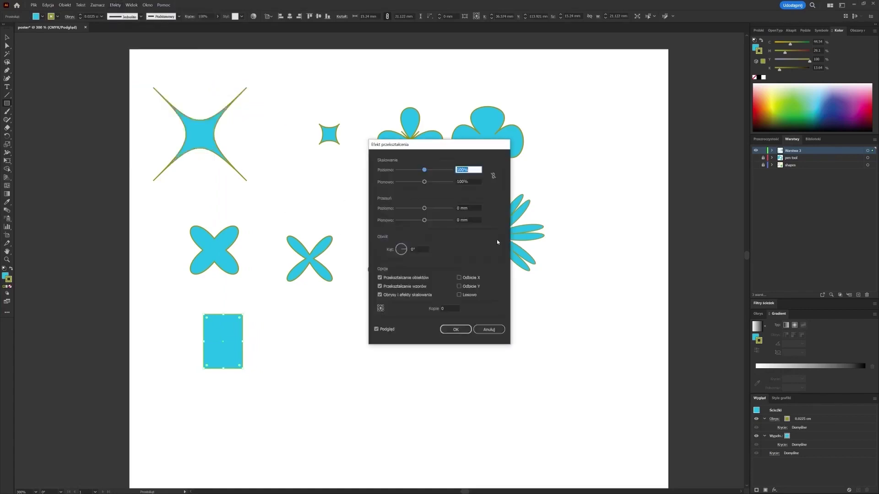
left_click_drag(426, 172, 431, 209)
left_click(396, 254)
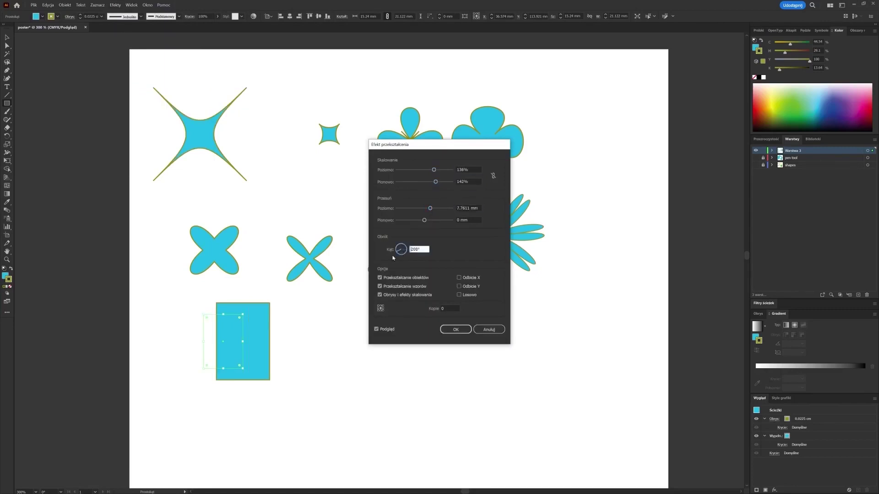
left_click(456, 329)
Draw a tall rectangle about 12 × 24 mm beside the rotated one and bend it into an S-like shape with the Twist effect.
left_click_drag(323, 308, 355, 371)
left_click(115, 5)
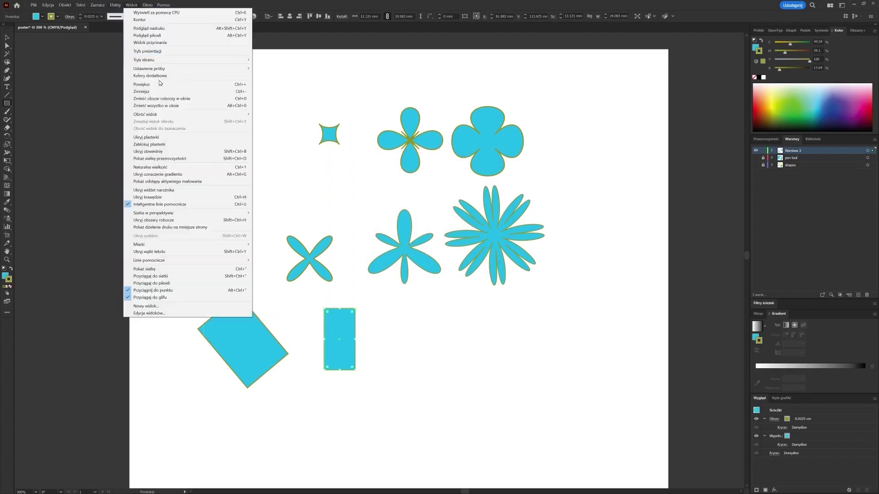
mouse_move(183, 92)
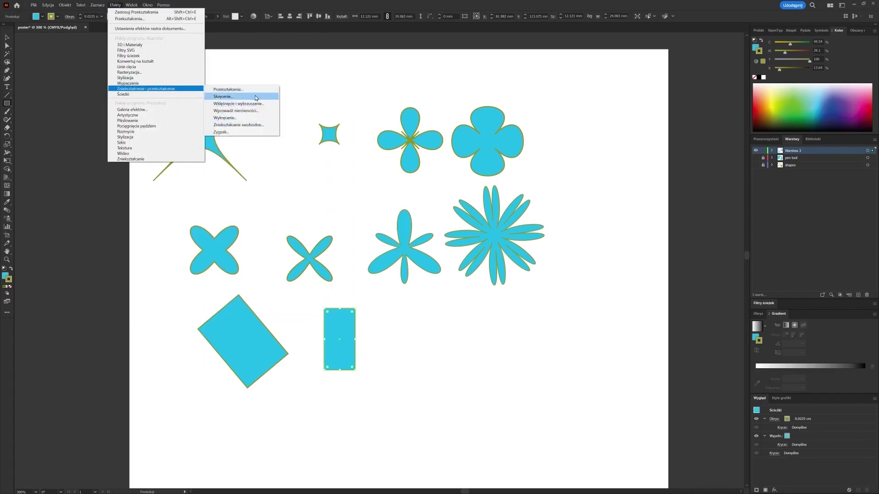
left_click(229, 96)
left_click_drag(403, 241, 405, 241)
left_click(437, 260)
Draw a rectangle about 13 × 27 mm beside the twisted shape and apply Roughen with 7.06 mm absolute size, detail 38 and smooth points.
left_click_drag(403, 304, 438, 373)
left_click(110, 5)
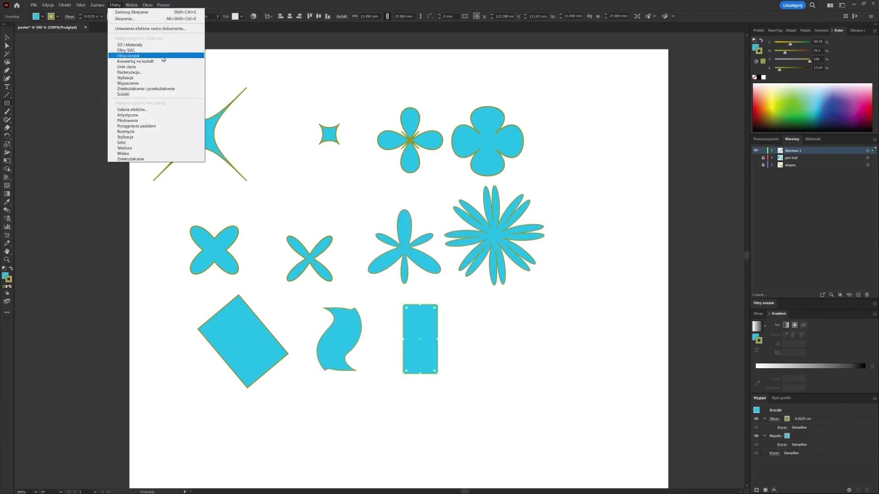
mouse_move(166, 89)
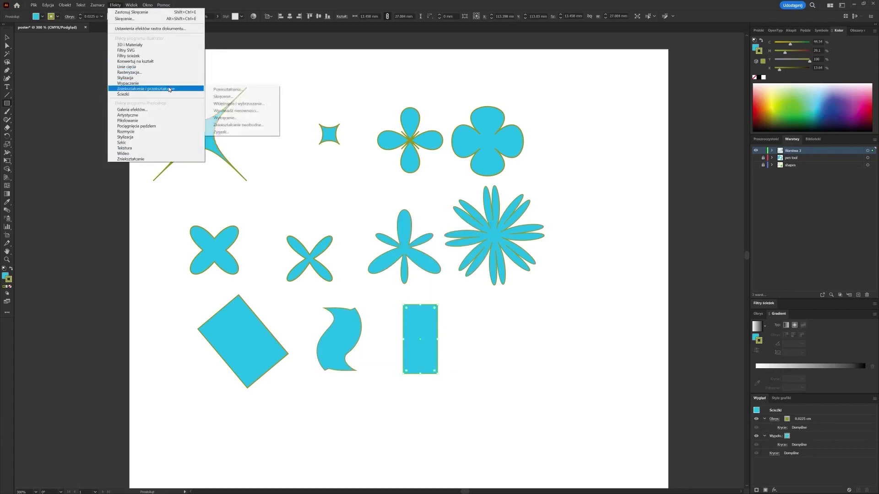
left_click(270, 113)
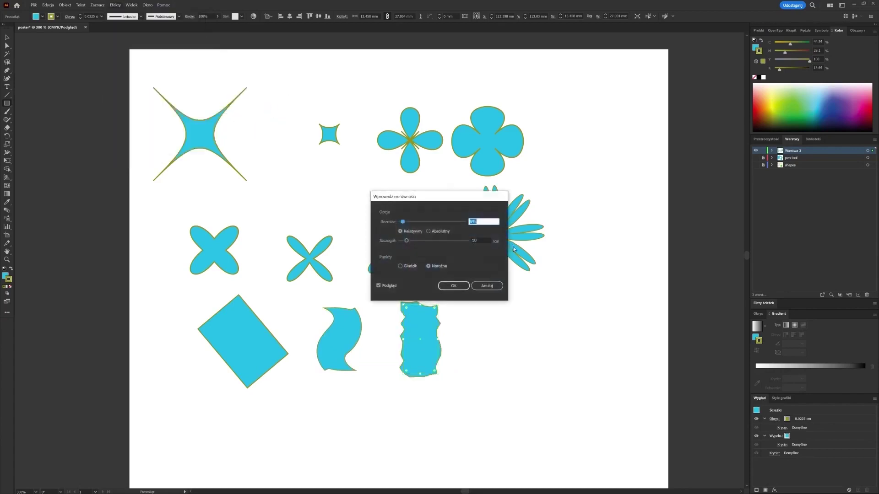
left_click_drag(403, 222, 425, 241)
left_click(409, 267)
left_click(433, 232)
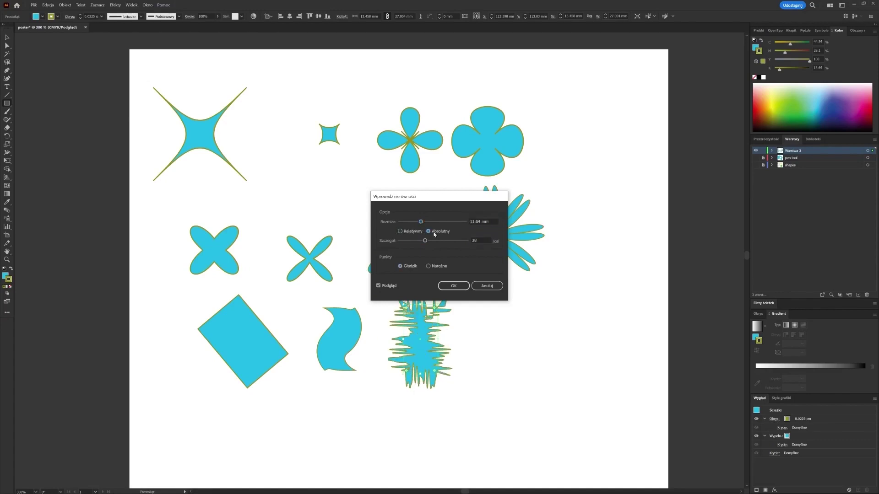
left_click_drag(416, 222, 413, 222)
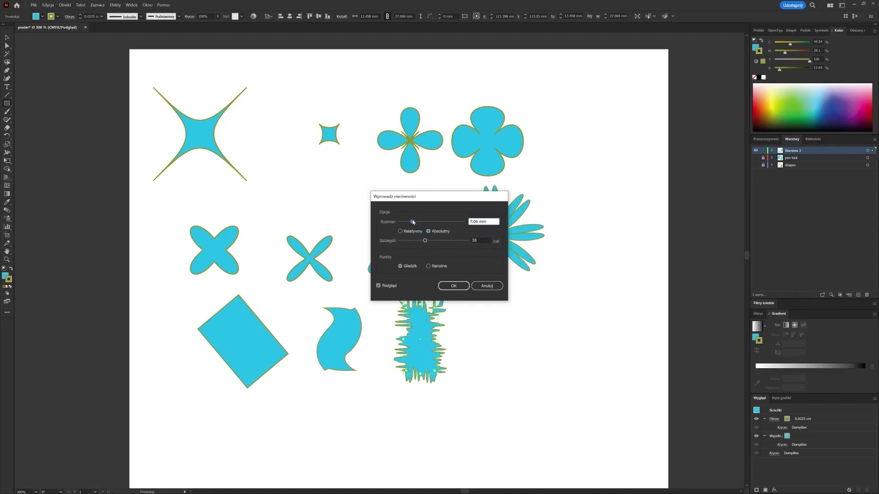
left_click(453, 285)
Draw a rectangle about 17 × 25 mm at the end of the third row and apply Tweak with absolute 16.58 mm horizontal and 9.88 mm vertical.
left_click_drag(489, 310, 533, 375)
left_click(115, 5)
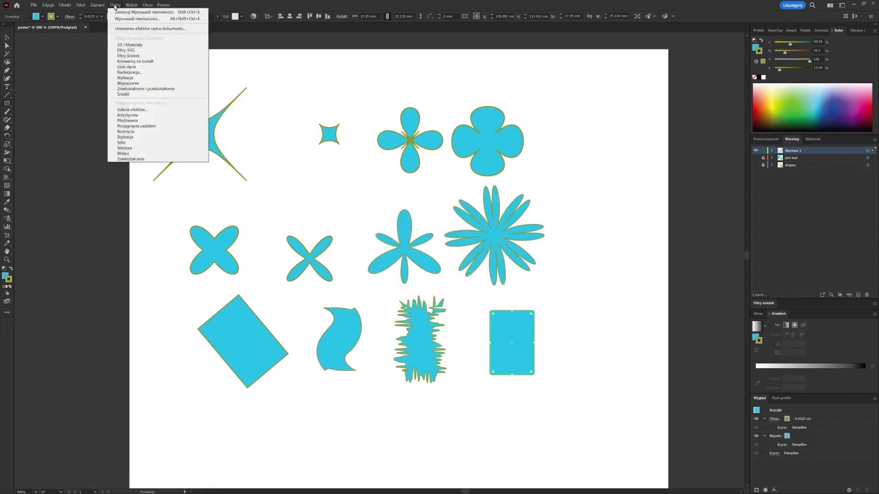
mouse_move(176, 89)
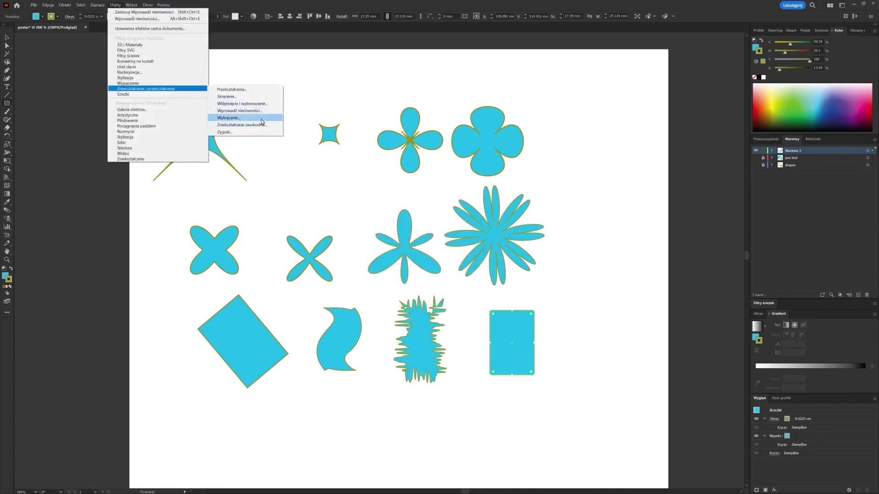
left_click(261, 119)
mouse_move(421, 213)
left_mouse_down()
mouse_move(439, 213)
mouse_move(431, 223)
left_mouse_up()
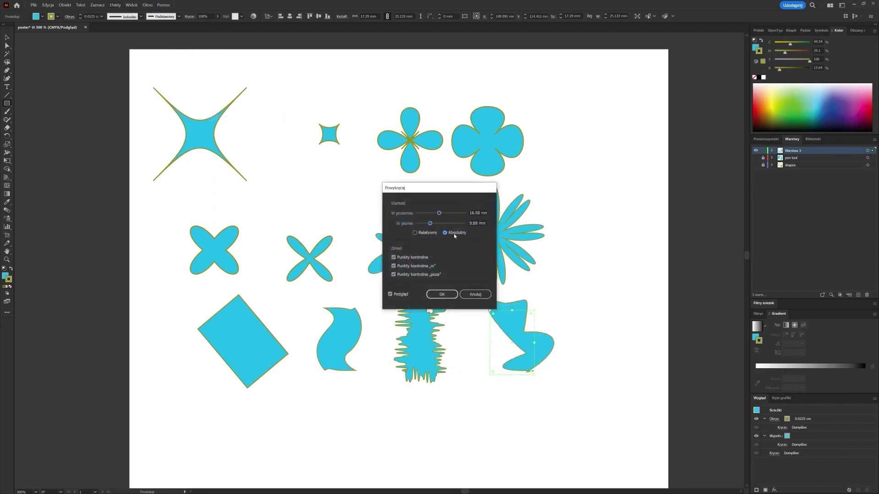
left_click(442, 294)
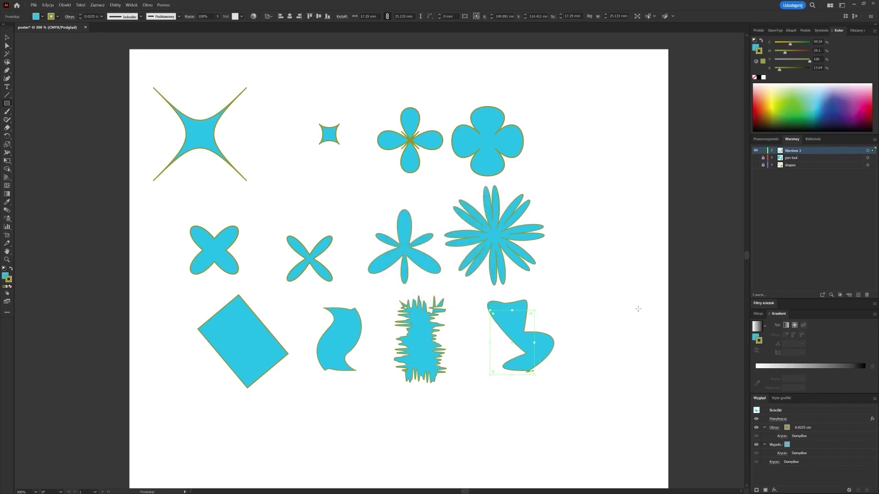
Draw a rectangle about 14 × 18 mm between the first two first-row shapes and warp it into a slim diagonal rhombus with Free Distort.
scroll(266, 105, "down", 1)
left_click_drag(263, 104, 300, 149)
left_click(115, 5)
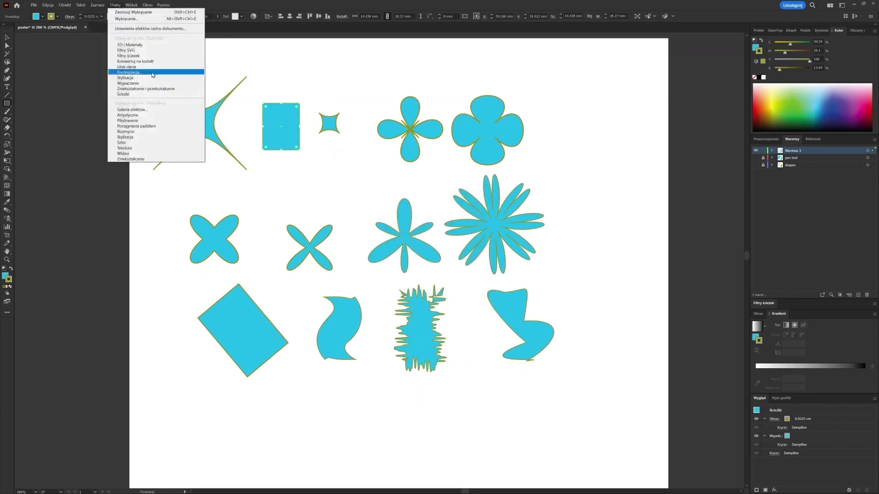
mouse_move(160, 89)
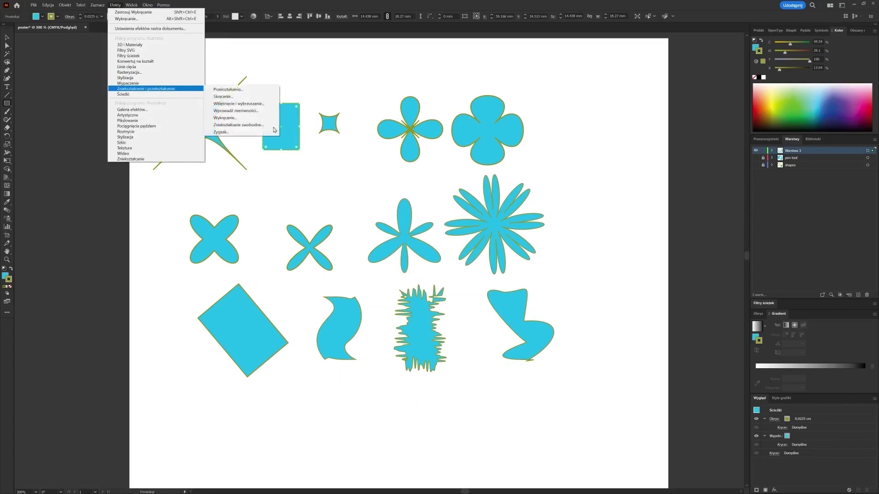
left_click(251, 125)
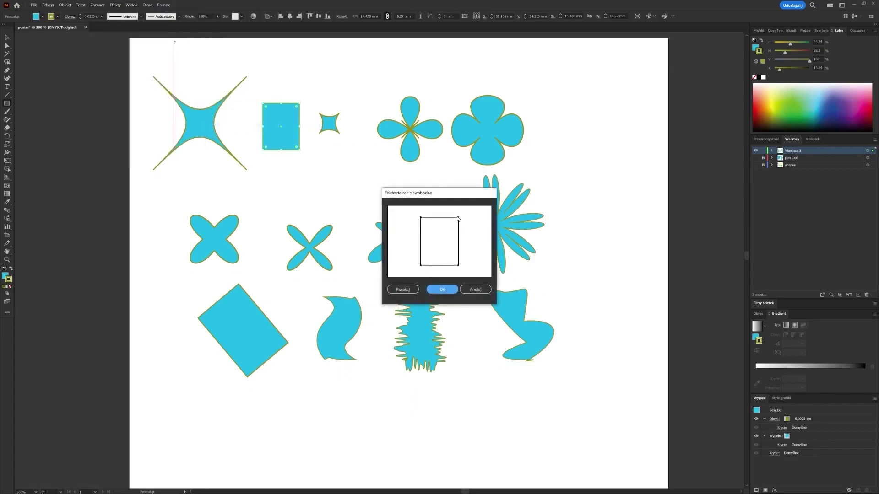
left_click_drag(458, 265, 445, 246)
left_click_drag(420, 218, 434, 233)
left_click(442, 289)
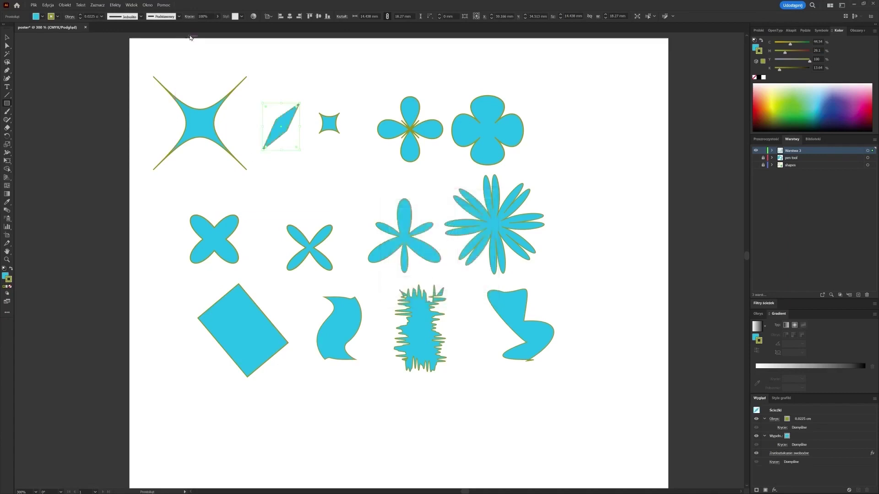
left_click(269, 185)
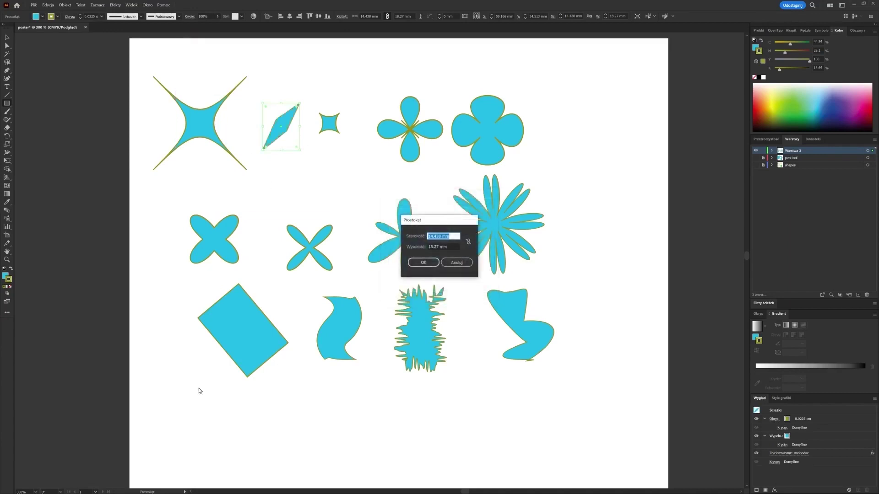
left_click(457, 262)
Draw a rectangle about 14 × 27 mm near the page's right edge and apply Zig Zag with relative size, 11 ridges per segment and smooth points.
left_click_drag(596, 235, 631, 302)
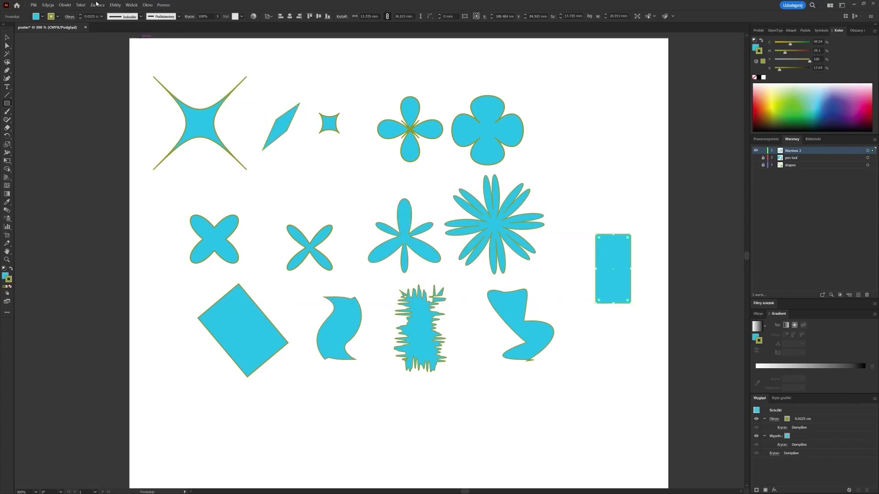
left_click(115, 4)
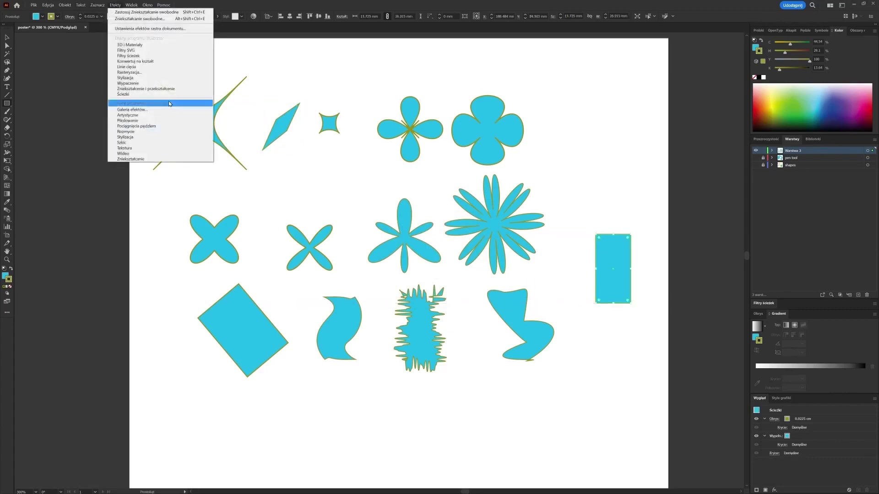
mouse_move(183, 89)
left_click(230, 132)
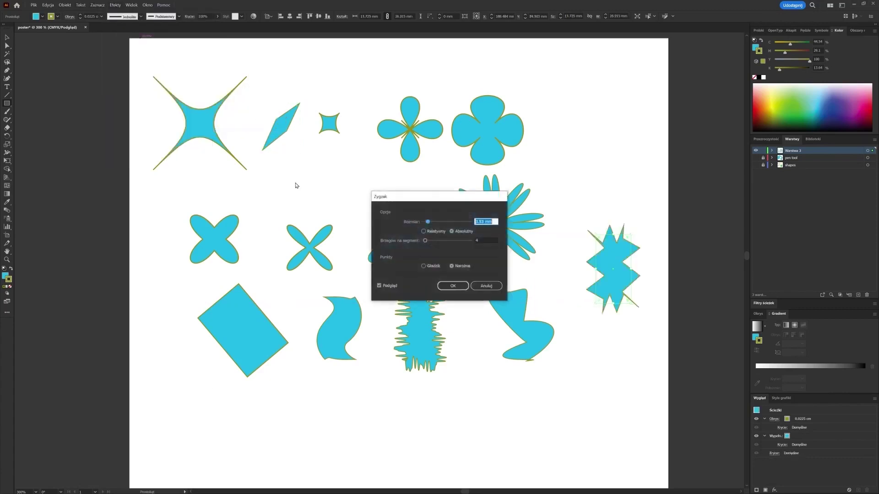
mouse_move(439, 222)
left_mouse_down()
mouse_move(432, 242)
mouse_move(440, 223)
mouse_move(427, 223)
left_mouse_up()
left_click(429, 231)
left_click(429, 266)
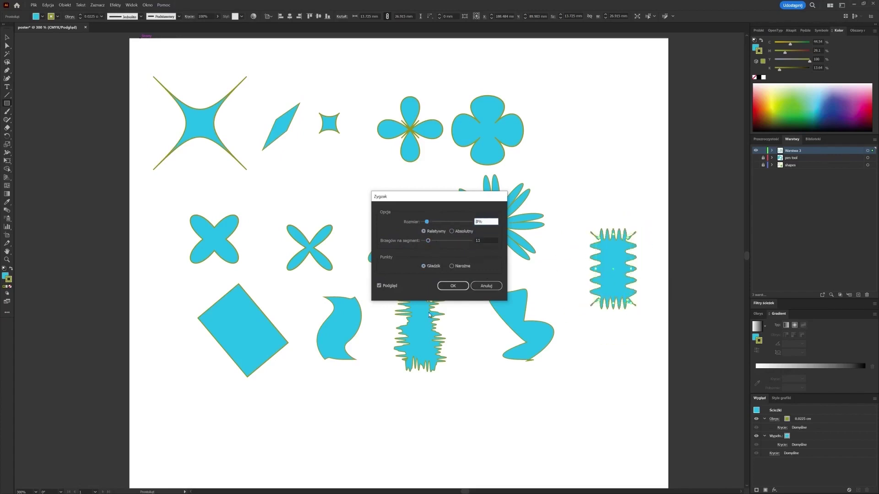
left_click(453, 285)
Rotate the zigzag rectangle slightly and place it at the end of the first row, trying out rounded corners and undoing them.
scroll(209, 133, "down", 2)
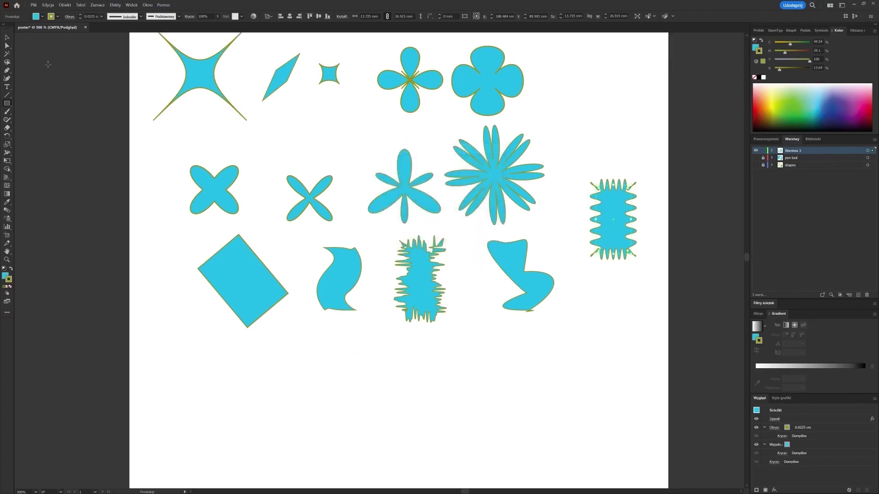
left_click_drag(593, 177, 585, 154)
left_click_drag(621, 219, 594, 113)
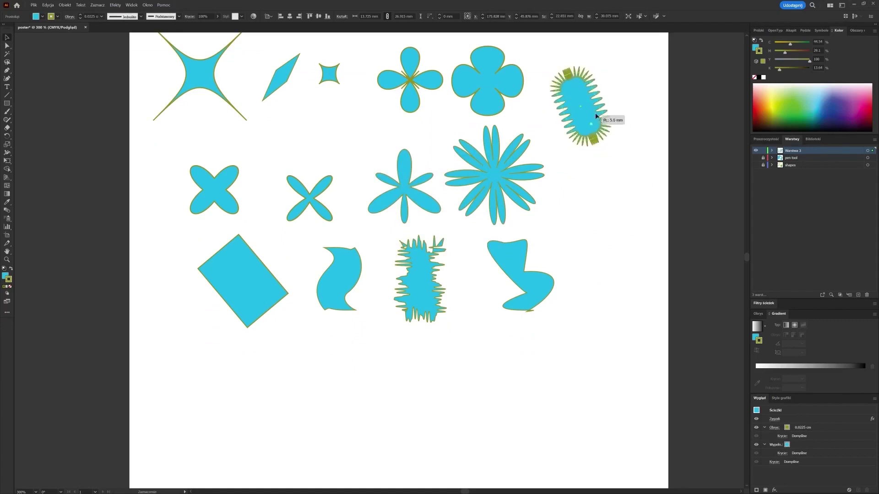
key("ctrl+z")
key("ctrl+shift+a")
Paste copies of the zigzag shape below it with rounded corners, widening the lowest one to about 20 × 27 mm.
left_click(593, 112)
key("ctrl+c")
key("ctrl+v")
left_click_drag(434, 265, 633, 287)
left_click(662, 297)
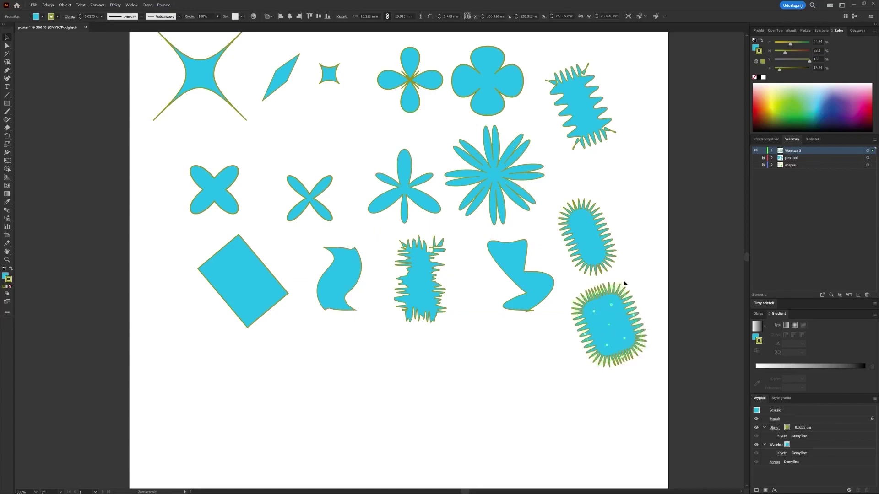
Rotate the wide rounded zigzag shape so that it leans the opposite way, and deselect it.
left_click(71, 102)
left_click(612, 313)
scroll(615, 248, "up", 3)
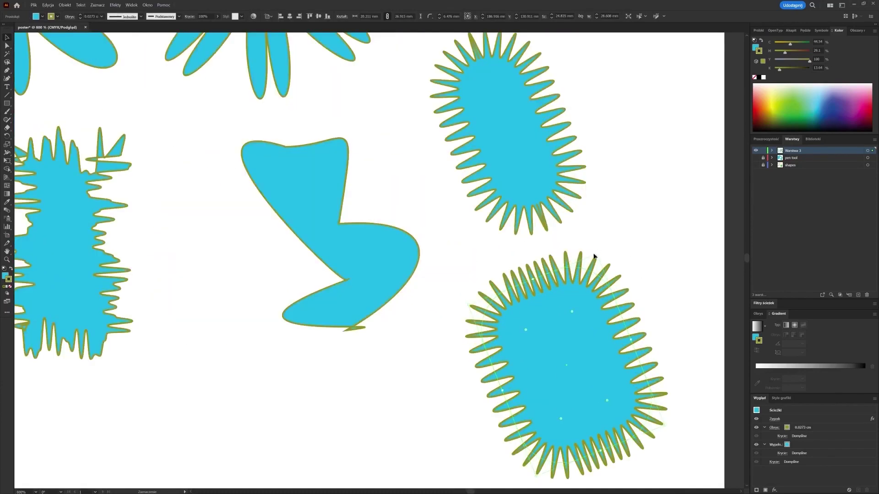
left_click_drag(598, 252, 678, 333)
left_click(685, 255)
scroll(610, 322, "down", 2)
scroll(177, 310, "down", 2)
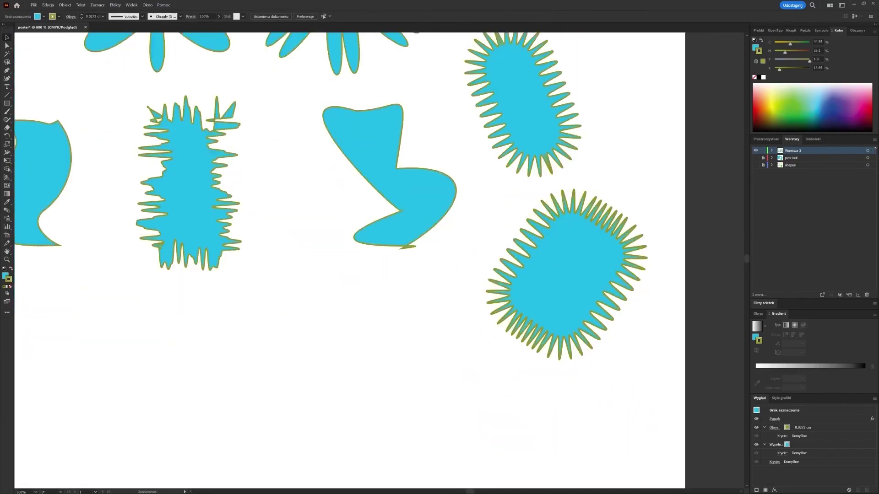